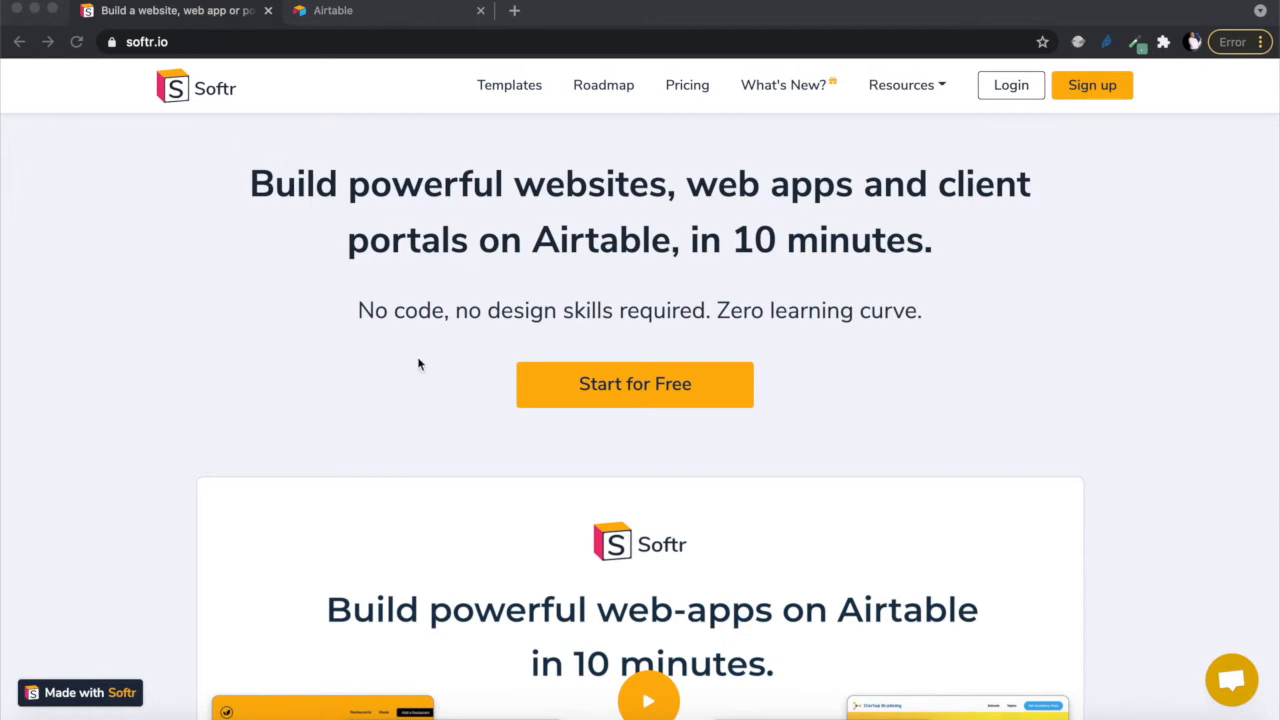
- Open Softr's Pricing page and scroll through the Free, Starter, Professional and Business plan cards
{"action": "scroll", "coordinate": [417, 363], "scroll_direction": "down", "scroll_amount": 10}
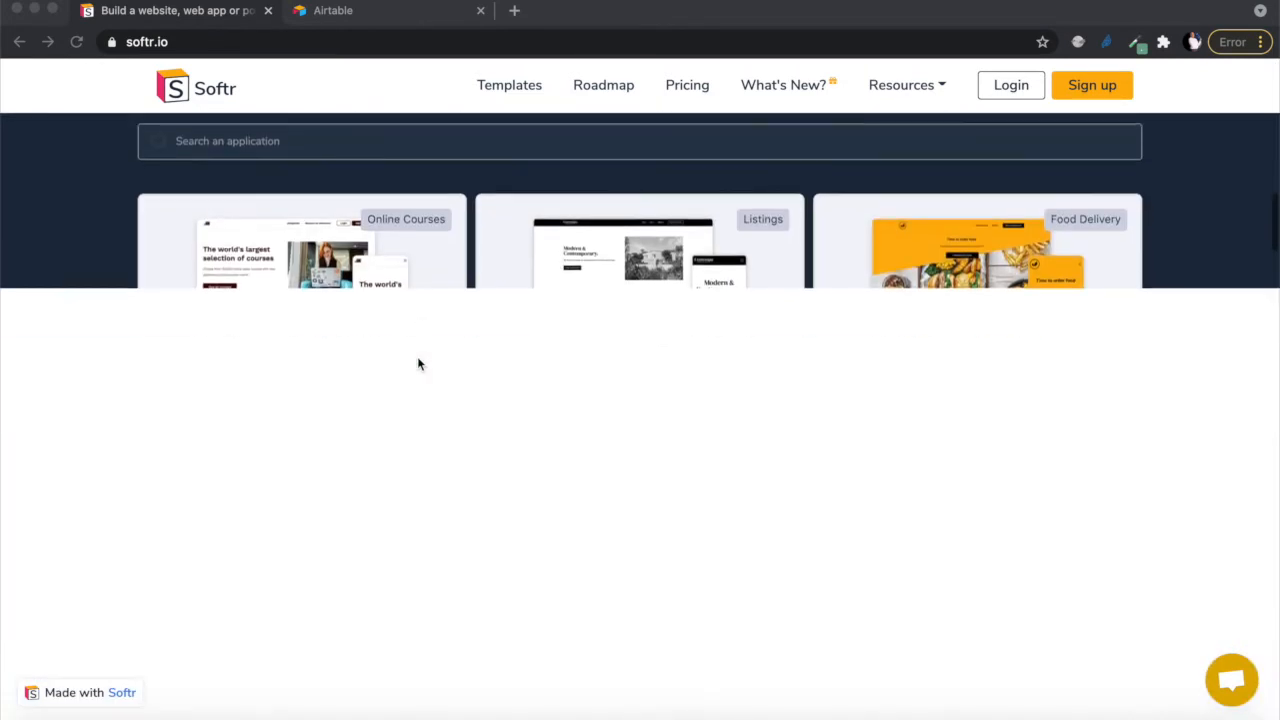
{"action": "scroll", "coordinate": [420, 363], "scroll_direction": "up", "scroll_amount": 15}
{"action": "scroll", "coordinate": [419, 364], "scroll_direction": "down", "scroll_amount": 1}
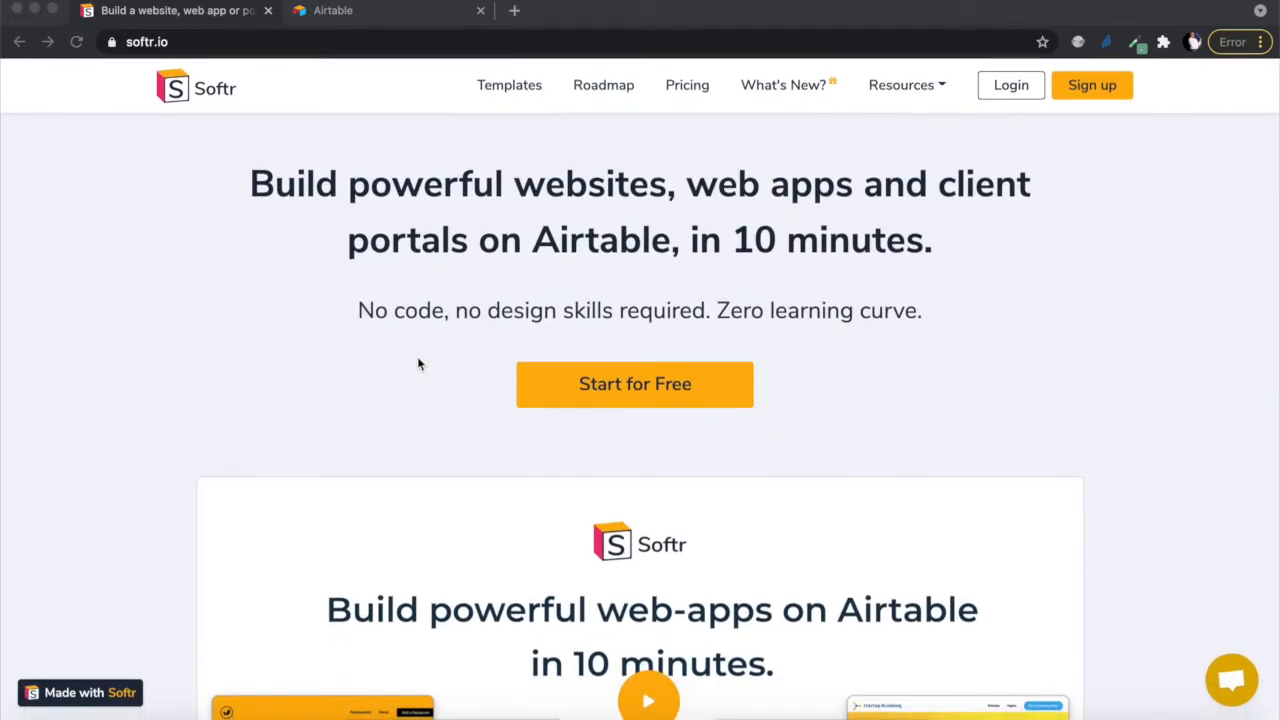
{"action": "left_click", "coordinate": [688, 90]}
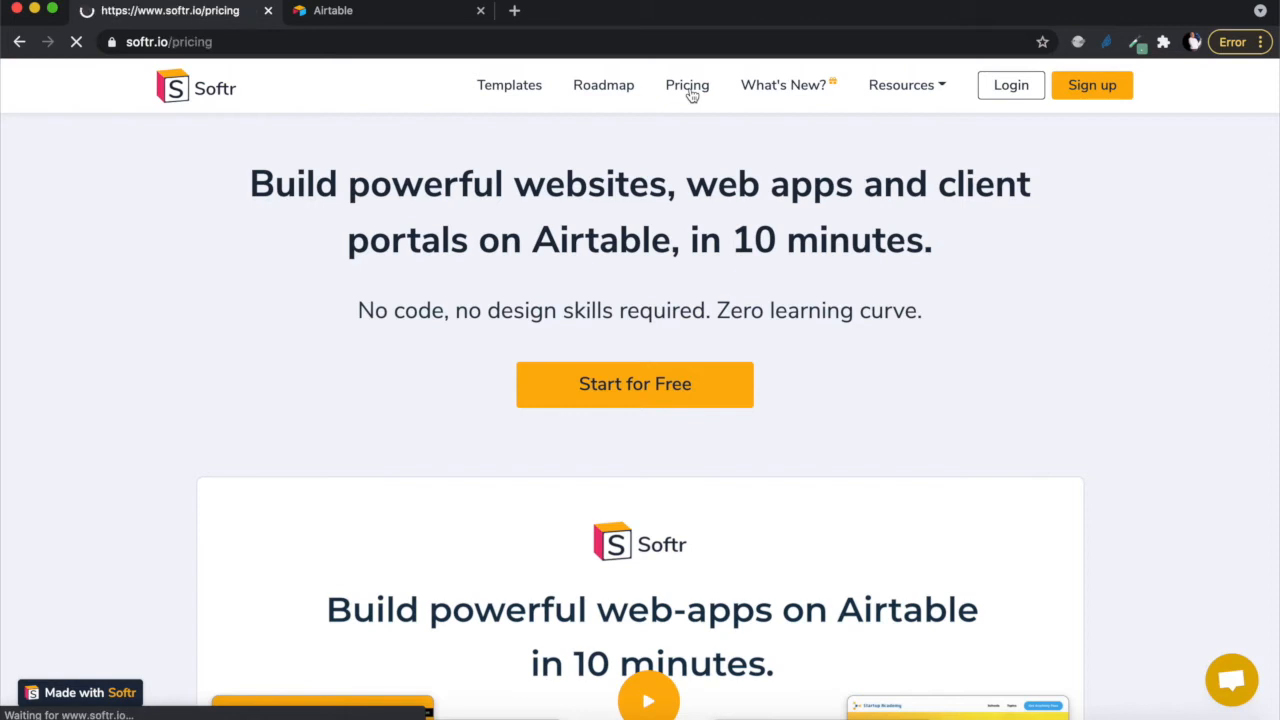
{"action": "scroll", "coordinate": [502, 497], "scroll_direction": "down", "scroll_amount": 3}
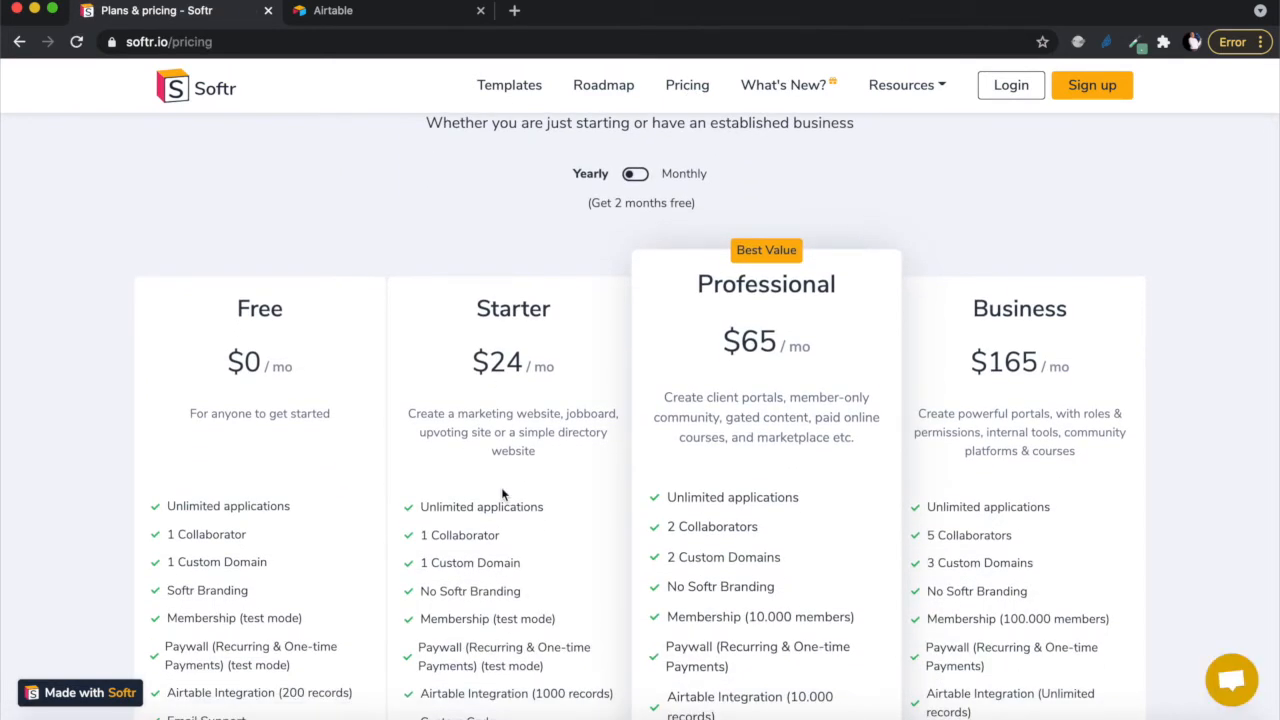
{"action": "scroll", "coordinate": [501, 487], "scroll_direction": "down", "scroll_amount": 2}
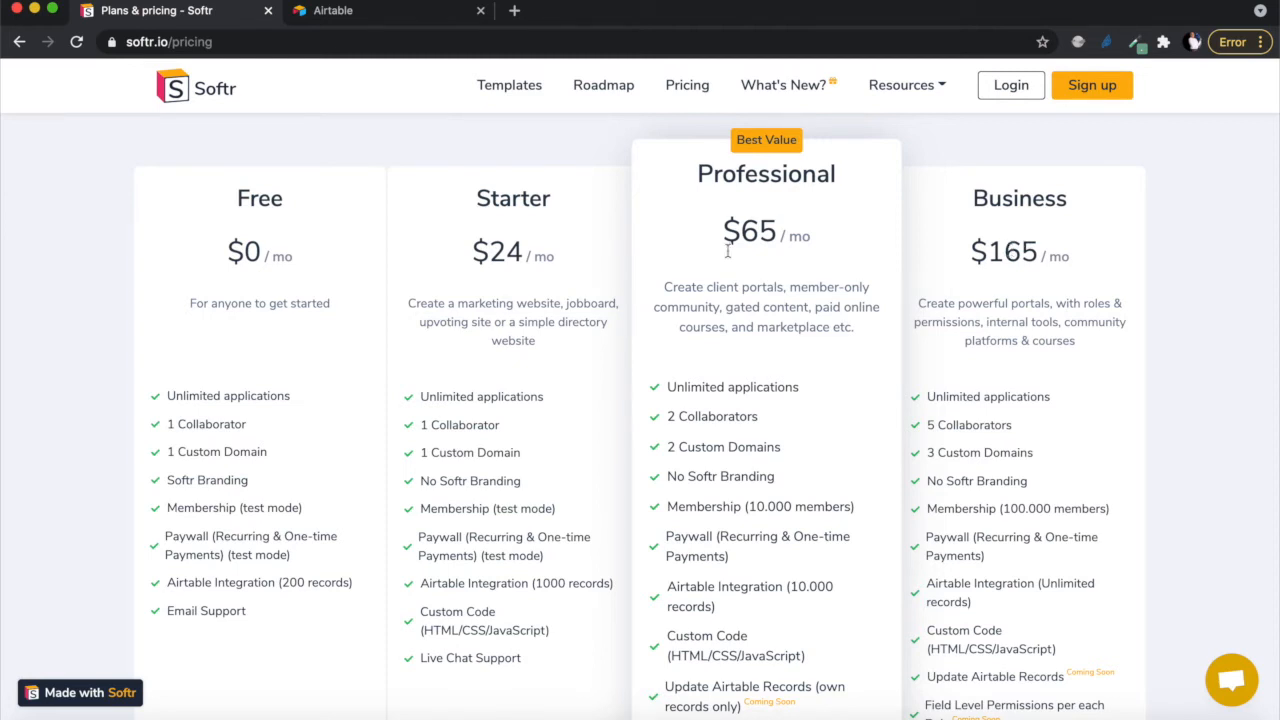
{"action": "scroll", "coordinate": [806, 467], "scroll_direction": "down", "scroll_amount": 1}
{"action": "scroll", "coordinate": [806, 467], "scroll_direction": "down", "scroll_amount": 2}
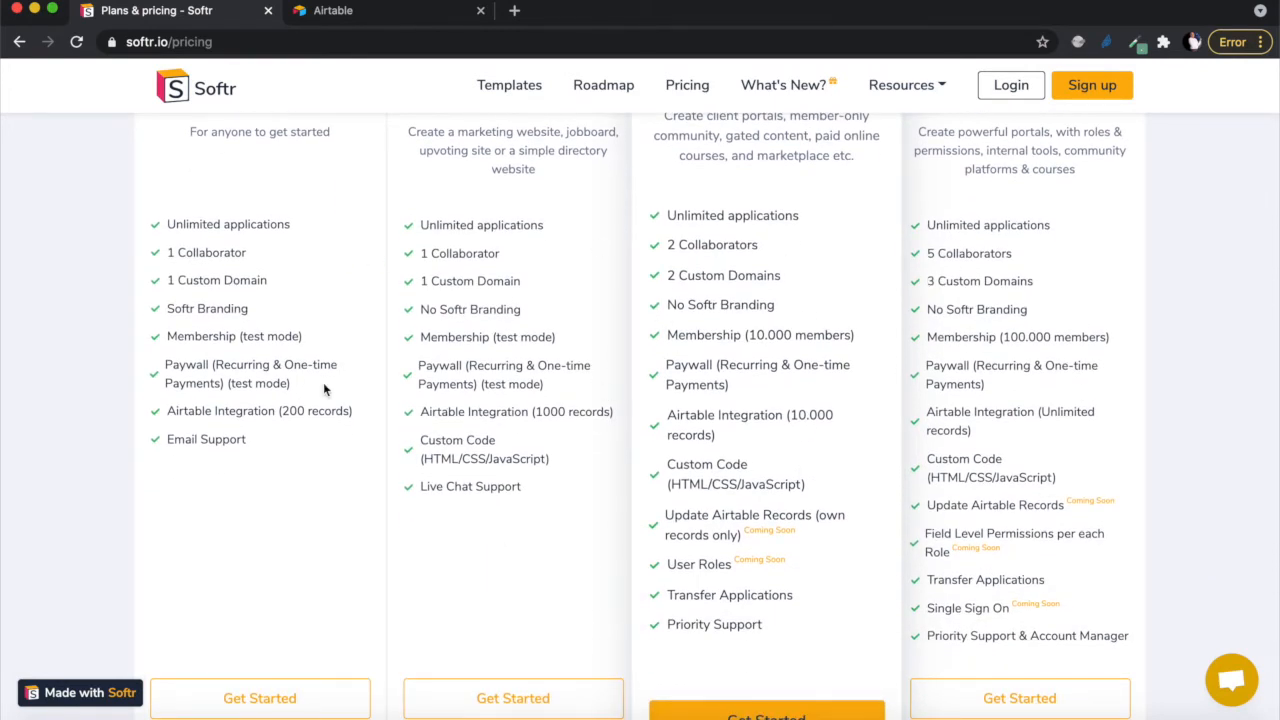
{"action": "scroll", "coordinate": [323, 389], "scroll_direction": "up", "scroll_amount": 2}
{"action": "scroll", "coordinate": [323, 389], "scroll_direction": "down", "scroll_amount": 1}
{"action": "scroll", "coordinate": [323, 389], "scroll_direction": "up", "scroll_amount": 1}
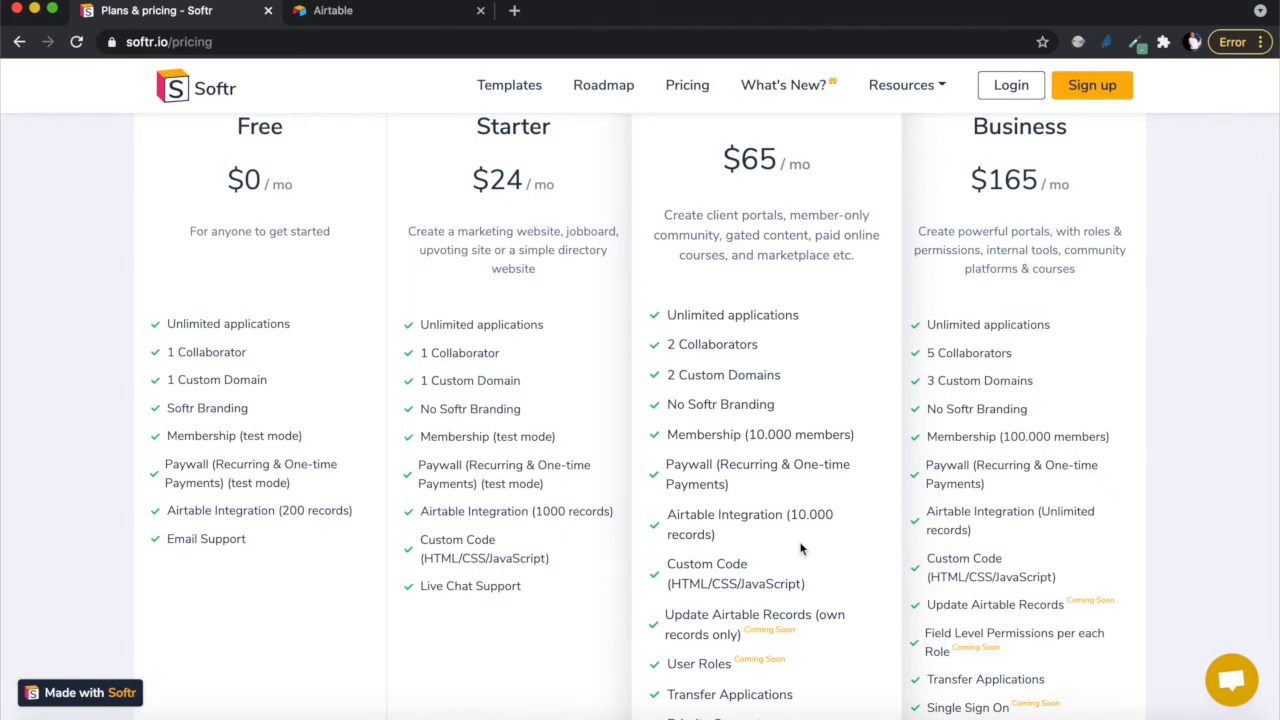
{"action": "scroll", "coordinate": [800, 548], "scroll_direction": "up", "scroll_amount": 3}
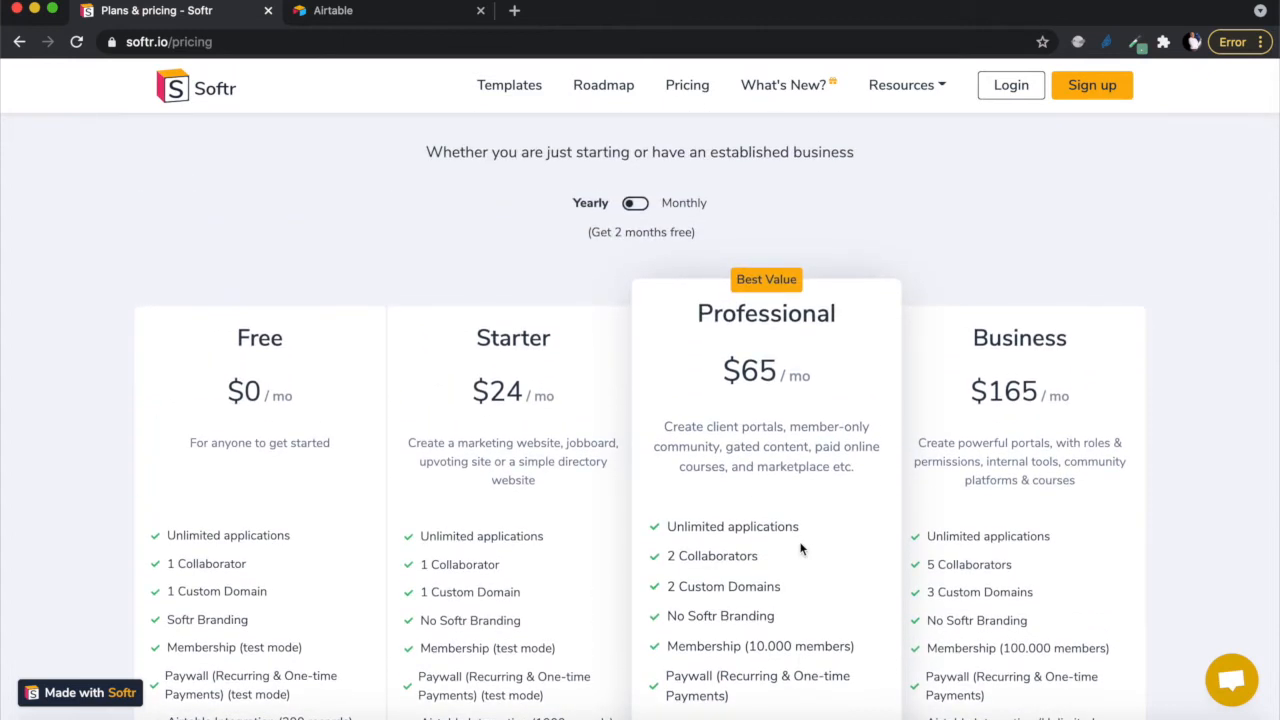
{"action": "scroll", "coordinate": [800, 548], "scroll_direction": "up", "scroll_amount": 2}
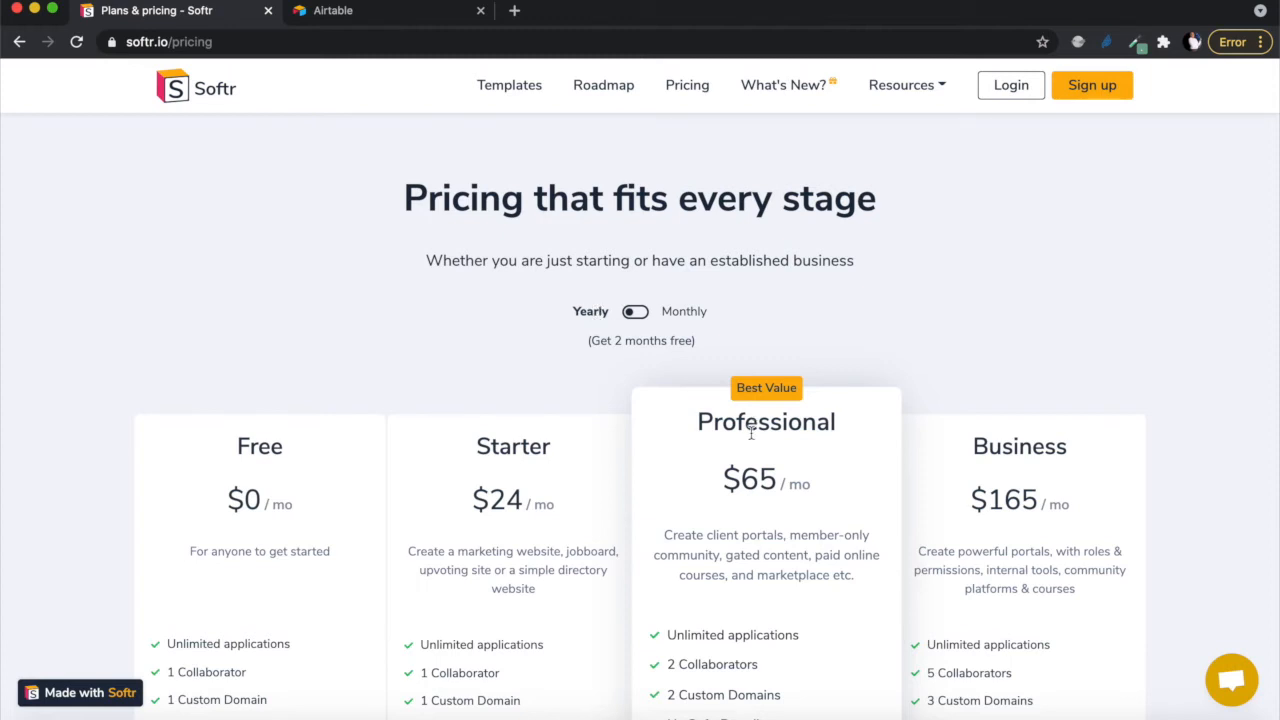
- Compare monthly and yearly plan prices, leave Yearly selected, and go back to the Softr homepage
{"action": "left_click", "coordinate": [644, 316]}
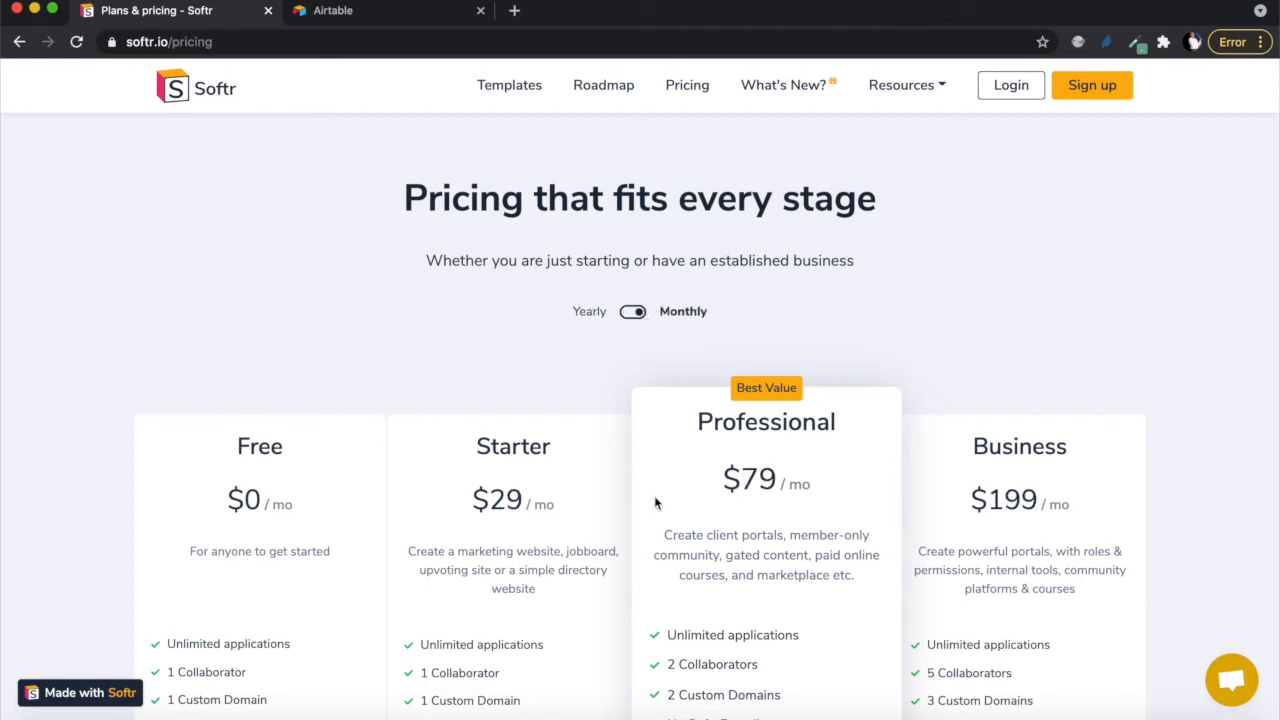
{"action": "scroll", "coordinate": [686, 484], "scroll_direction": "down", "scroll_amount": 2}
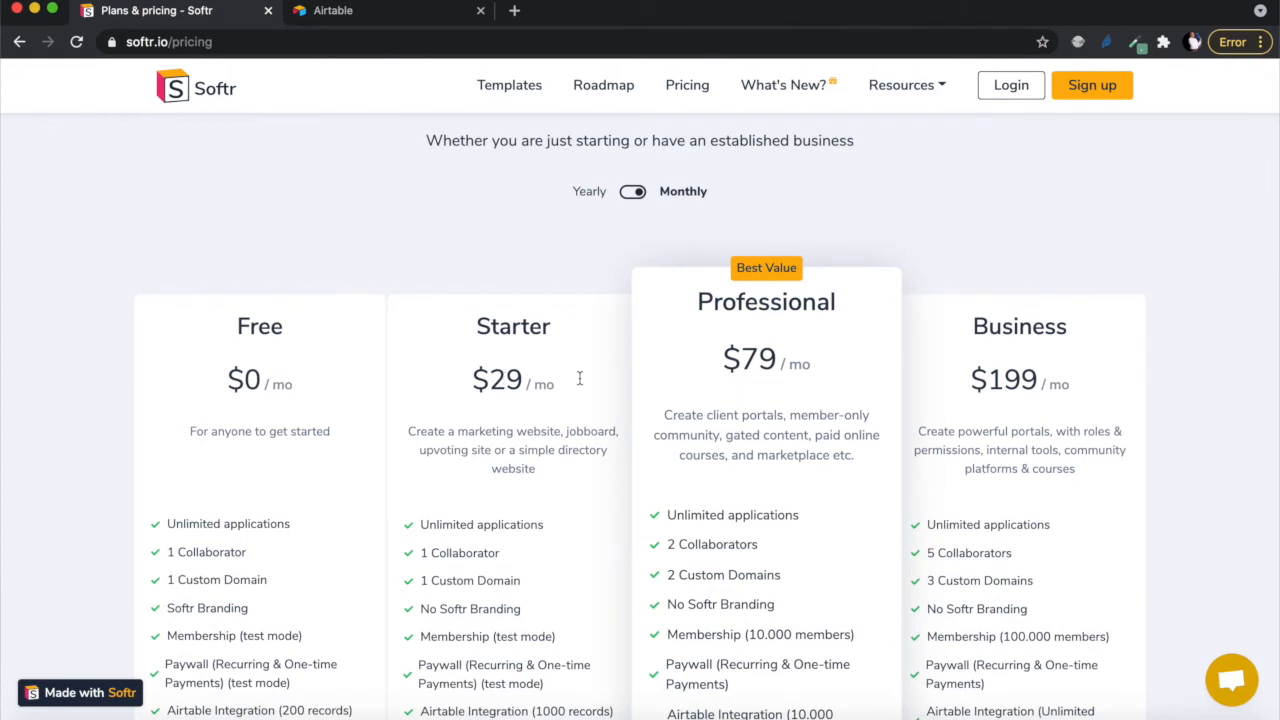
{"action": "scroll", "coordinate": [762, 360], "scroll_direction": "up", "scroll_amount": 2}
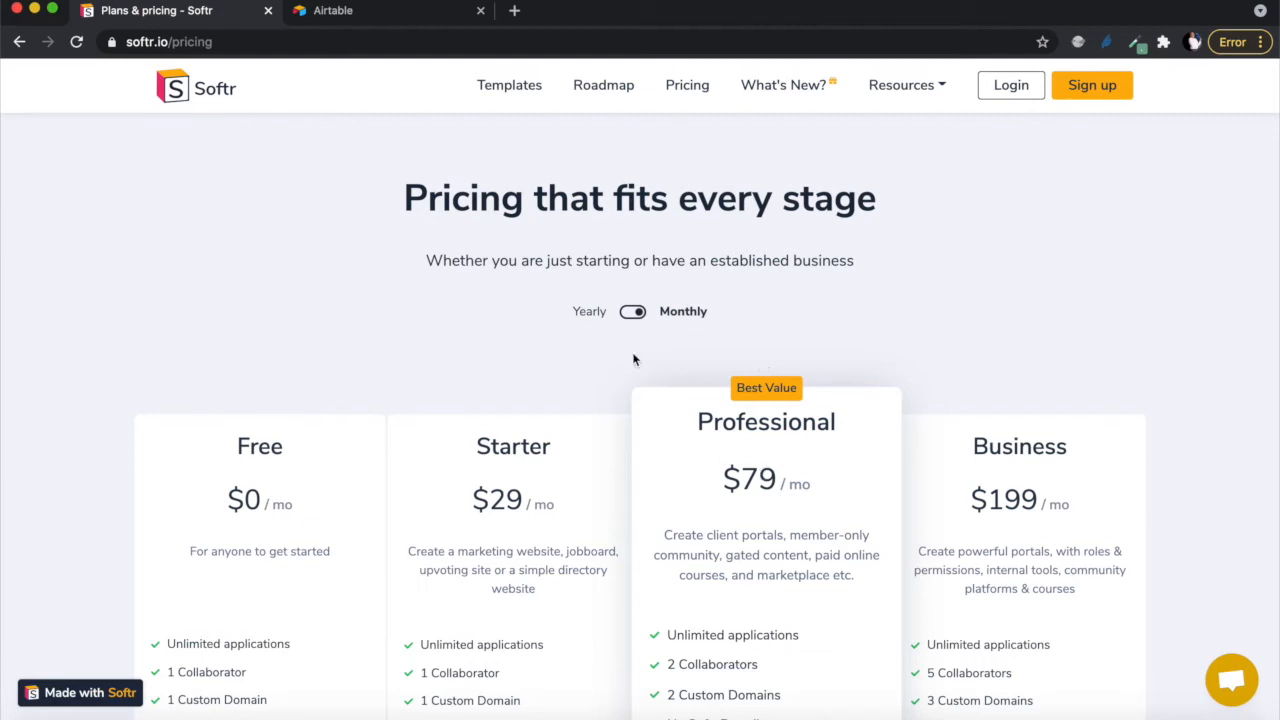
{"action": "left_click", "coordinate": [627, 314]}
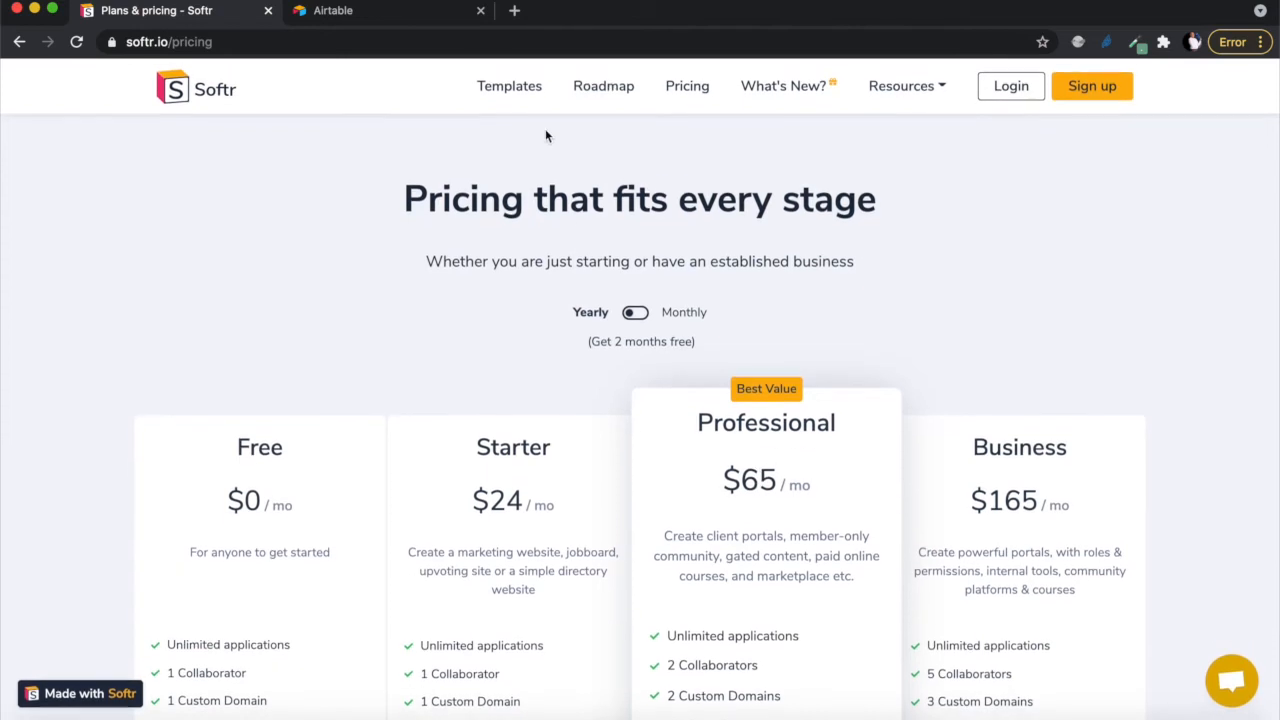
{"action": "left_click", "coordinate": [201, 95]}
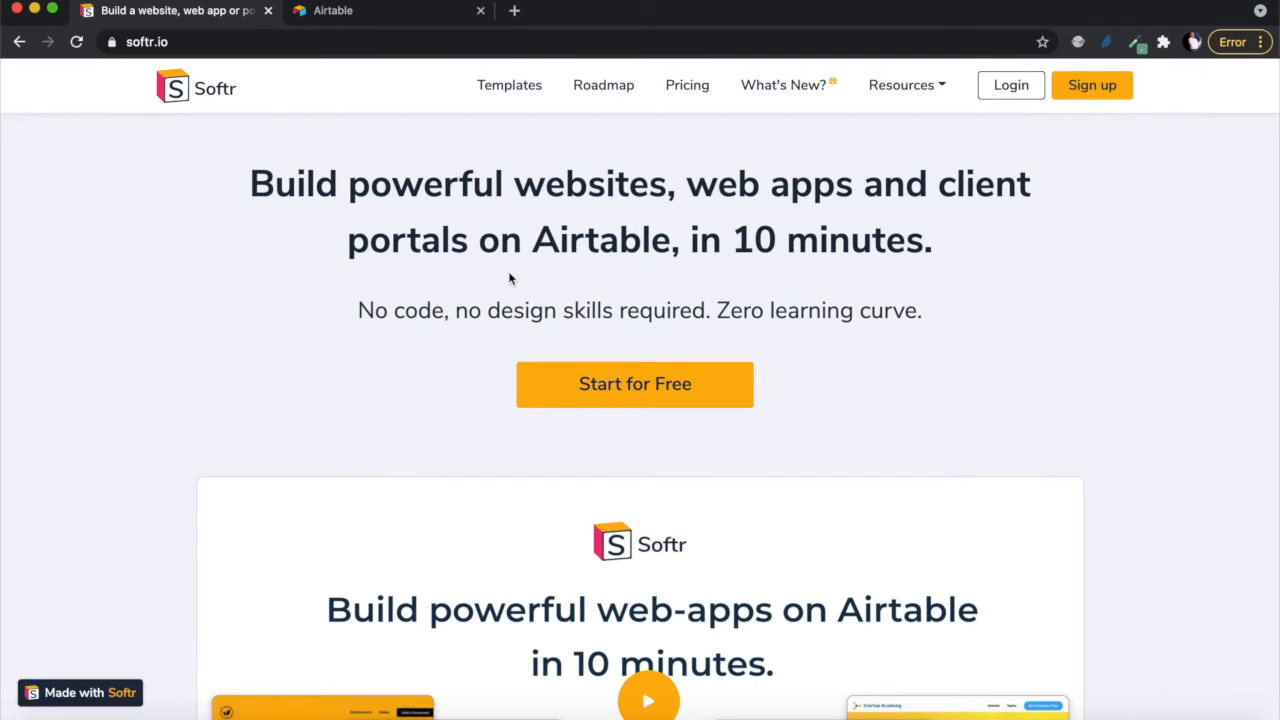
{"action": "scroll", "coordinate": [764, 566], "scroll_direction": "down", "scroll_amount": 10}
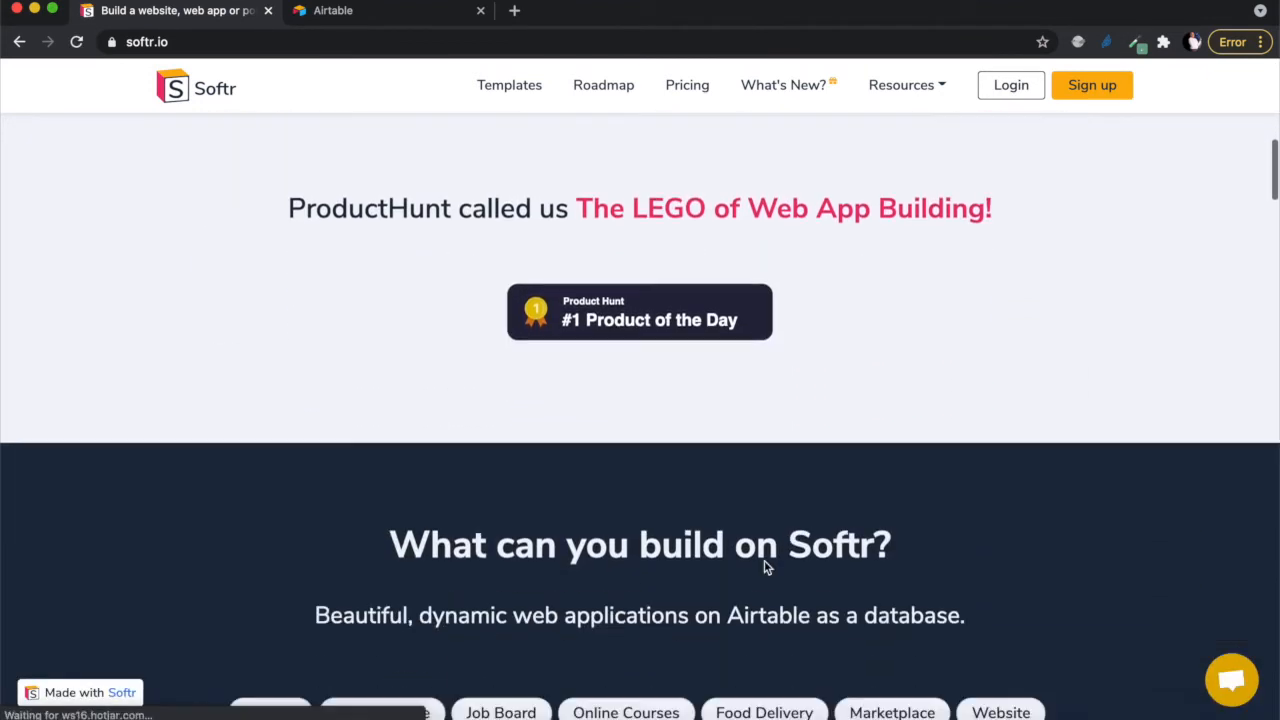
{"action": "scroll", "coordinate": [764, 566], "scroll_direction": "up", "scroll_amount": 10}
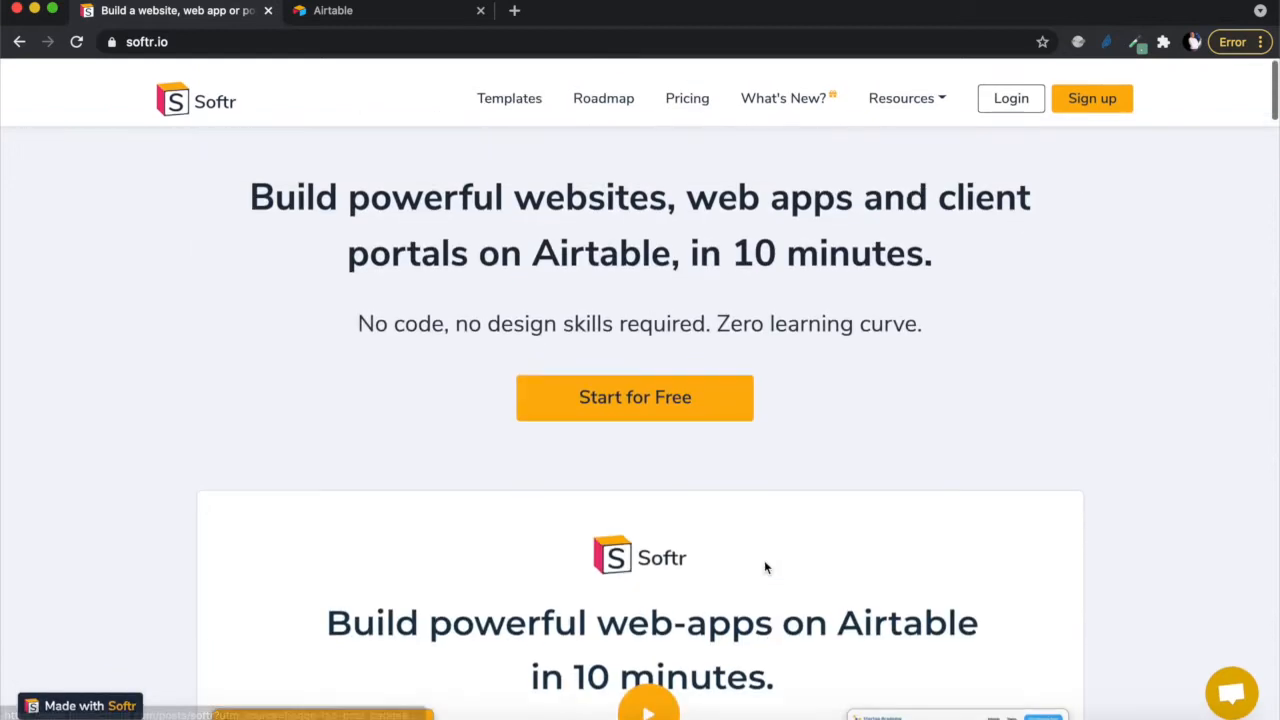
{"action": "scroll", "coordinate": [764, 562], "scroll_direction": "down", "scroll_amount": 3}
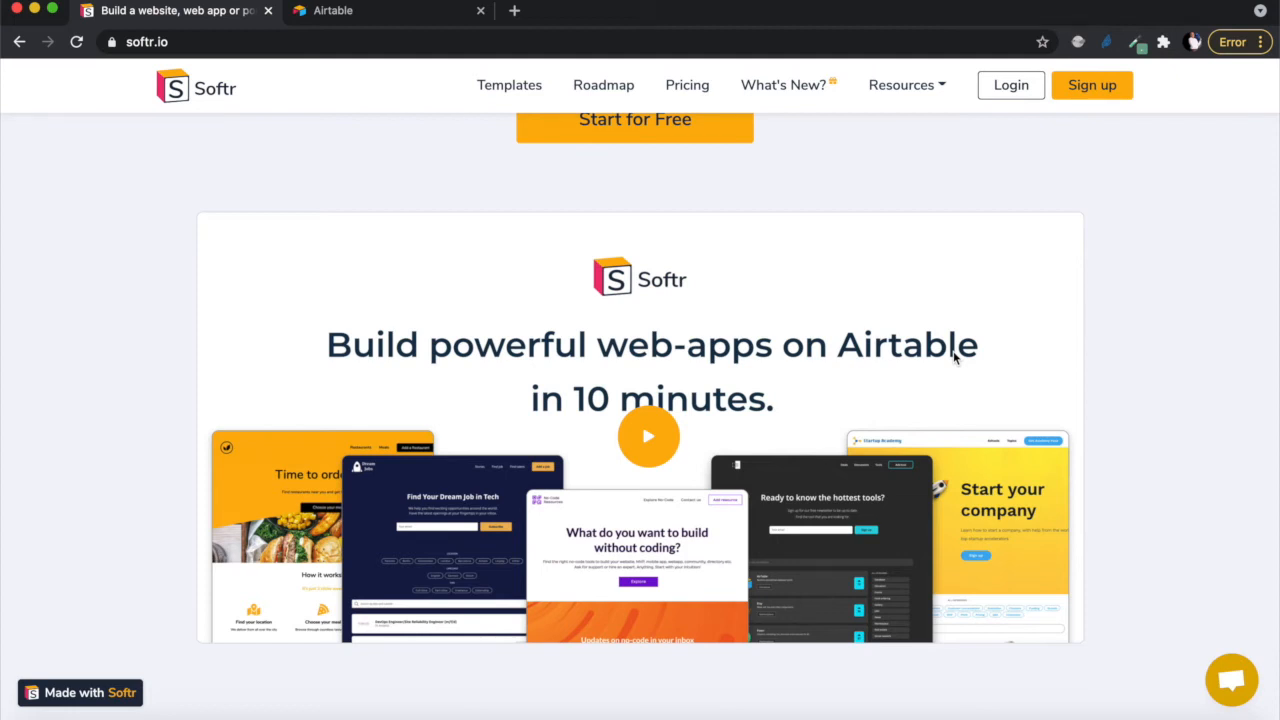
{"action": "scroll", "coordinate": [940, 330], "scroll_direction": "up", "scroll_amount": 2}
- Sign up for free with the account's full name, e-mail and password, accepting the terms
{"action": "left_click", "coordinate": [676, 234]}
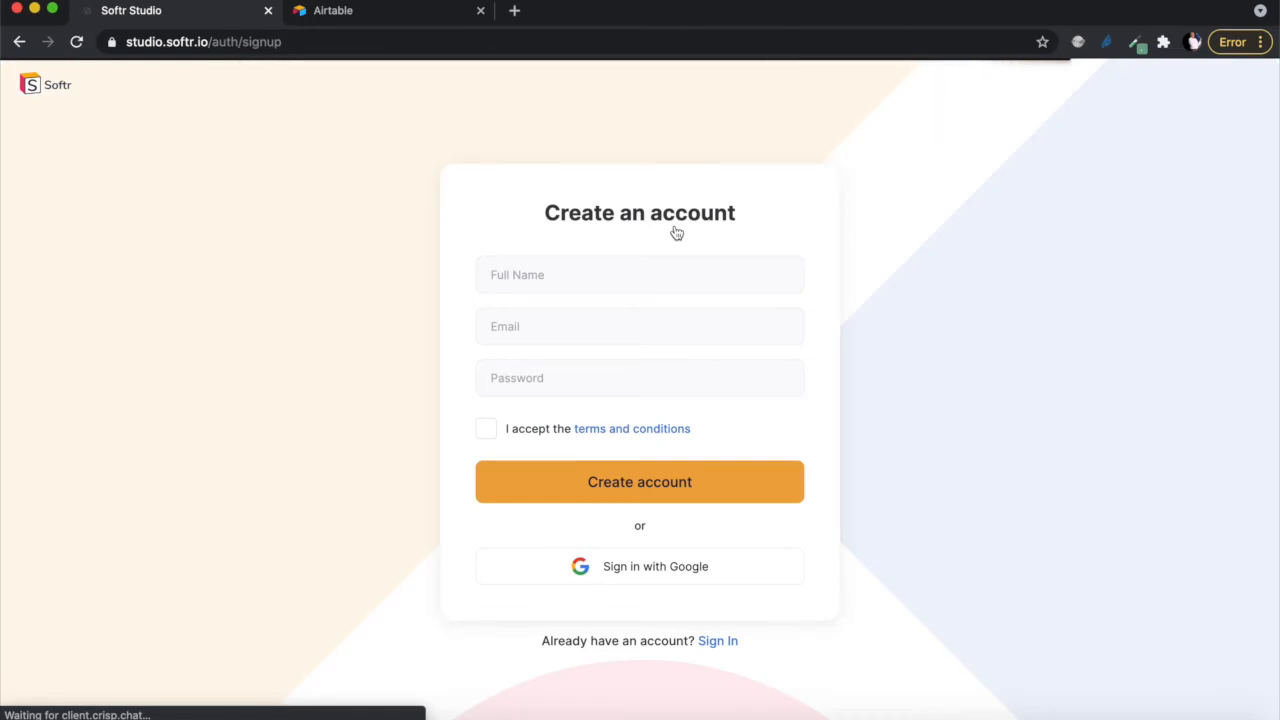
{"action": "left_click", "coordinate": [508, 270]}
{"action": "type", "text": "Skolo Online"}
{"action": "key", "text": "Tab"}
{"action": "left_click", "coordinate": [520, 385]}
{"action": "key", "text": "super+v"}
{"action": "left_click", "coordinate": [488, 430]}
{"action": "left_click", "coordinate": [637, 481]}
- Answer onboarding as 'for myself' with Other, continue to the dashboard and dismiss the welcome video
{"action": "left_click", "coordinate": [758, 363]}
{"action": "left_click", "coordinate": [620, 442]}
{"action": "left_click", "coordinate": [481, 628]}
{"action": "left_click", "coordinate": [646, 566]}
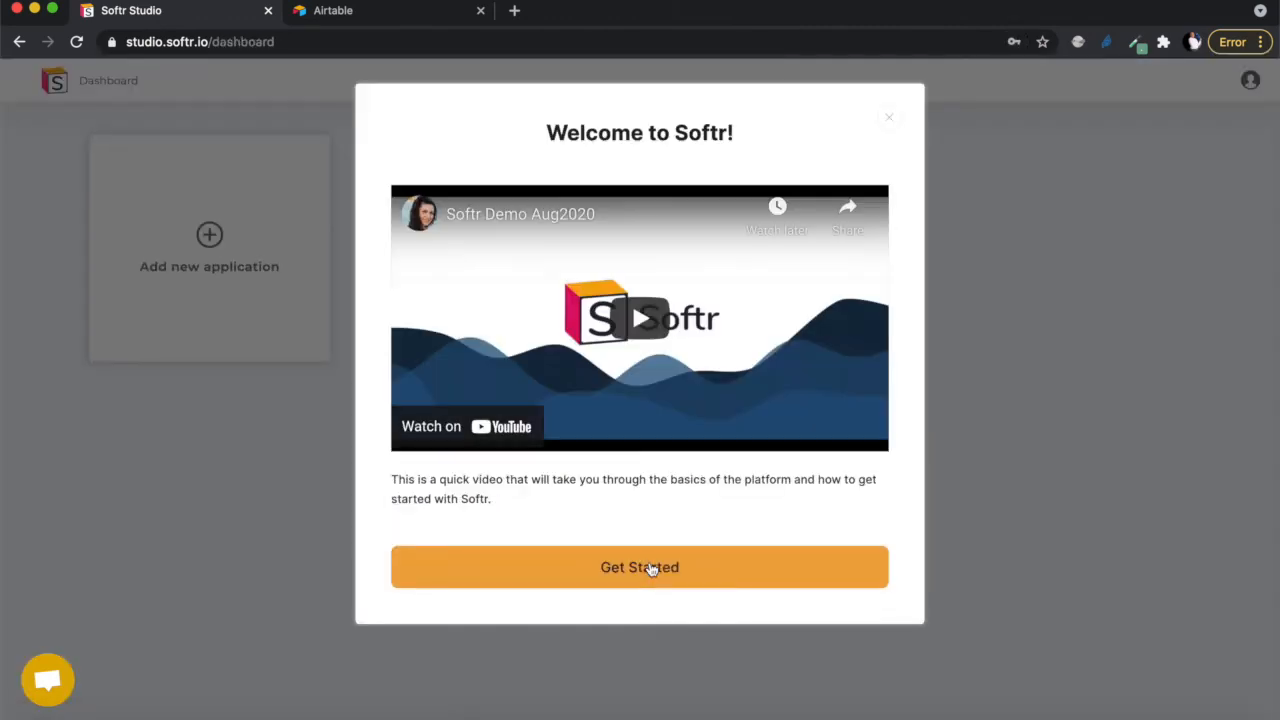
{"action": "left_click", "coordinate": [891, 121]}
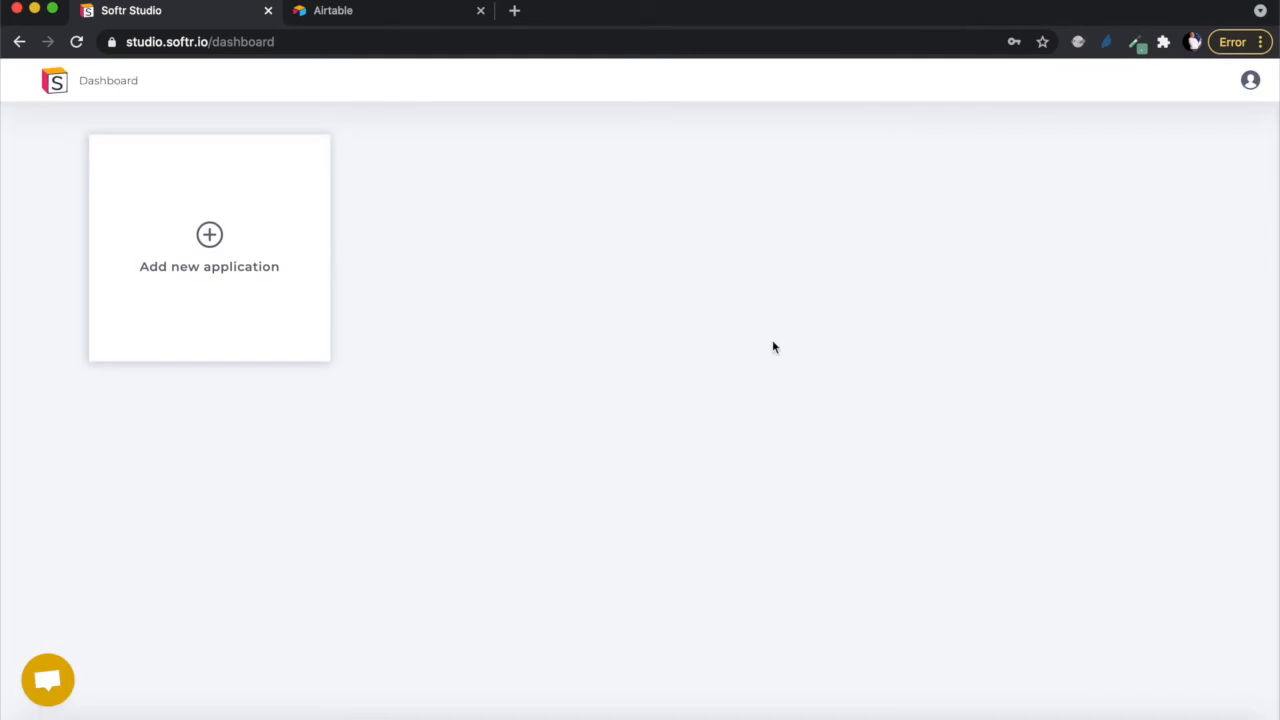
- Add a new web app and select the E-commerce template from the template list
{"action": "left_click", "coordinate": [209, 238]}
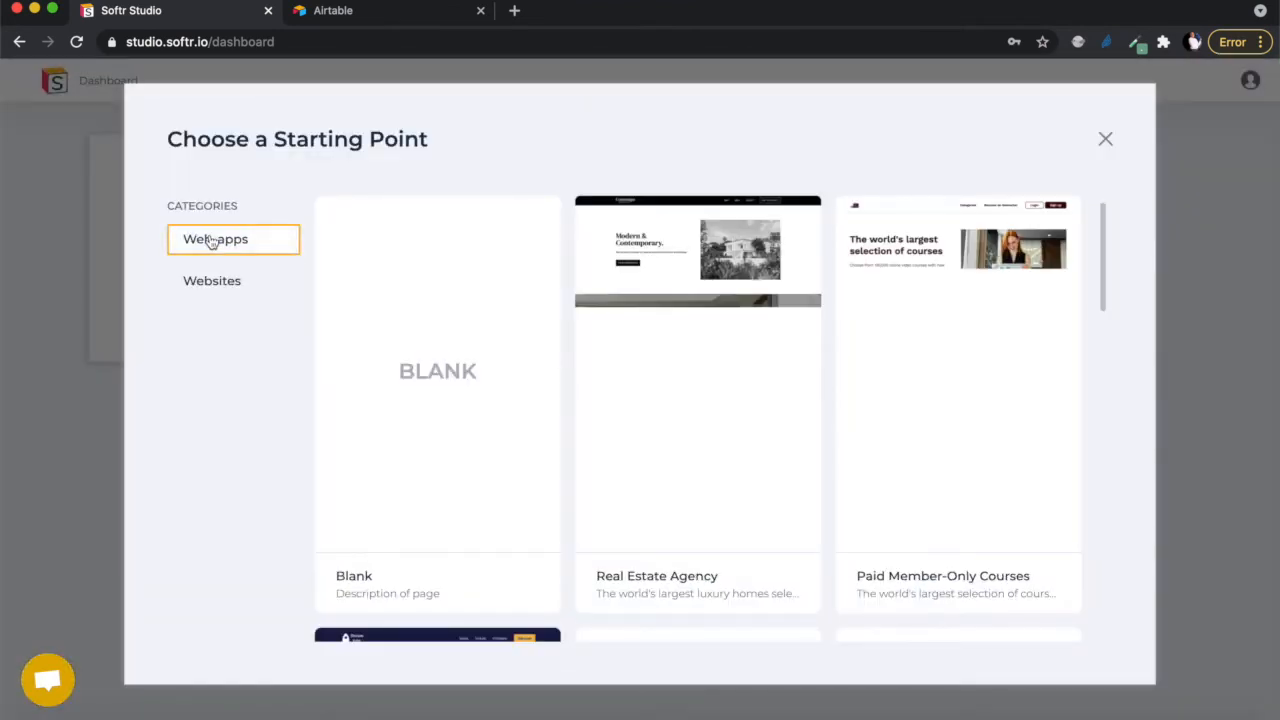
{"action": "mouse_move", "coordinate": [637, 401]}
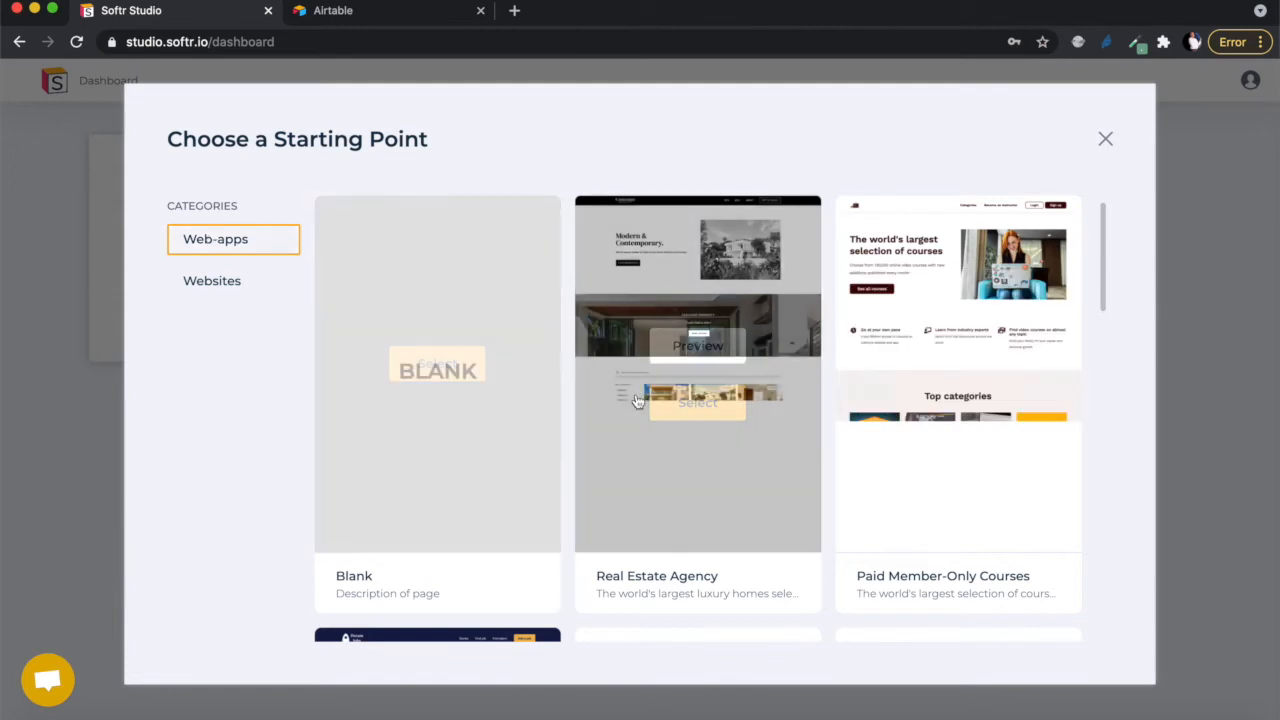
{"action": "scroll", "coordinate": [637, 401], "scroll_direction": "down", "scroll_amount": 3}
{"action": "scroll", "coordinate": [637, 401], "scroll_direction": "up", "scroll_amount": 3}
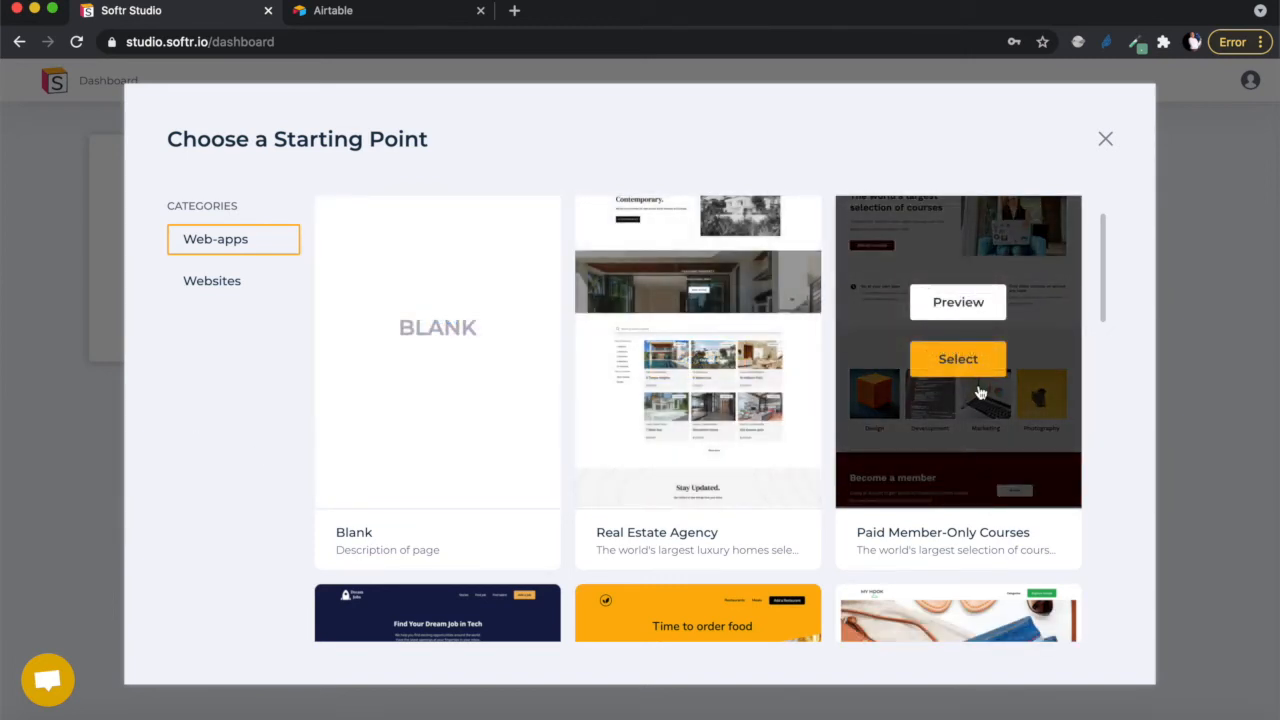
{"action": "scroll", "coordinate": [948, 455], "scroll_direction": "down", "scroll_amount": 2}
{"action": "scroll", "coordinate": [950, 450], "scroll_direction": "down", "scroll_amount": 4}
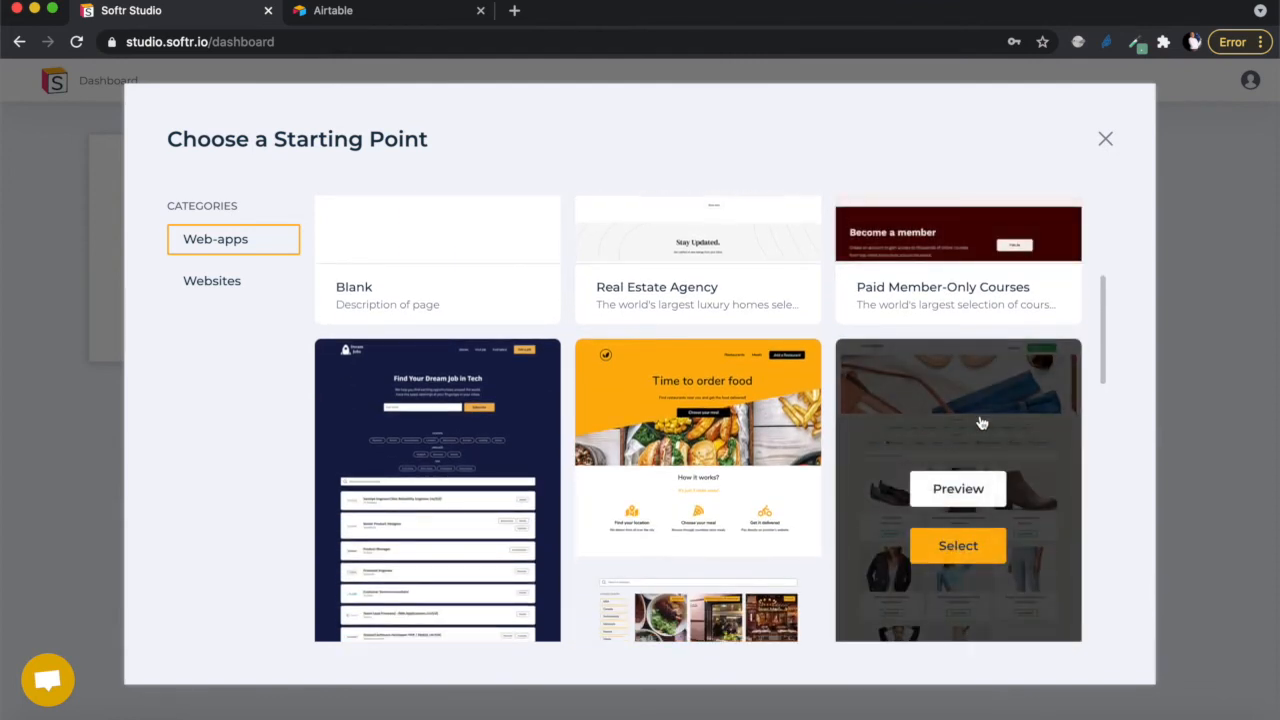
{"action": "scroll", "coordinate": [1035, 540], "scroll_direction": "down", "scroll_amount": 2}
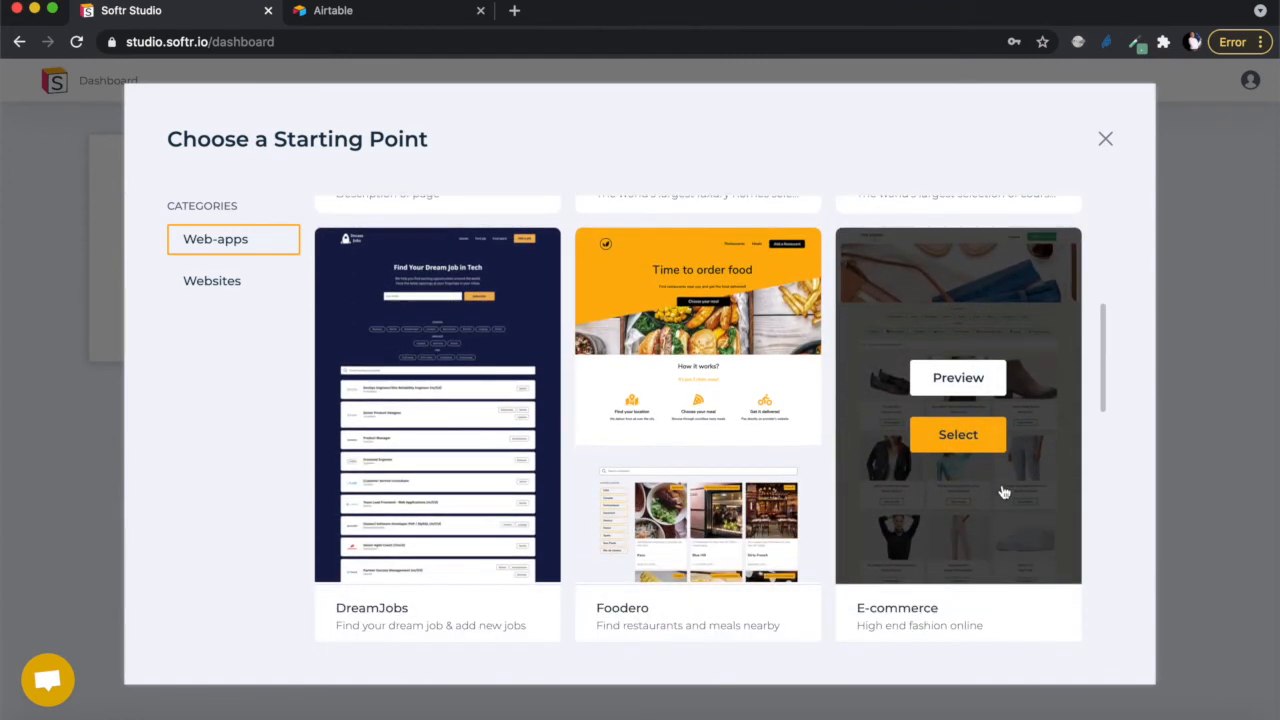
{"action": "left_click", "coordinate": [947, 447]}
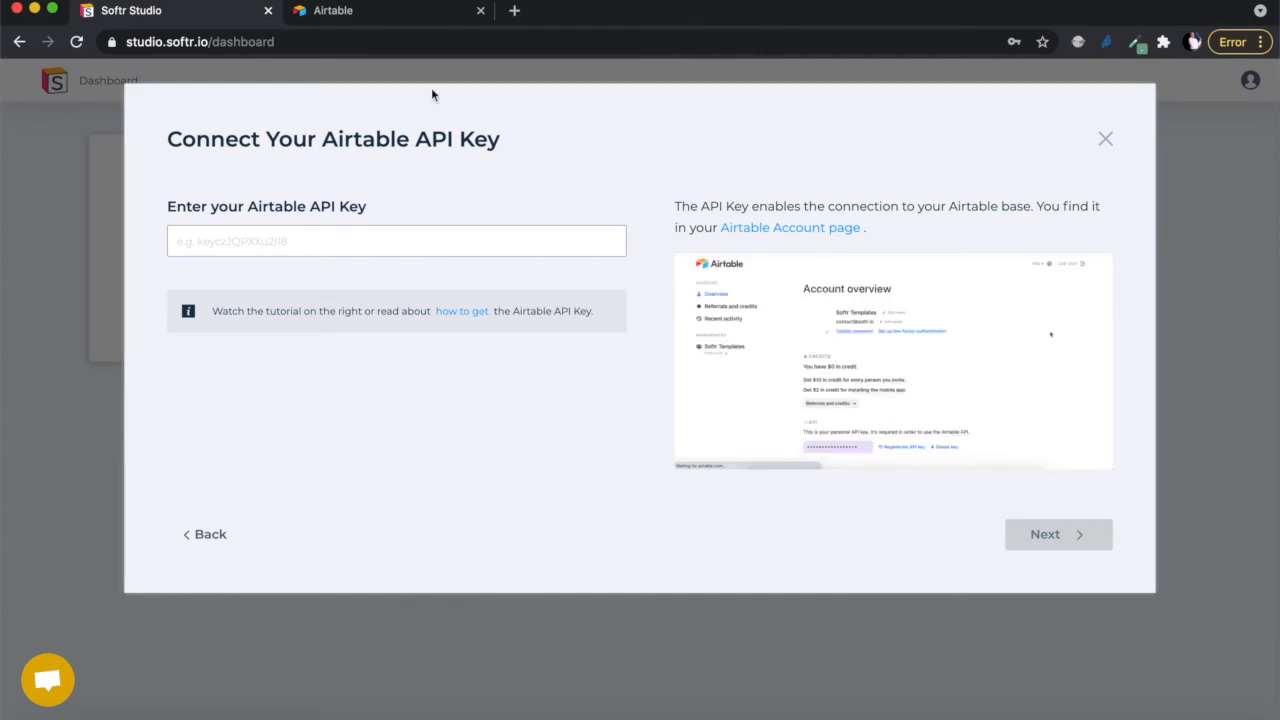
- Switch to the Airtable tab, then back to the waiting Softr API key dialog
{"action": "left_click", "coordinate": [362, 12]}
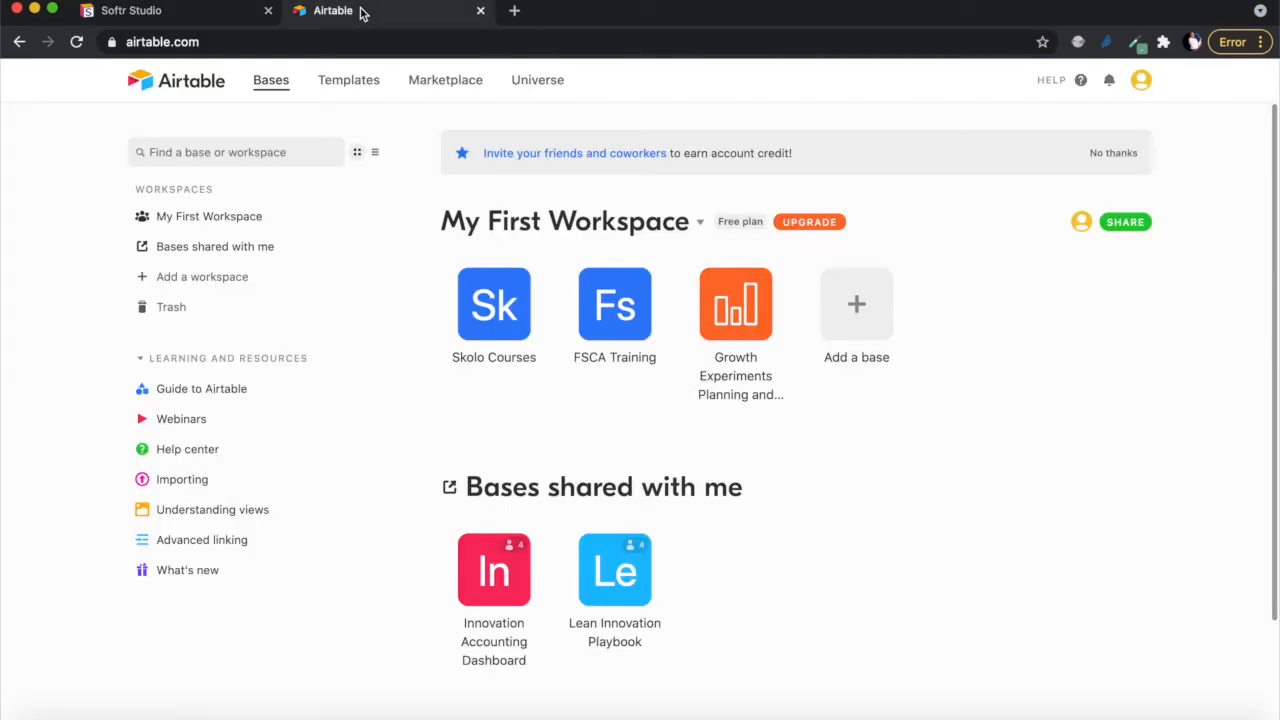
{"action": "left_click", "coordinate": [130, 12]}
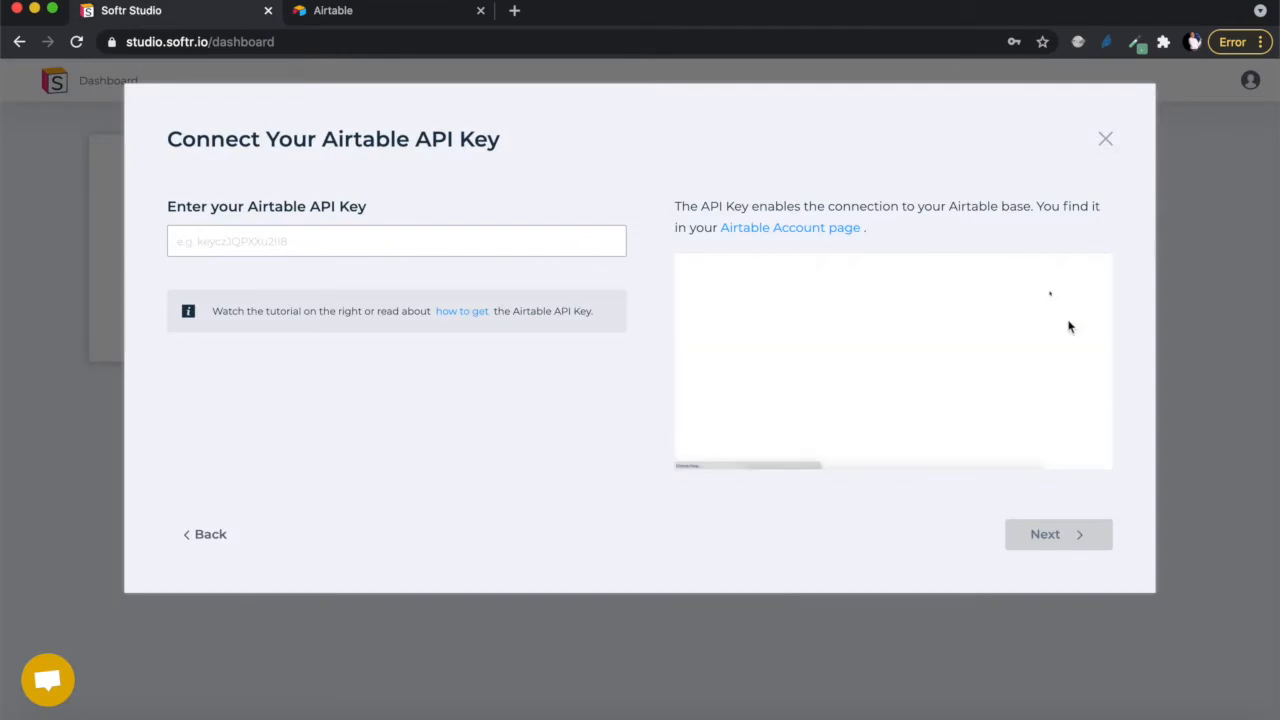
- In Airtable, open Account from the avatar menu and scroll to the personal API key section
{"action": "left_click", "coordinate": [381, 13]}
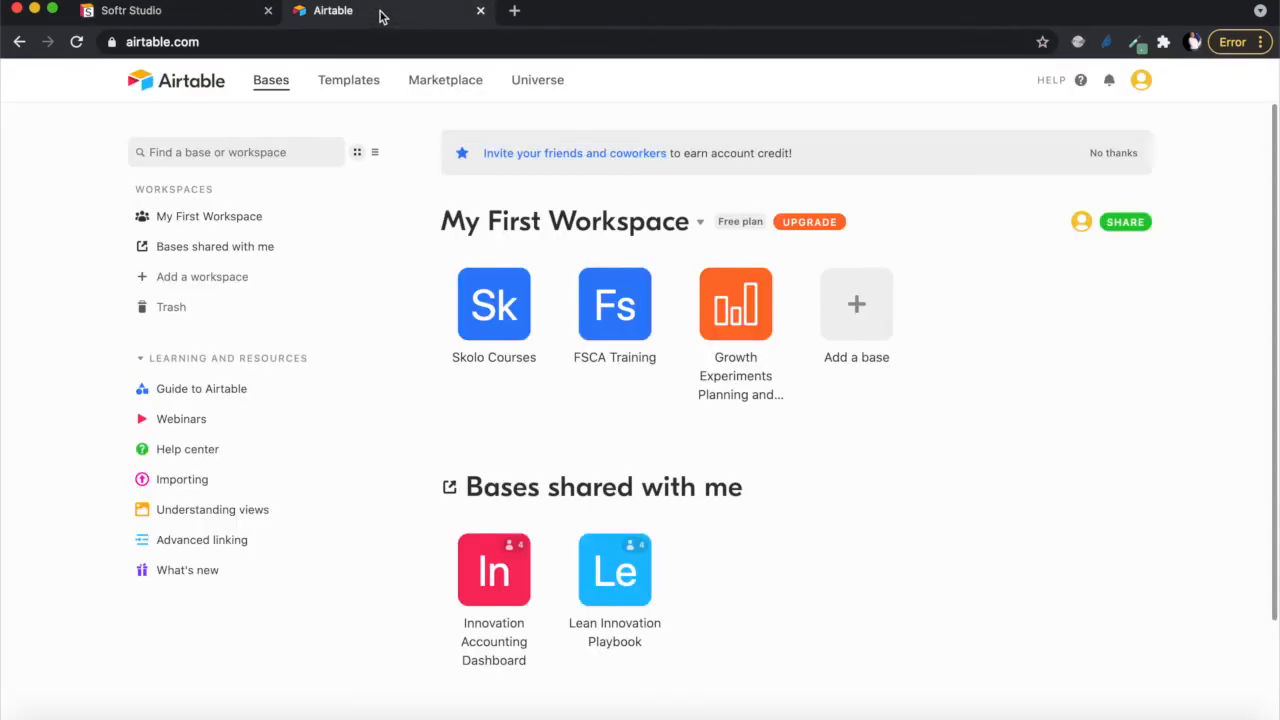
{"action": "left_click", "coordinate": [1140, 82]}
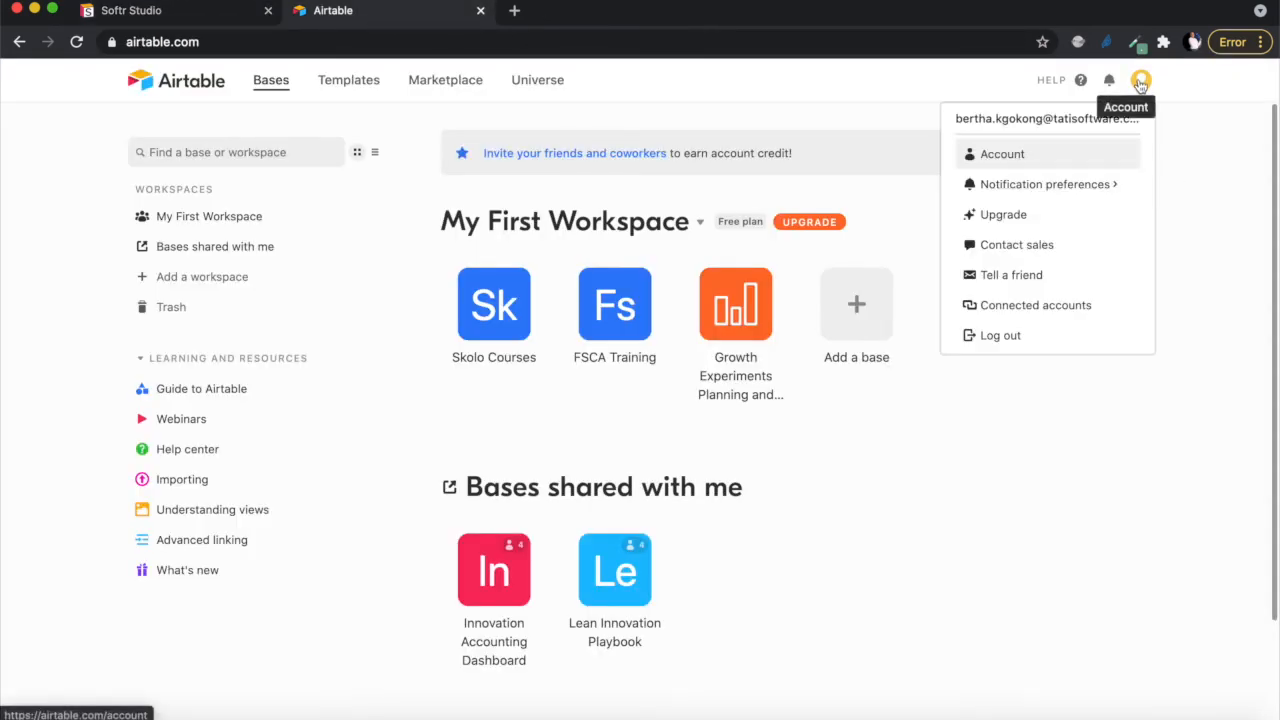
{"action": "left_click", "coordinate": [1045, 160]}
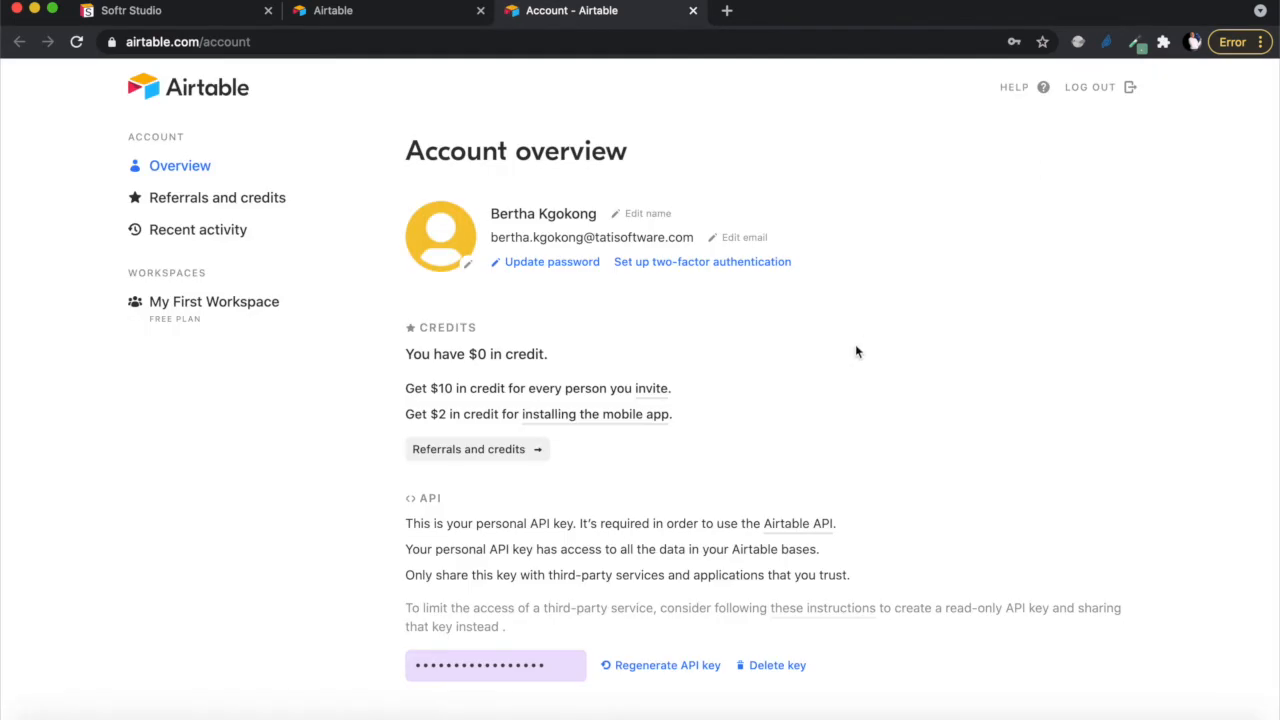
{"action": "scroll", "coordinate": [855, 351], "scroll_direction": "down", "scroll_amount": 4}
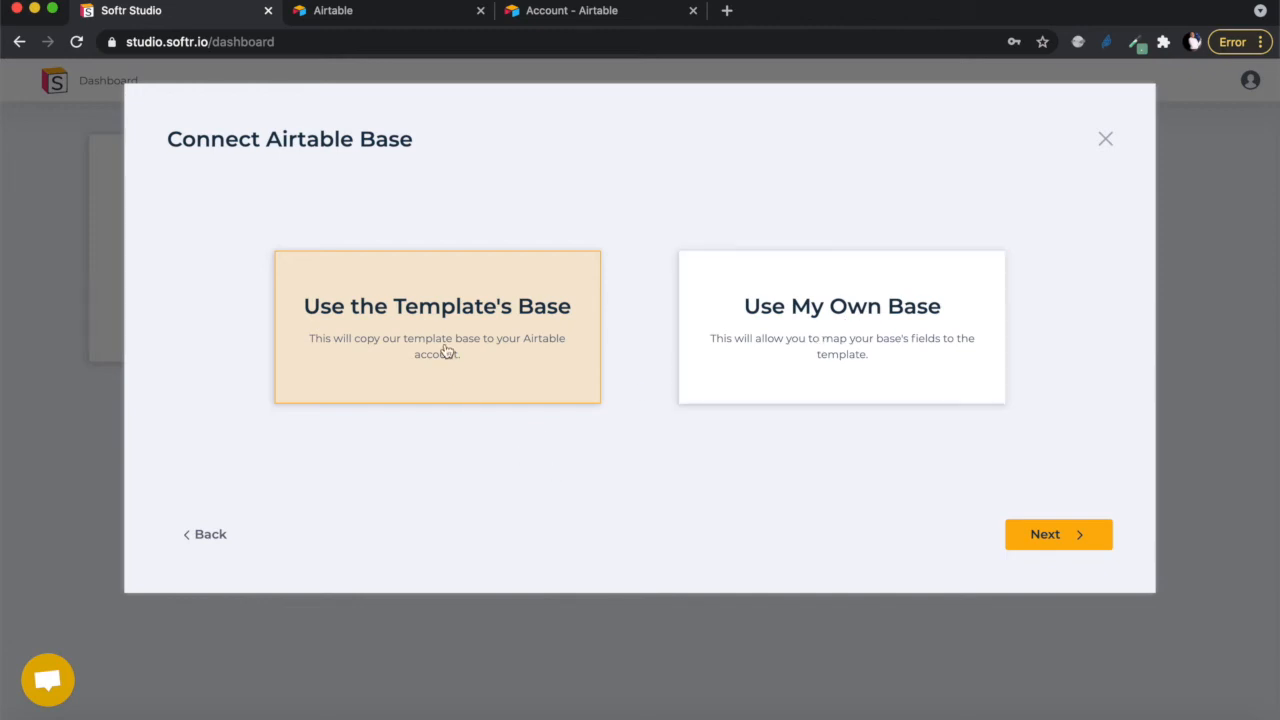
- Continue to the base connection step and open the shared E-commerce Template base via Copy Template Base
{"action": "left_click", "coordinate": [1050, 538]}
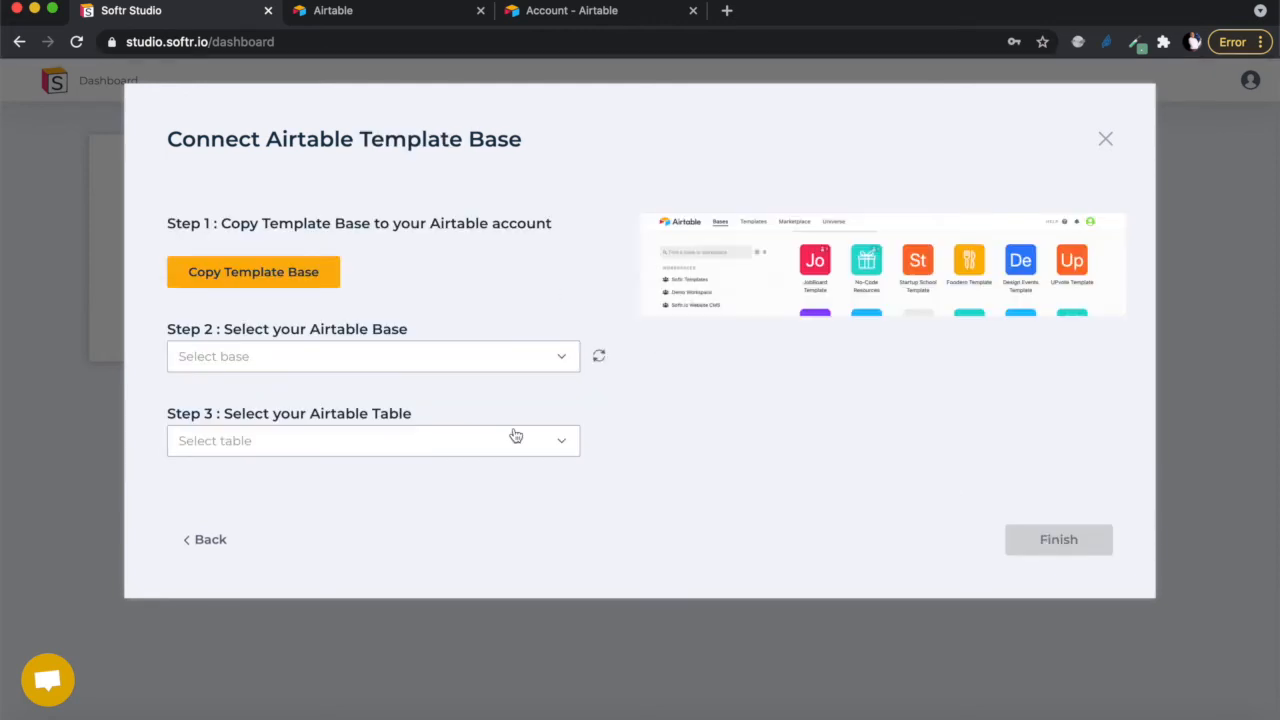
{"action": "left_click", "coordinate": [499, 362]}
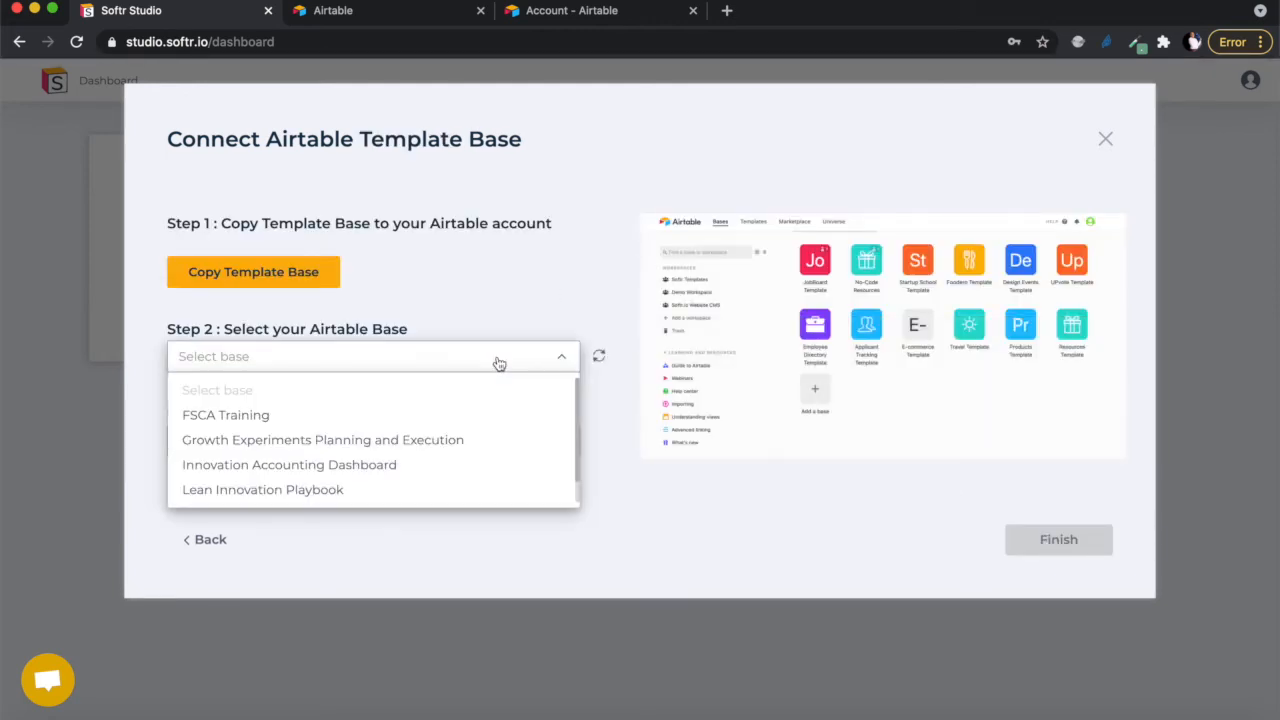
{"action": "left_click", "coordinate": [428, 277]}
{"action": "left_click", "coordinate": [296, 274]}
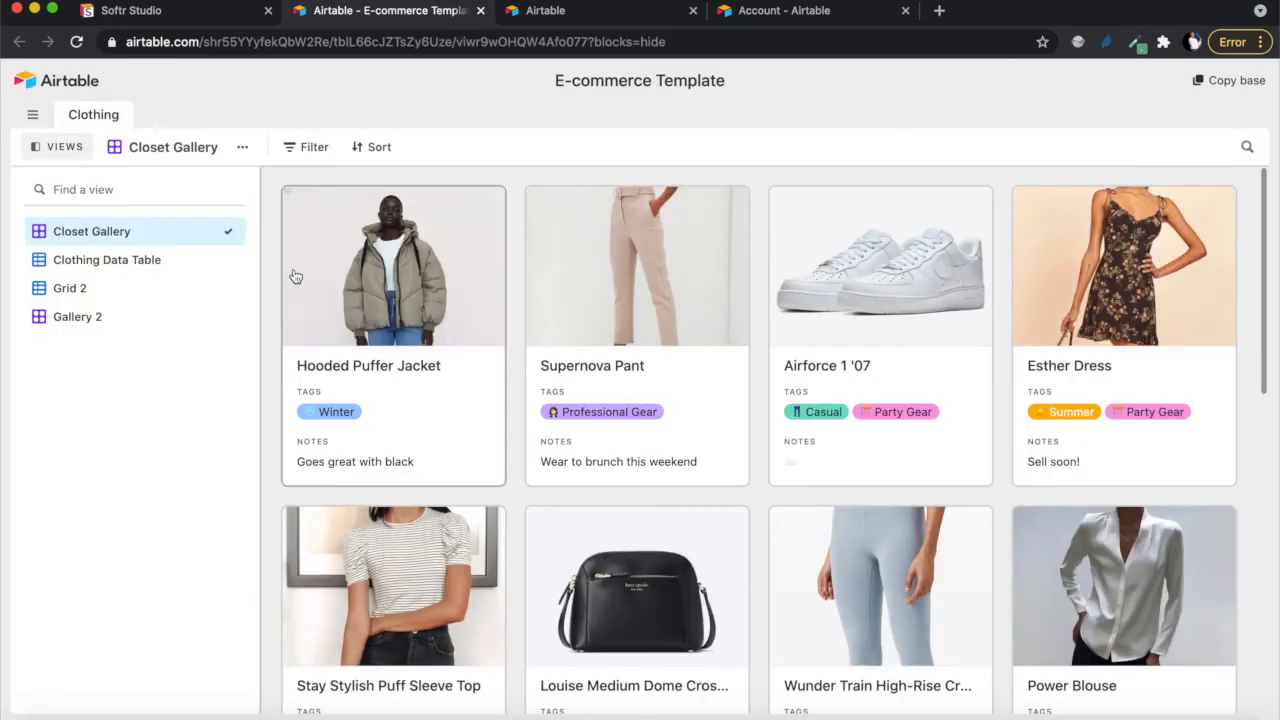
- Copy the E-commerce Template base into My First Workspace, then return to the Softr Studio tab
{"action": "left_click", "coordinate": [1228, 81]}
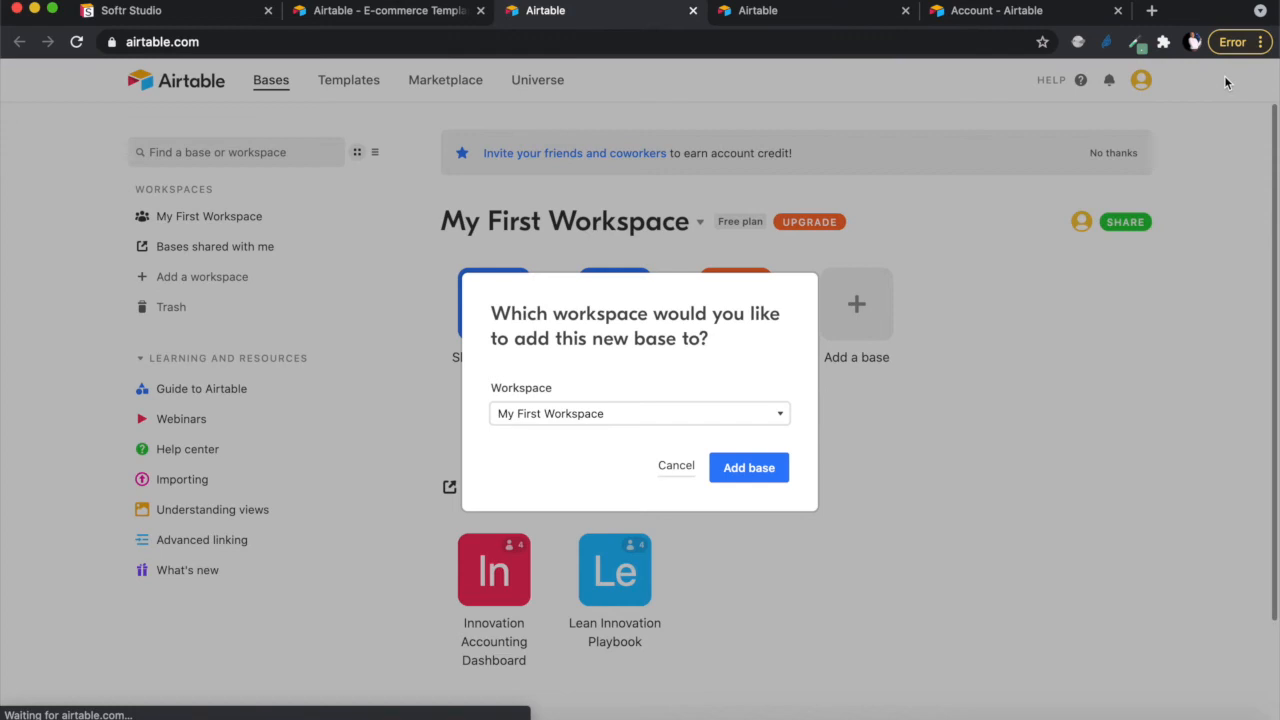
{"action": "left_click", "coordinate": [621, 423]}
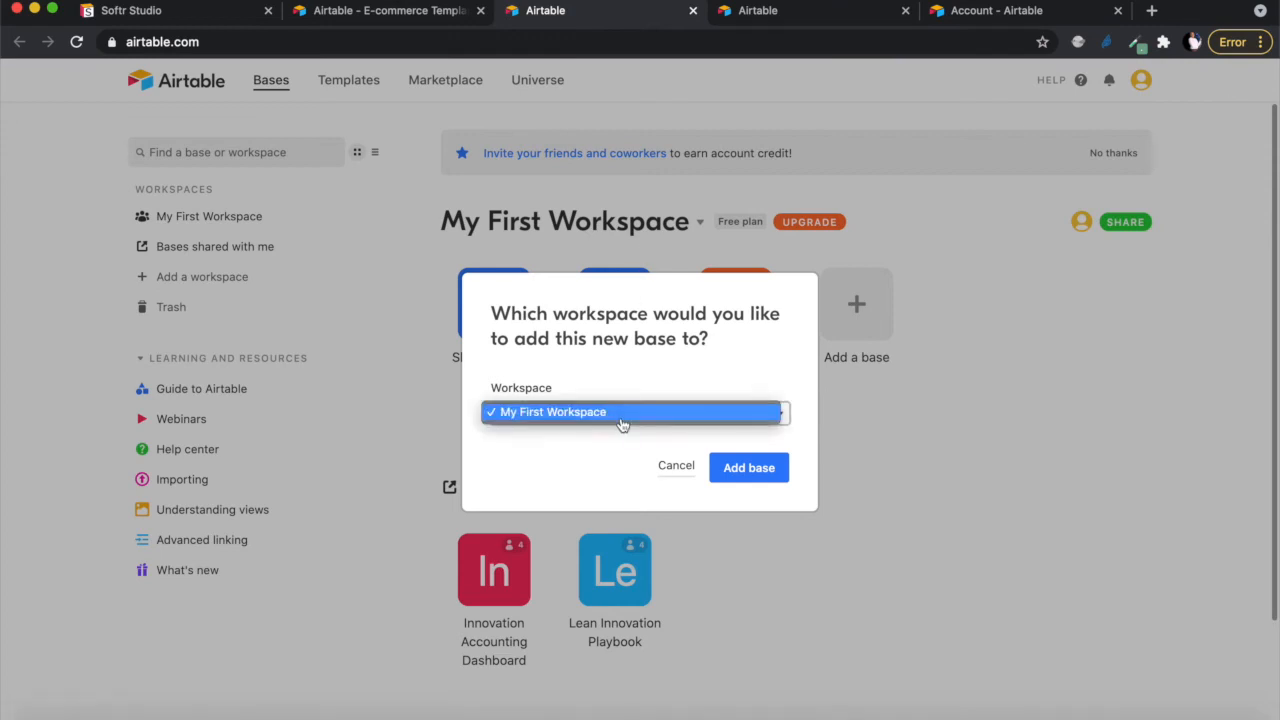
{"action": "left_click", "coordinate": [757, 475]}
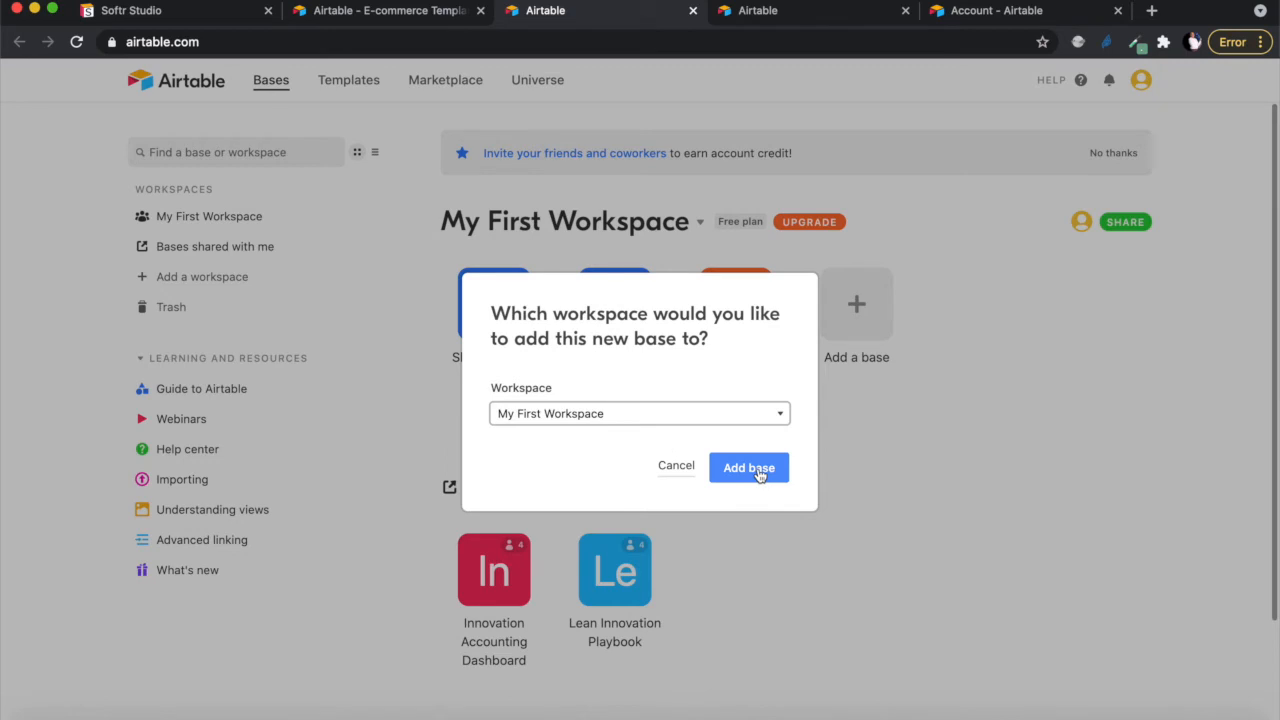
{"action": "left_click", "coordinate": [758, 470]}
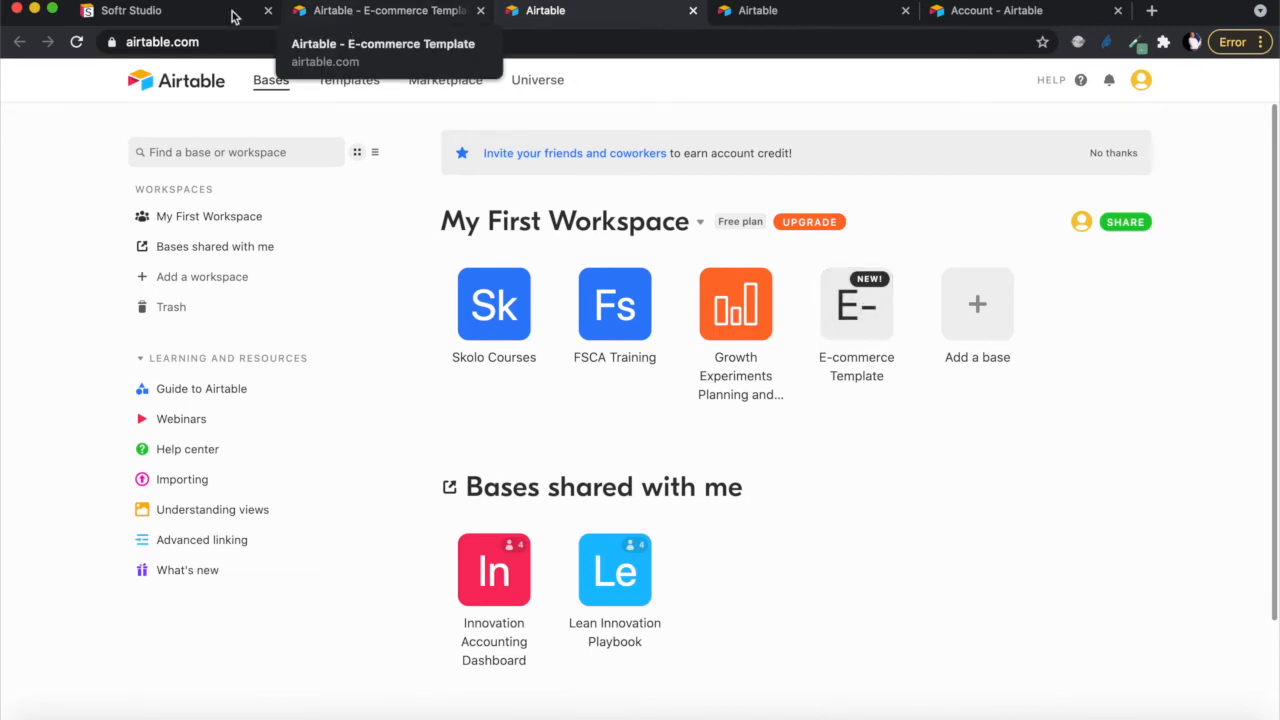
{"action": "left_click", "coordinate": [191, 11]}
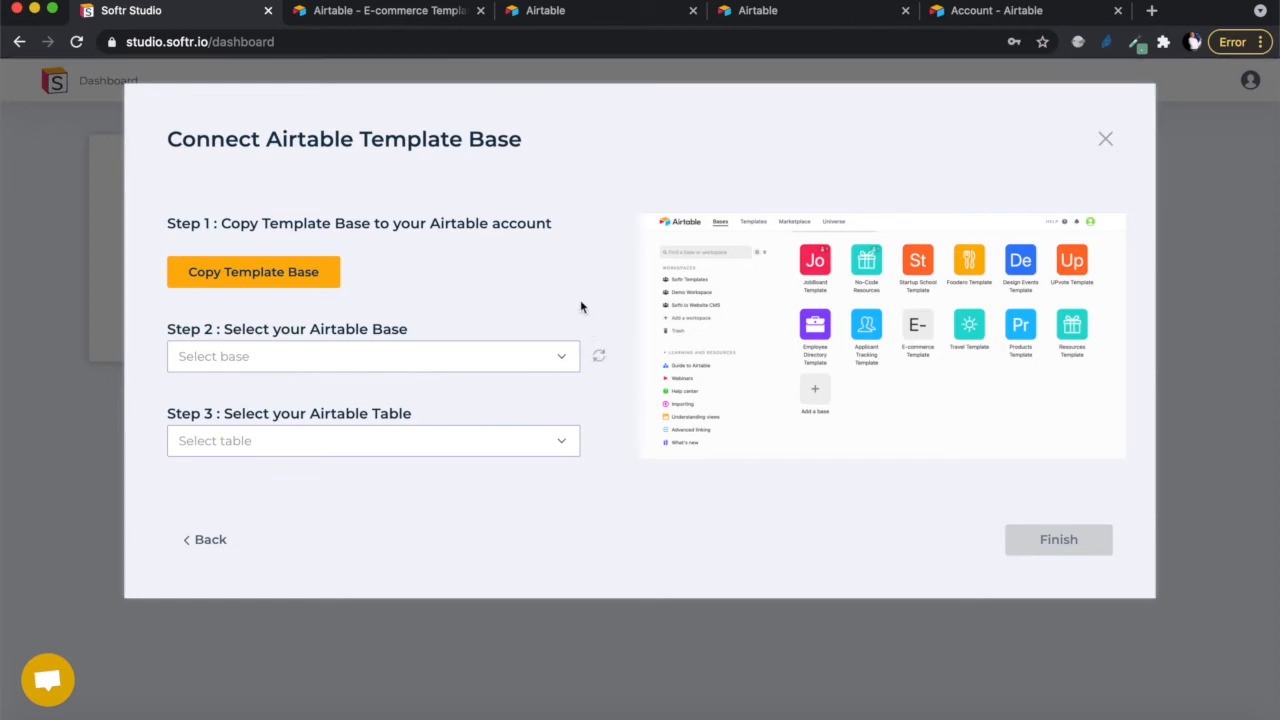
- Select the E-commerce Template base and its Clothing table, then finish the connection
{"action": "left_click", "coordinate": [352, 364]}
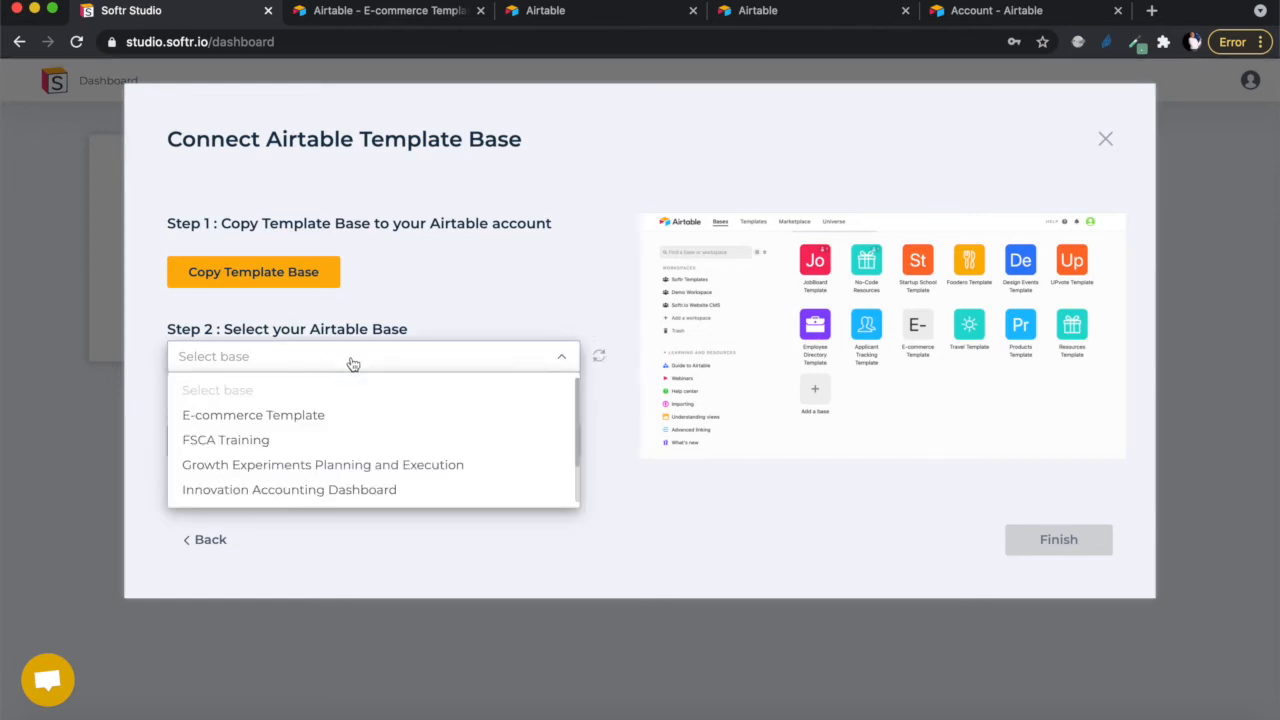
{"action": "left_click", "coordinate": [302, 415]}
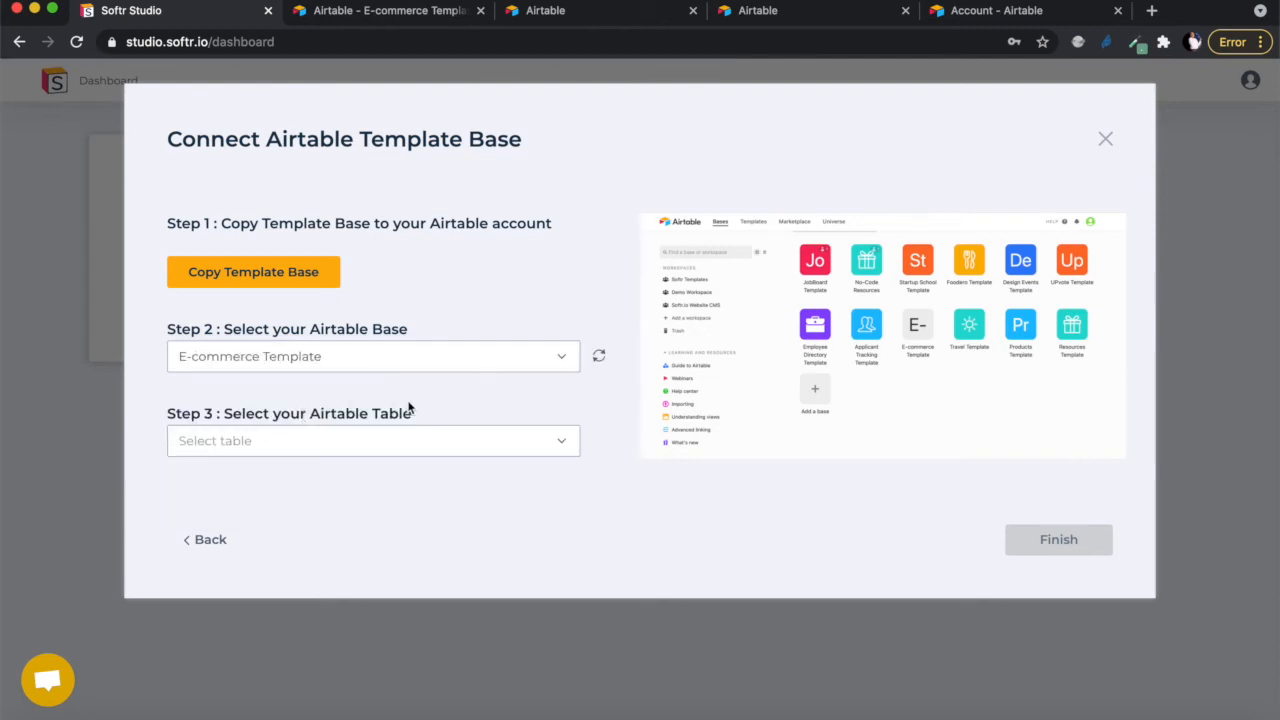
{"action": "left_click", "coordinate": [457, 440]}
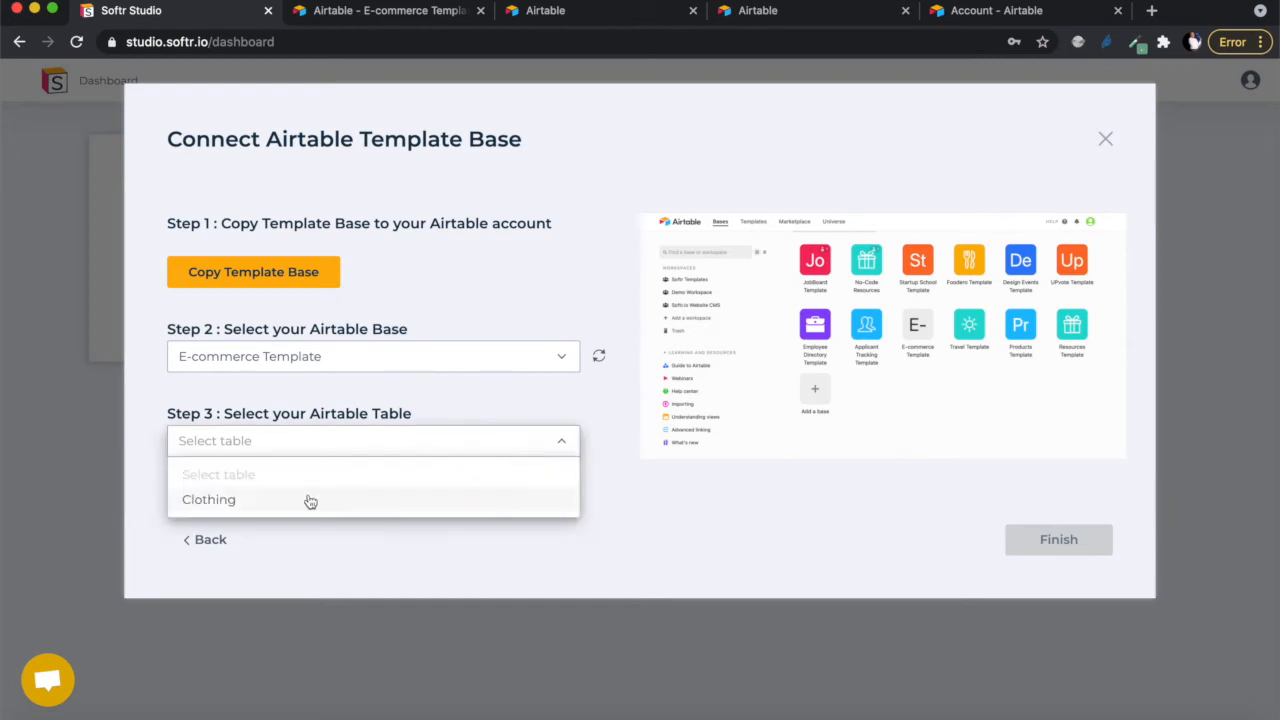
{"action": "left_click", "coordinate": [252, 504]}
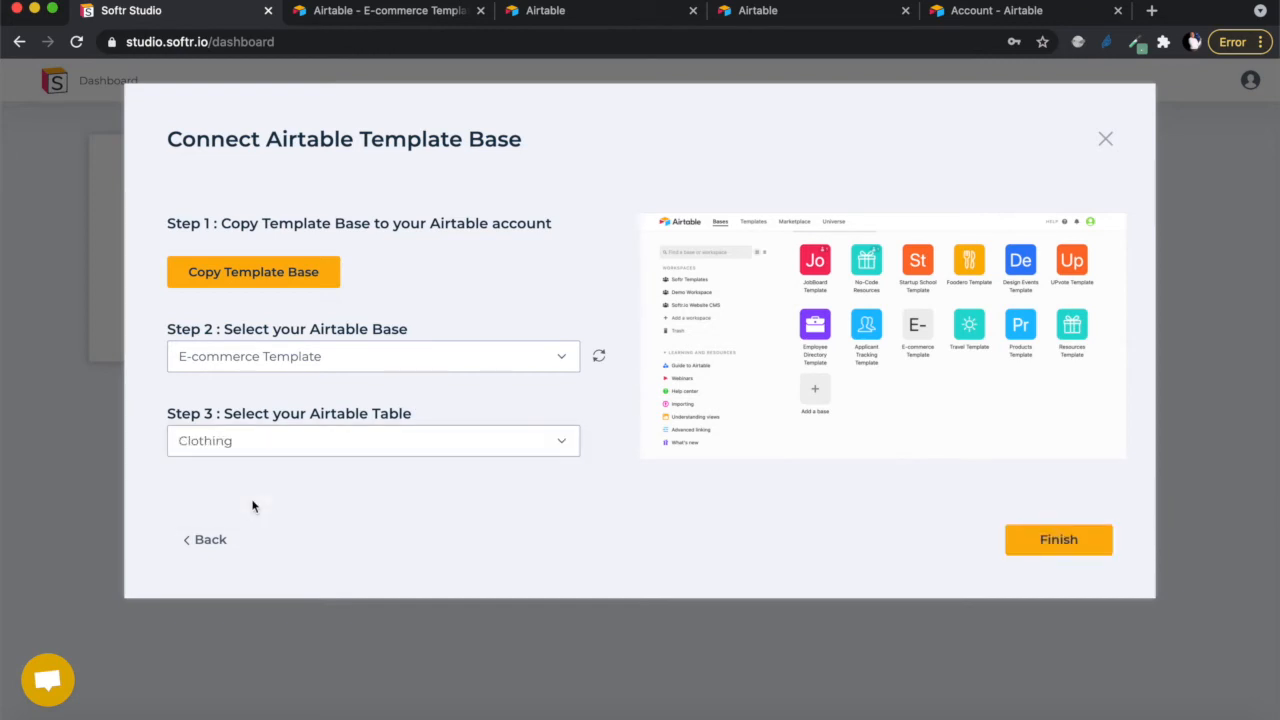
{"action": "left_click", "coordinate": [1059, 542]}
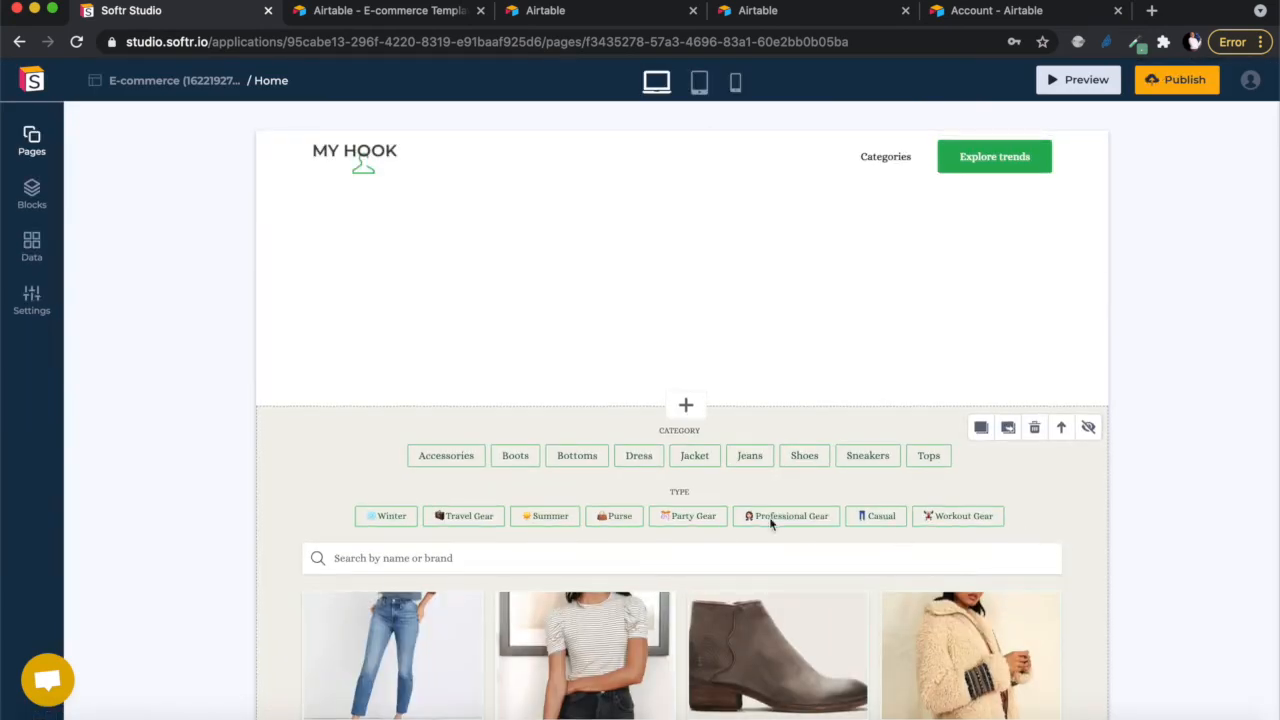
- Scroll the Home page preview to review the MY HOOK header, category filters, search box and product cards
{"action": "scroll", "coordinate": [754, 478], "scroll_direction": "down", "scroll_amount": 10}
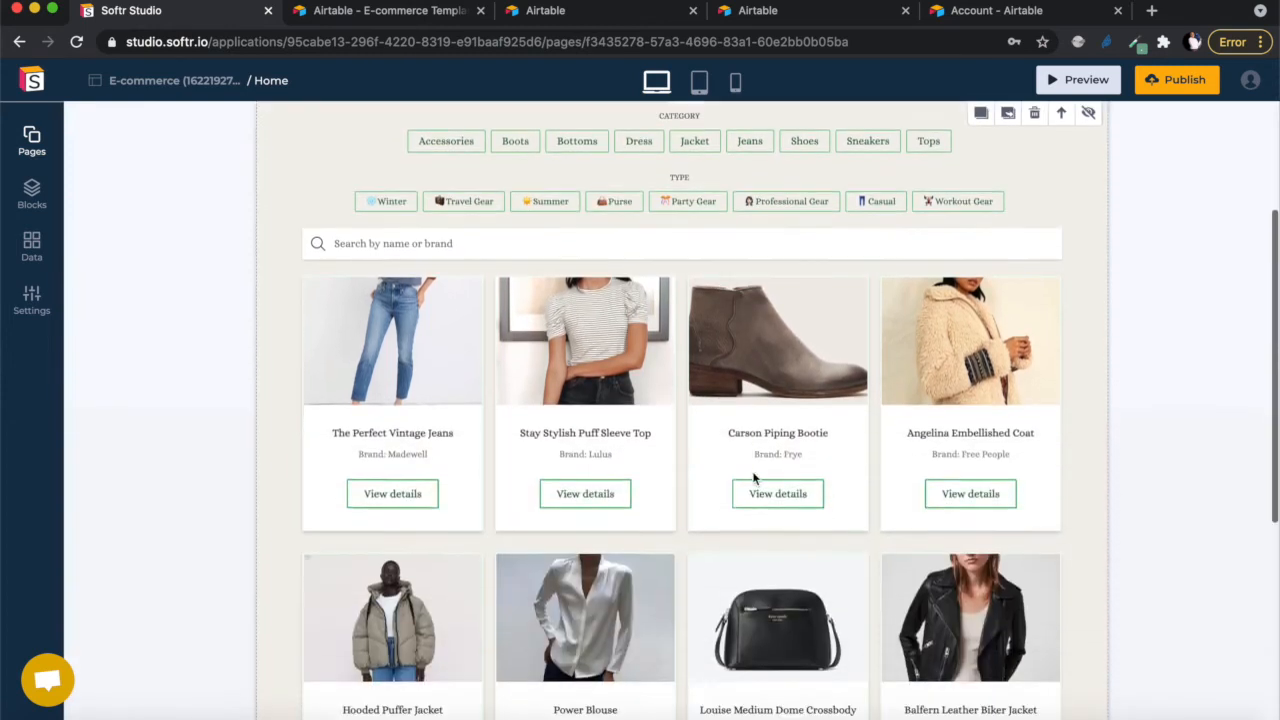
{"action": "scroll", "coordinate": [754, 478], "scroll_direction": "up", "scroll_amount": 10}
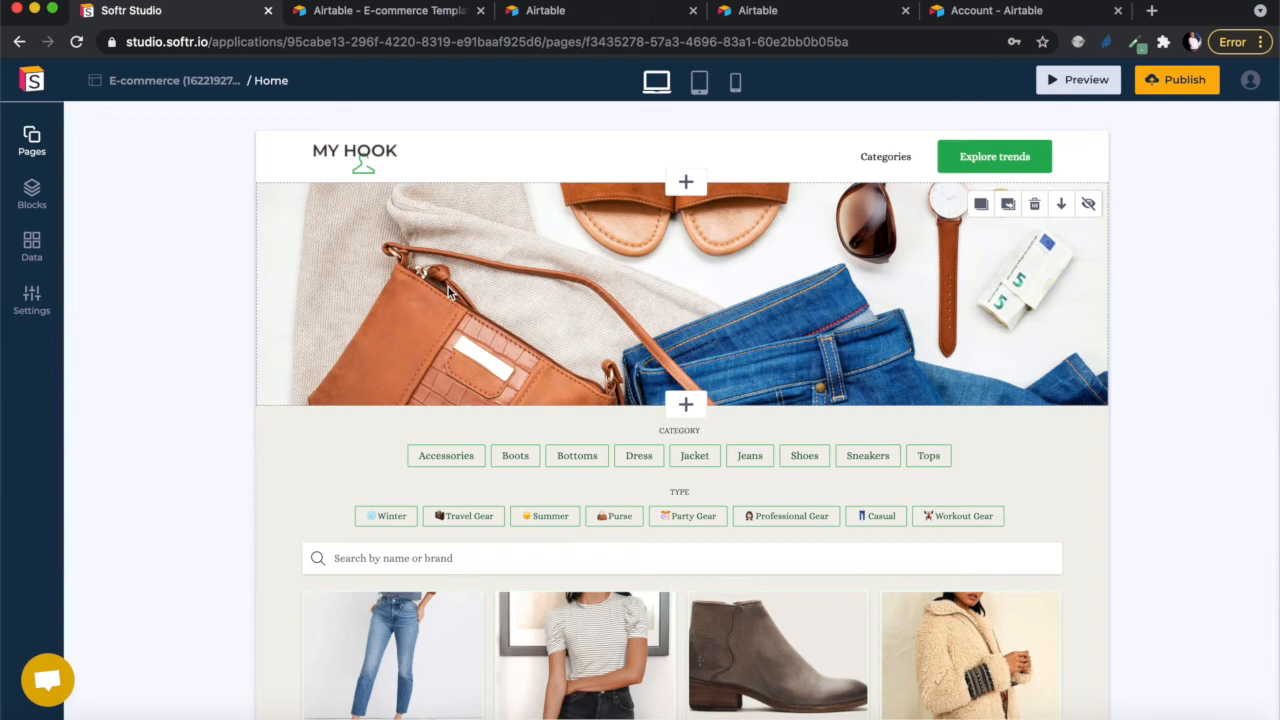
{"action": "scroll", "coordinate": [536, 343], "scroll_direction": "down", "scroll_amount": 1}
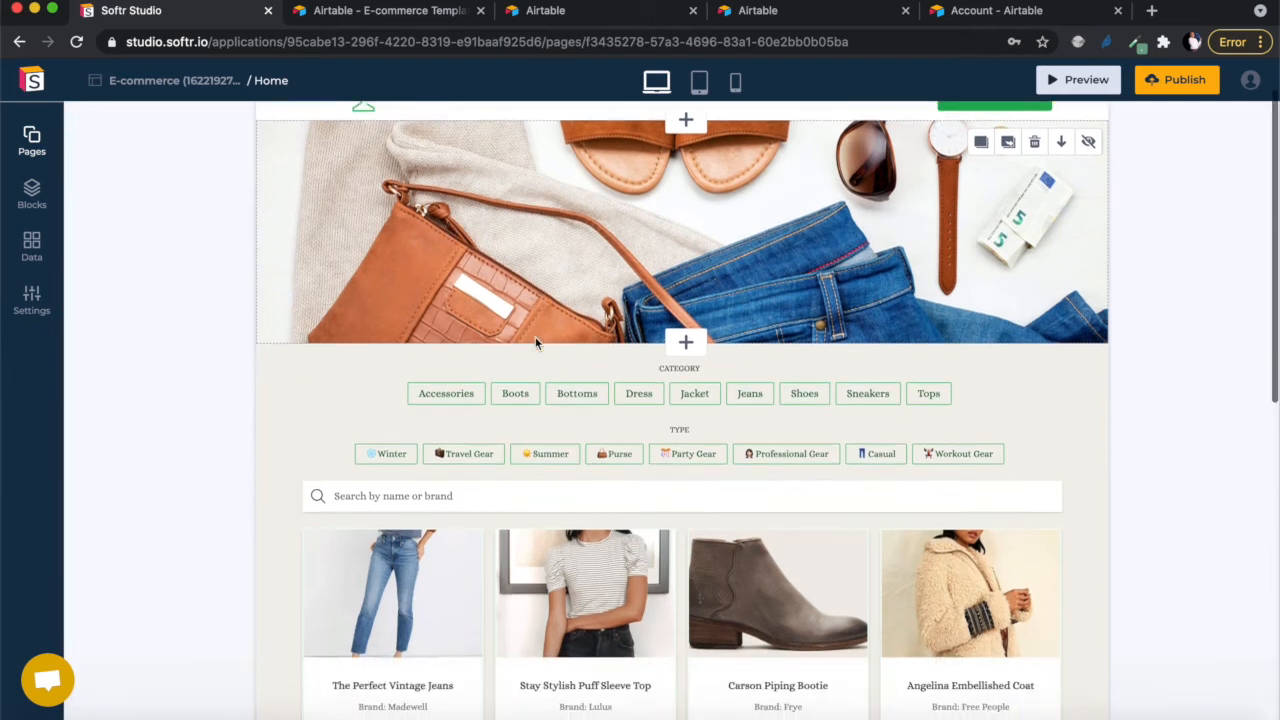
{"action": "scroll", "coordinate": [536, 343], "scroll_direction": "up", "scroll_amount": 1}
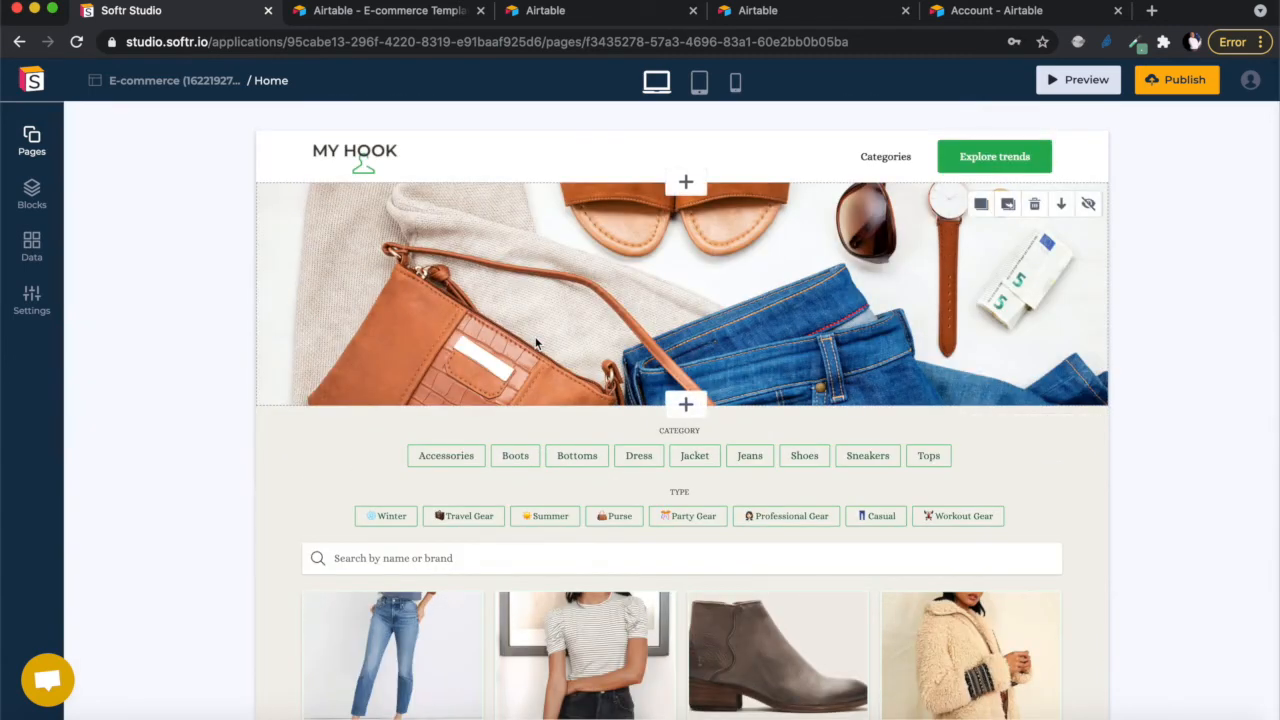
{"action": "scroll", "coordinate": [536, 343], "scroll_direction": "down", "scroll_amount": 5}
{"action": "scroll", "coordinate": [536, 343], "scroll_direction": "up", "scroll_amount": 5}
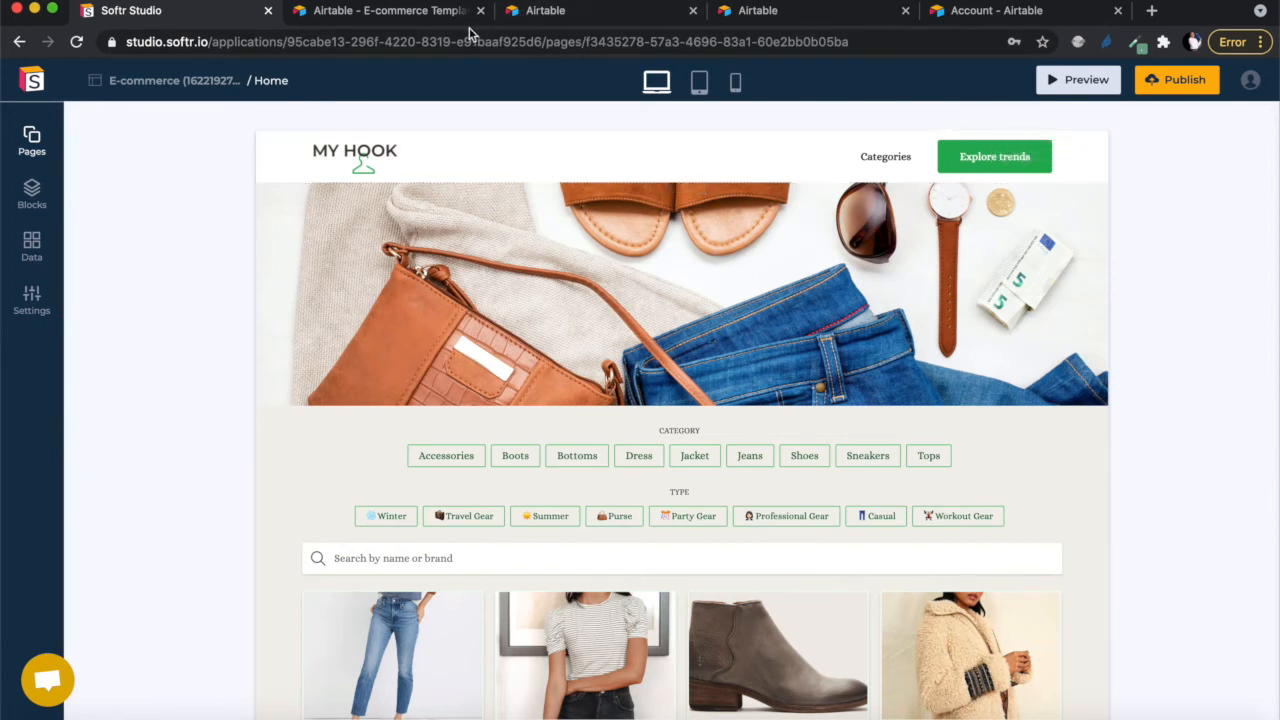
- Open the E-commerce Template base and browse its Clothing Closet Gallery of product cards
{"action": "left_click", "coordinate": [563, 11]}
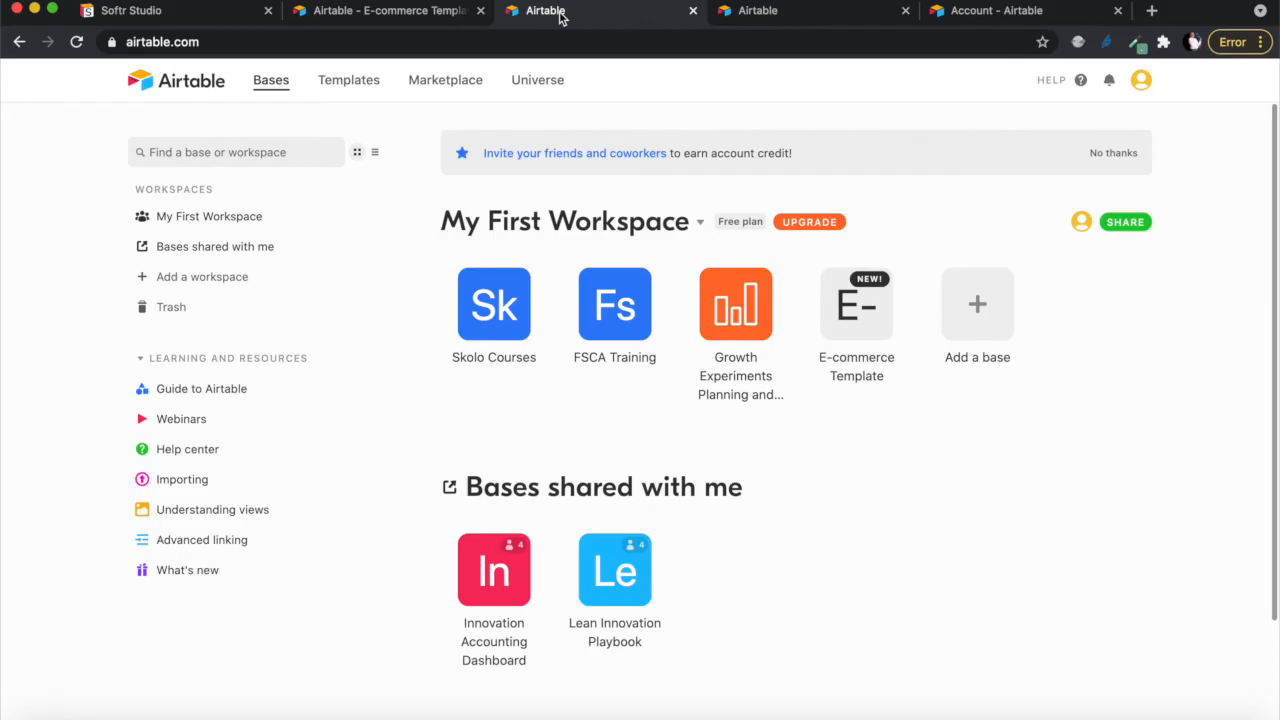
{"action": "left_click", "coordinate": [856, 310]}
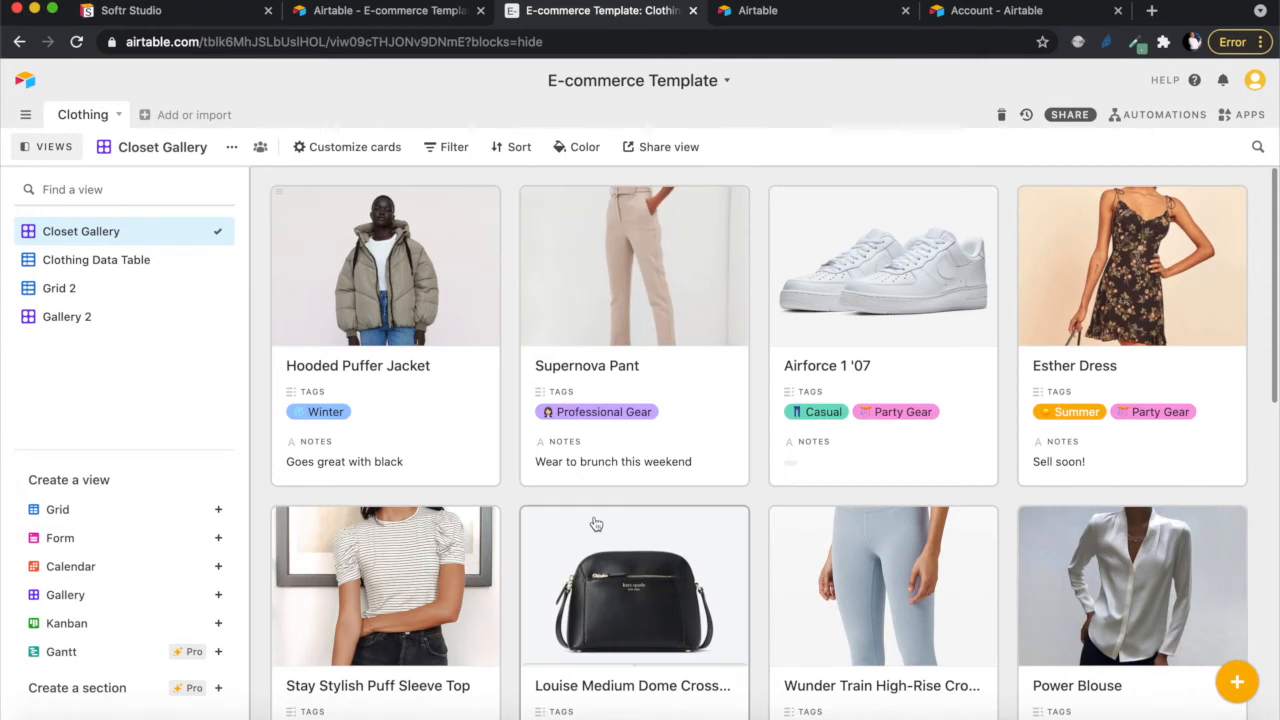
{"action": "scroll", "coordinate": [595, 523], "scroll_direction": "down", "scroll_amount": 3}
{"action": "scroll", "coordinate": [595, 523], "scroll_direction": "down", "scroll_amount": 2}
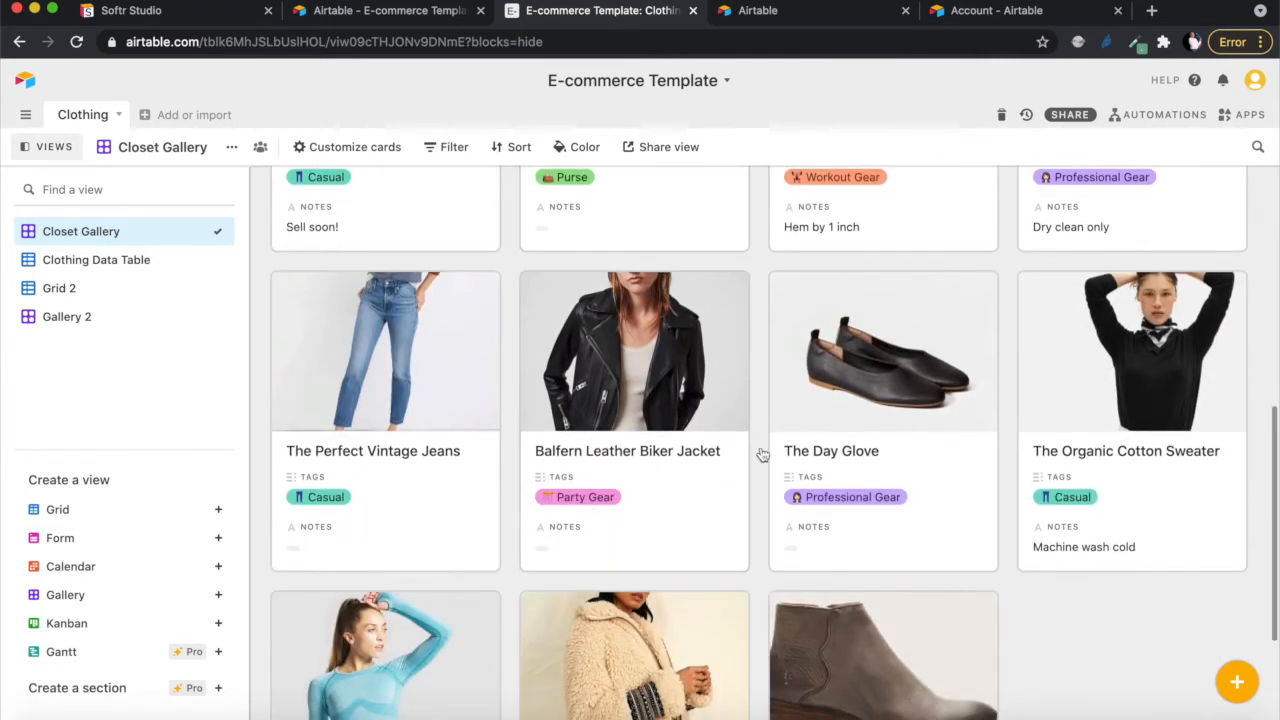
{"action": "scroll", "coordinate": [1112, 527], "scroll_direction": "down", "scroll_amount": 2}
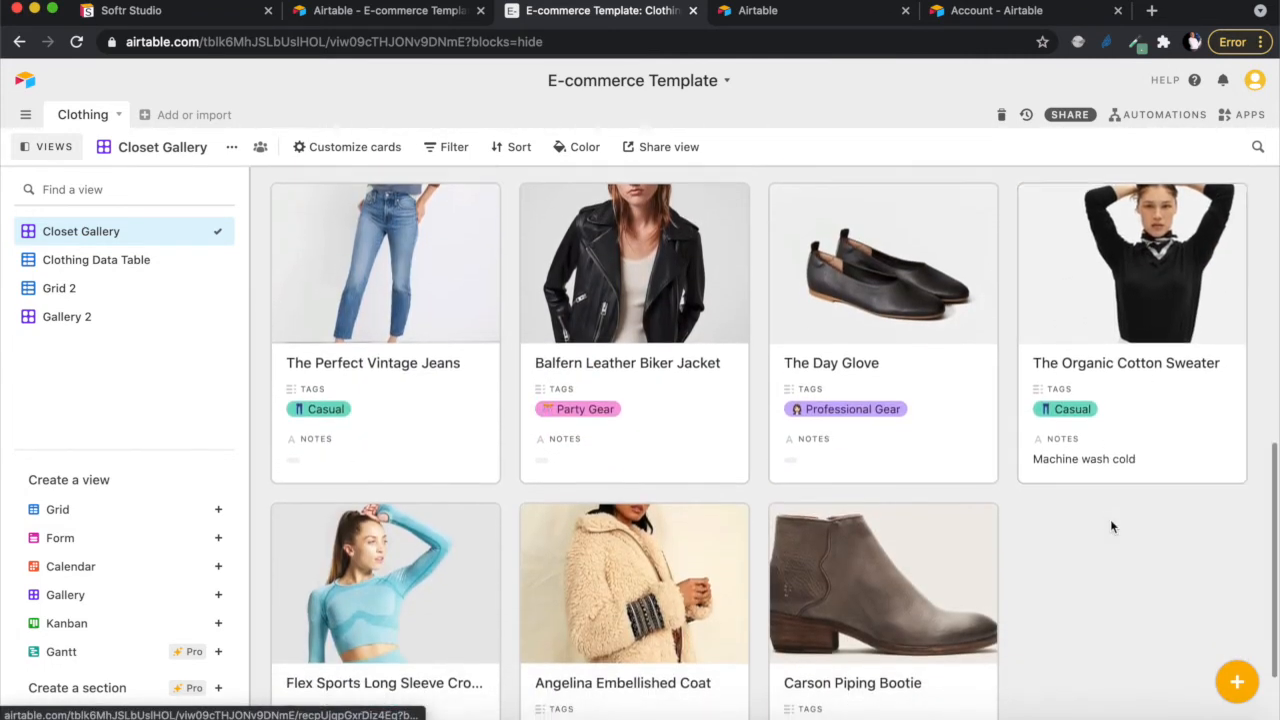
{"action": "scroll", "coordinate": [448, 320], "scroll_direction": "up", "scroll_amount": 10}
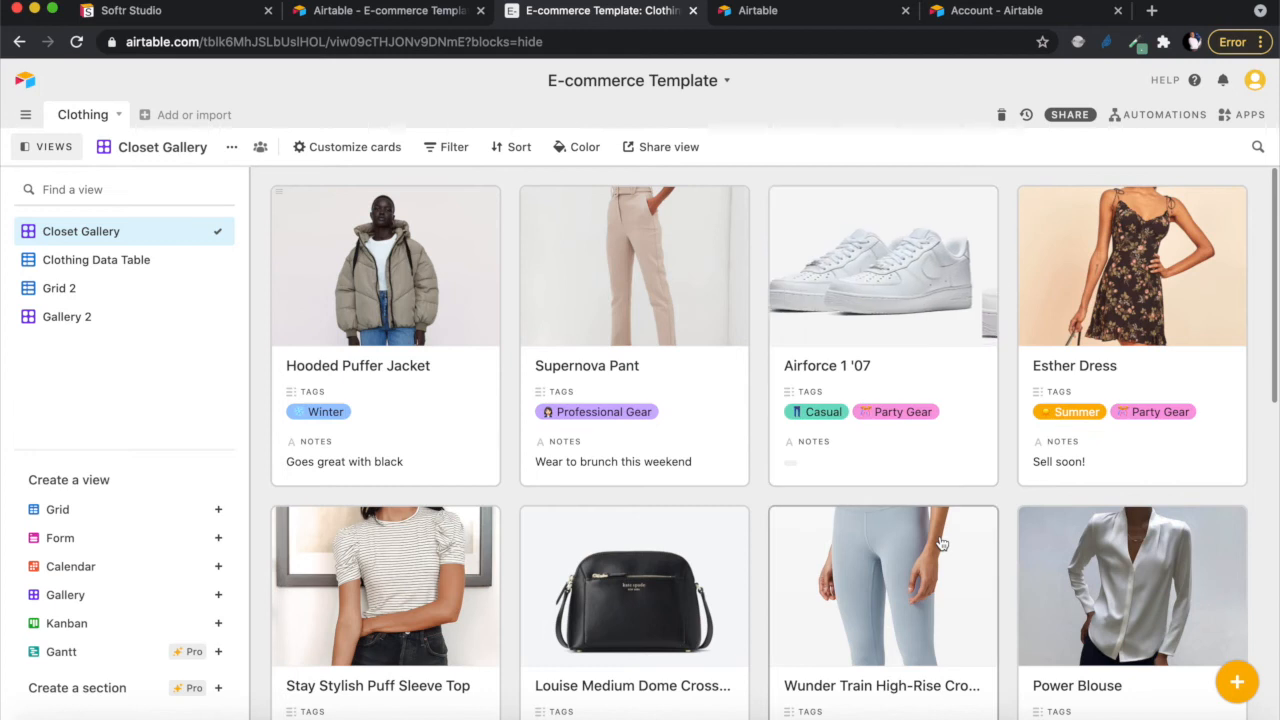
{"action": "scroll", "coordinate": [940, 540], "scroll_direction": "down", "scroll_amount": 1}
{"action": "scroll", "coordinate": [940, 540], "scroll_direction": "up", "scroll_amount": 1}
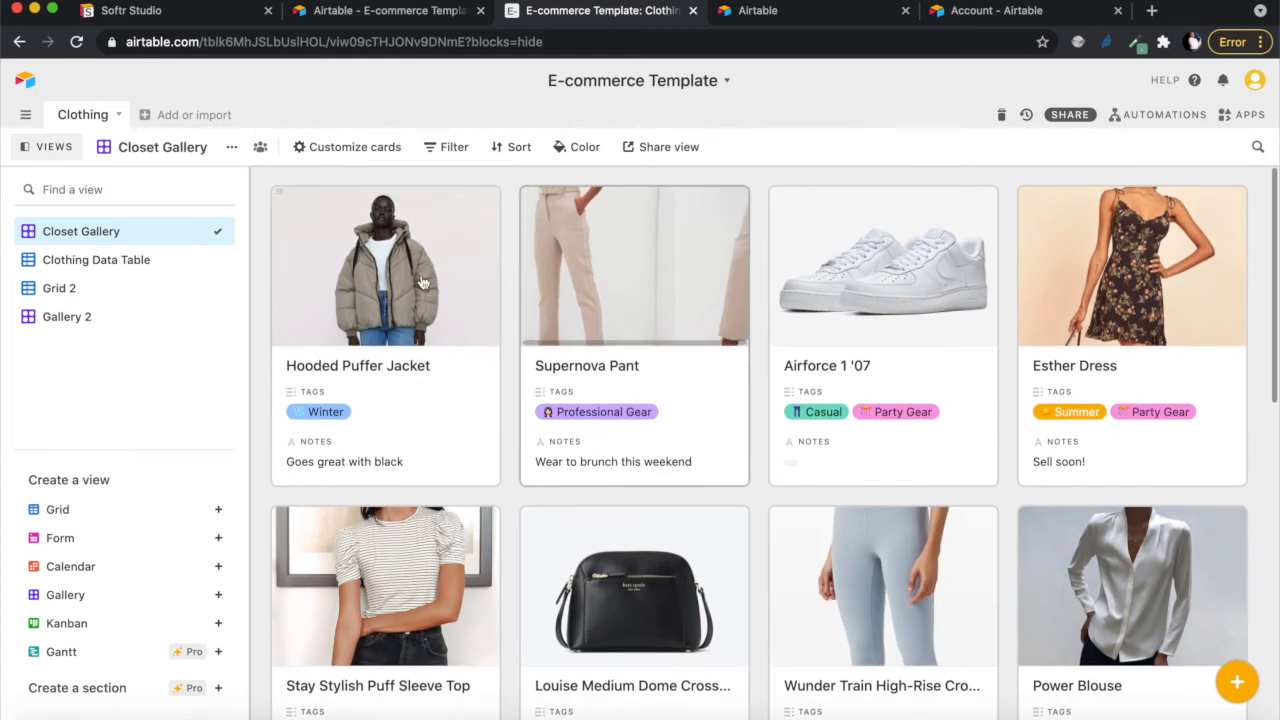
- Replace the Hooded Puffer Jacket's Product Name with 'Jacket Black' and close the record
{"action": "left_click", "coordinate": [386, 272]}
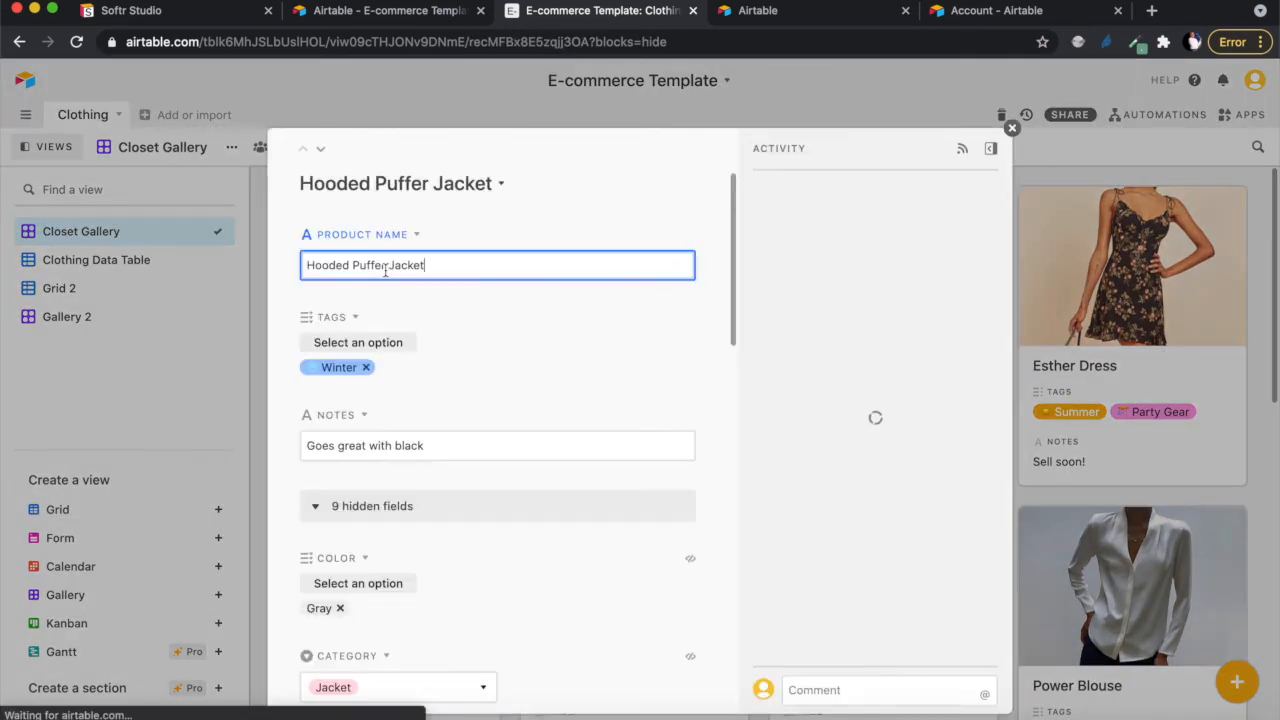
{"action": "scroll", "coordinate": [417, 380], "scroll_direction": "down", "scroll_amount": 1}
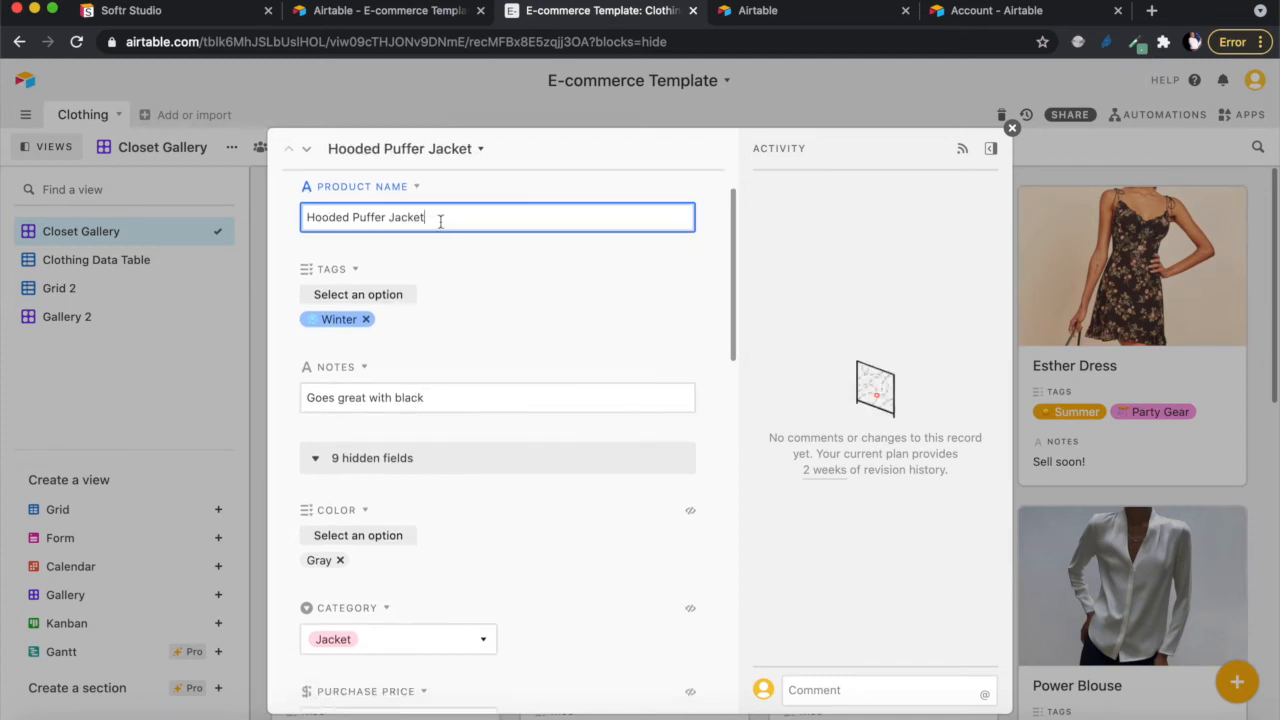
{"action": "left_click_drag", "start_coordinate": [440, 221], "coordinate": [219, 223]}
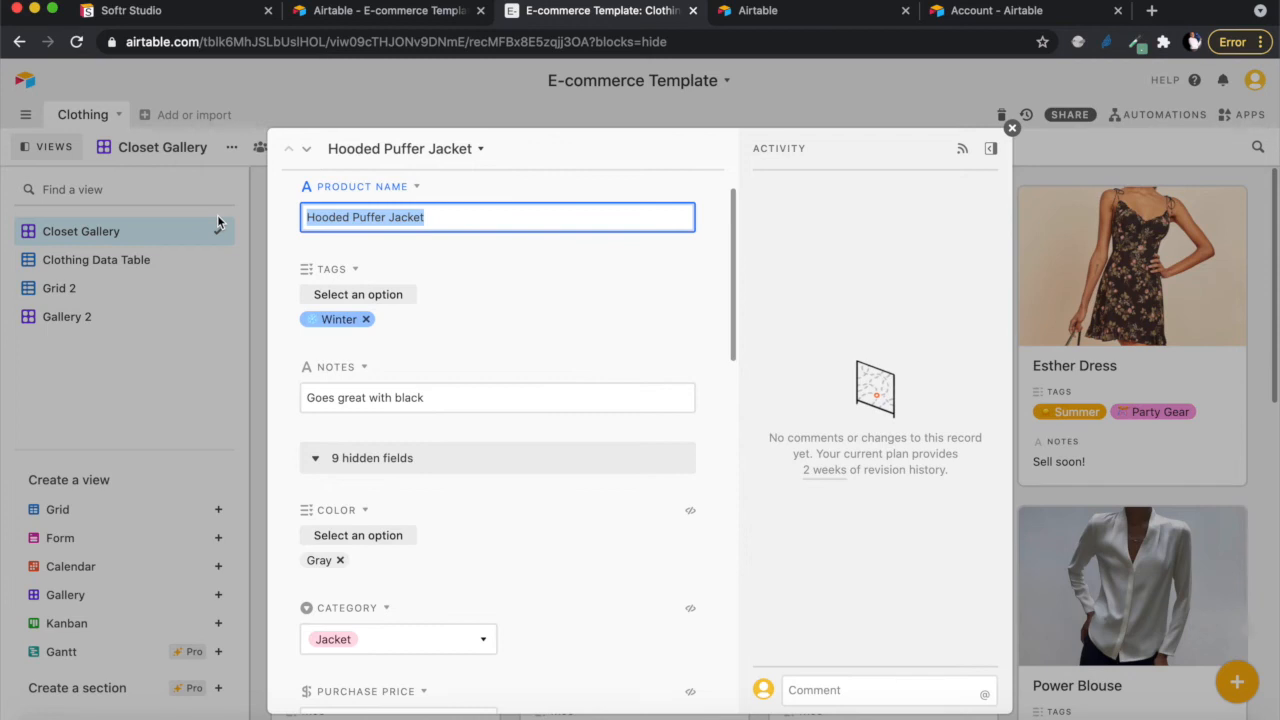
{"action": "type", "text": "Jacket Bla"}
{"action": "key", "text": "BackSpace"}
{"action": "key", "text": "BackSpace"}
{"action": "key", "text": "BackSpace"}
{"action": "key", "text": "BackSpace"}
{"action": "type", "text": "Black"}
{"action": "scroll", "coordinate": [498, 488], "scroll_direction": "down", "scroll_amount": 2}
{"action": "scroll", "coordinate": [498, 488], "scroll_direction": "down", "scroll_amount": 3}
{"action": "scroll", "coordinate": [498, 488], "scroll_direction": "up", "scroll_amount": 2}
{"action": "scroll", "coordinate": [516, 548], "scroll_direction": "down", "scroll_amount": 10}
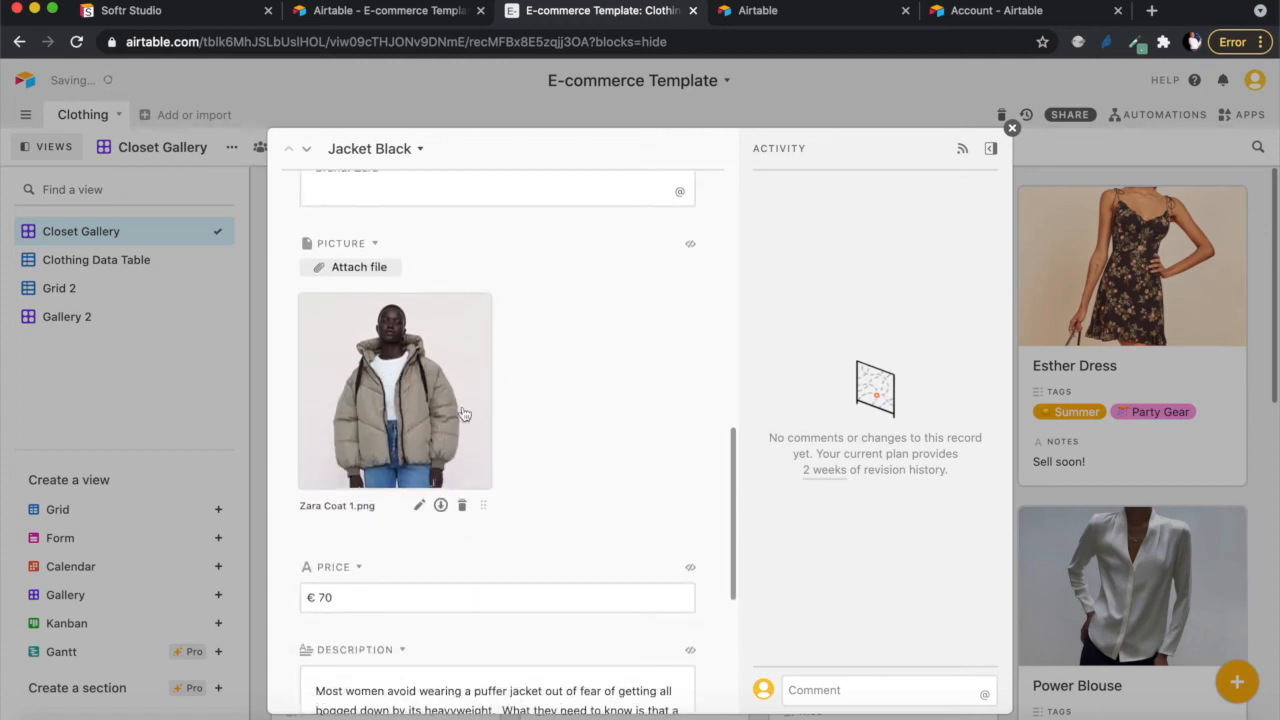
{"action": "scroll", "coordinate": [580, 486], "scroll_direction": "down", "scroll_amount": 5}
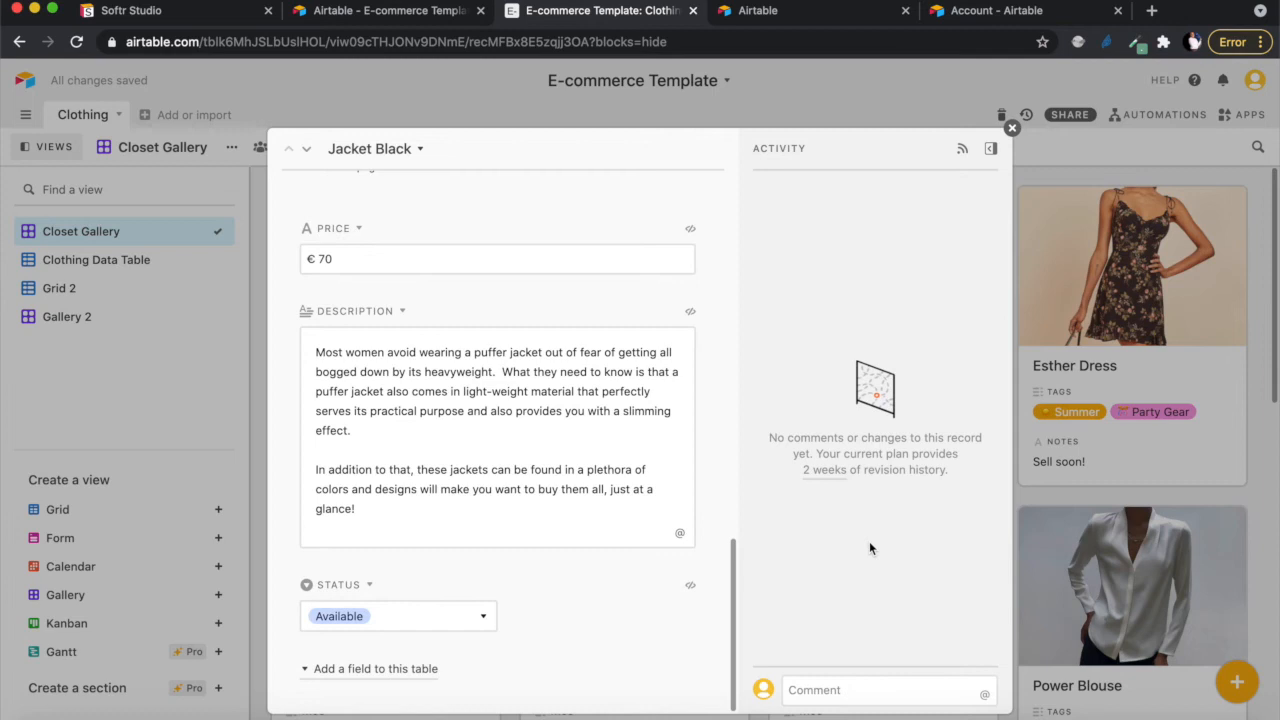
{"action": "left_click", "coordinate": [1012, 128]}
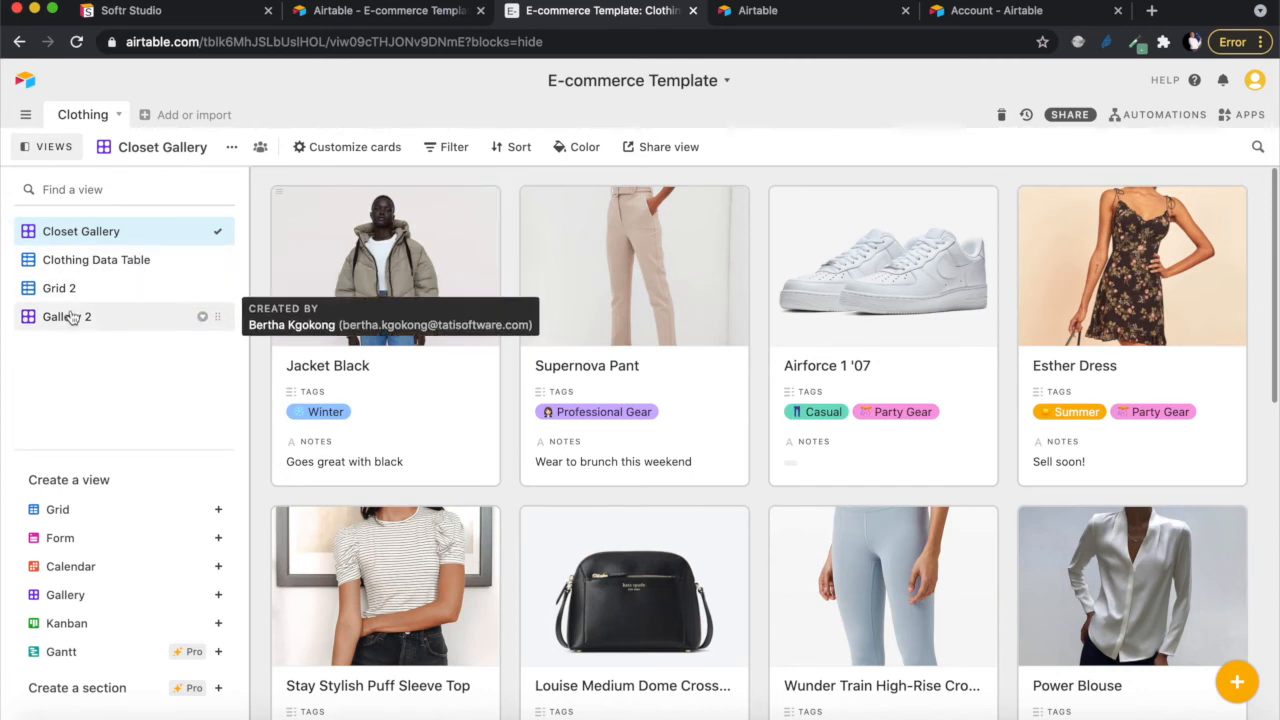
- Delete the Carson Piping Bootie, Angelina Embellished Coat and Flex Sports records
{"action": "scroll", "coordinate": [880, 465], "scroll_direction": "down", "scroll_amount": 10}
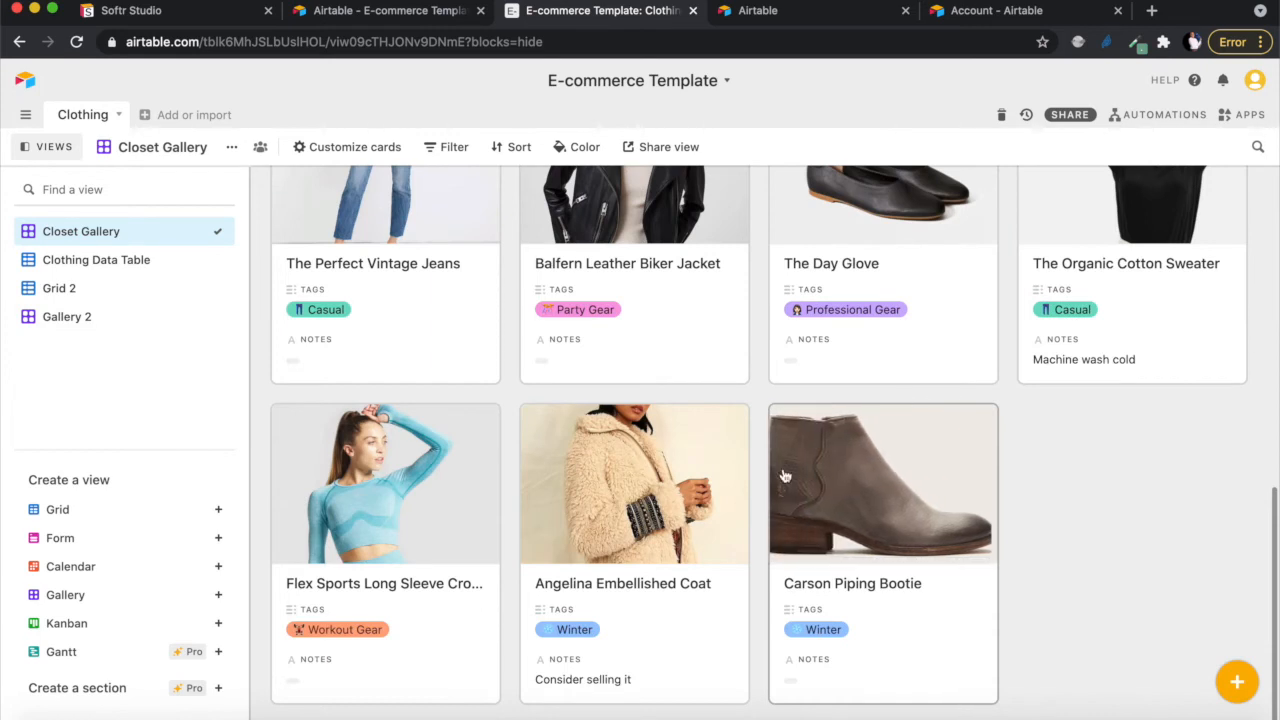
{"action": "right_click", "coordinate": [898, 490]}
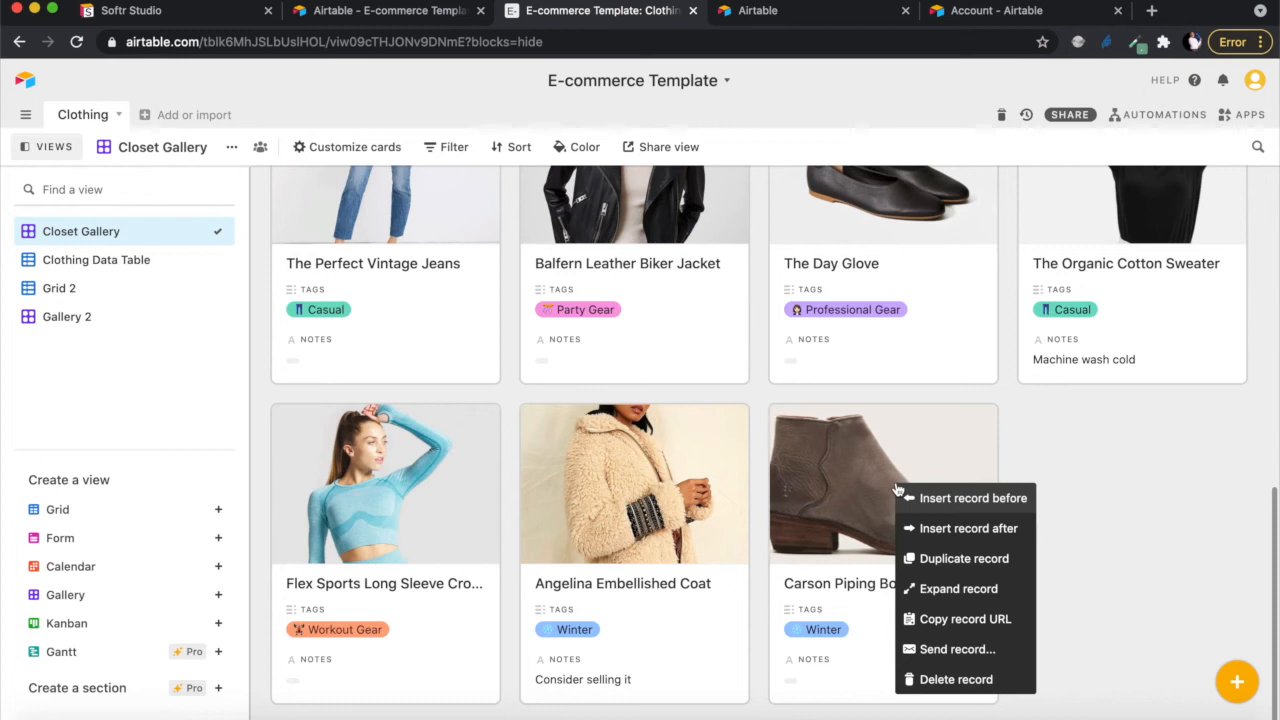
{"action": "left_click", "coordinate": [956, 681]}
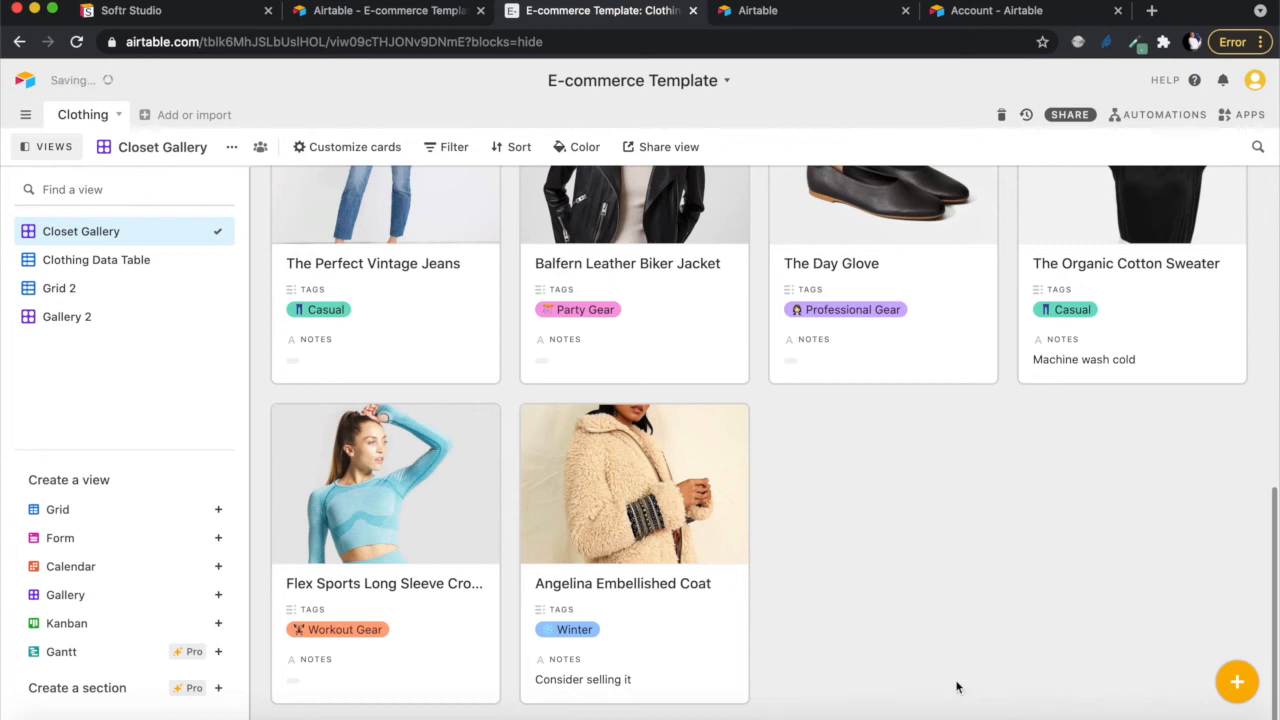
{"action": "right_click", "coordinate": [655, 503]}
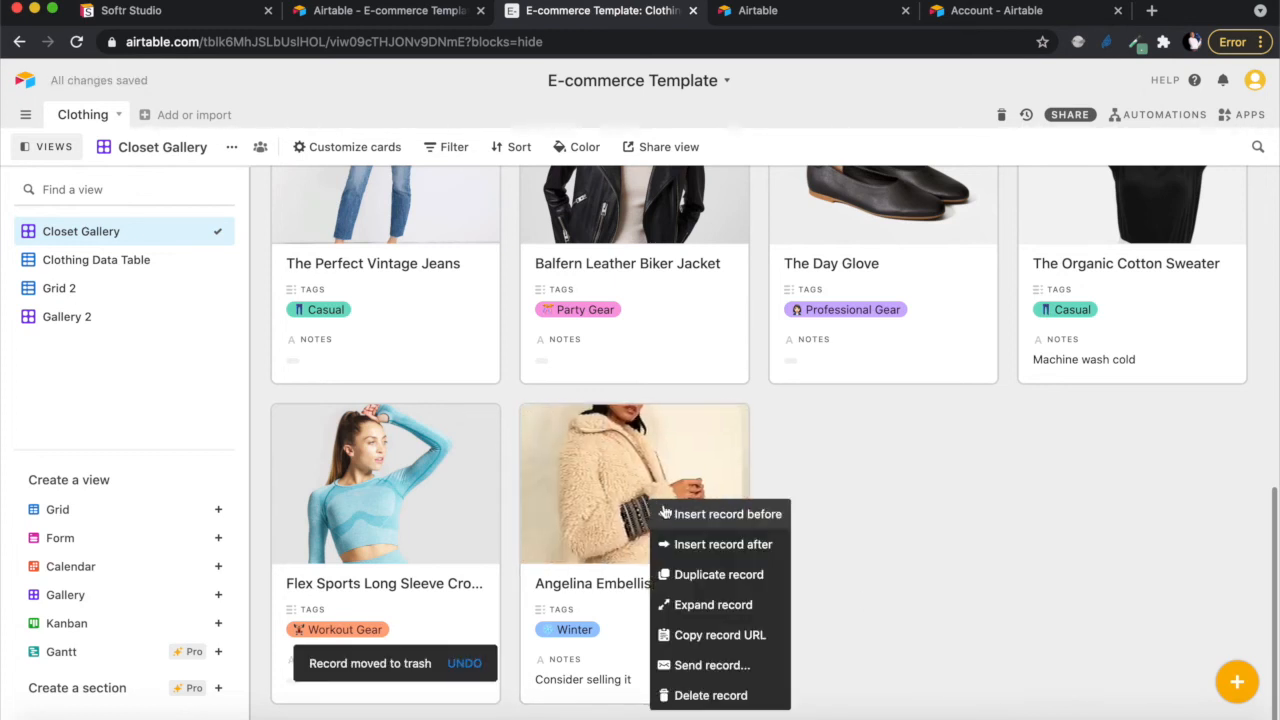
{"action": "left_click", "coordinate": [732, 696]}
{"action": "right_click", "coordinate": [390, 465]}
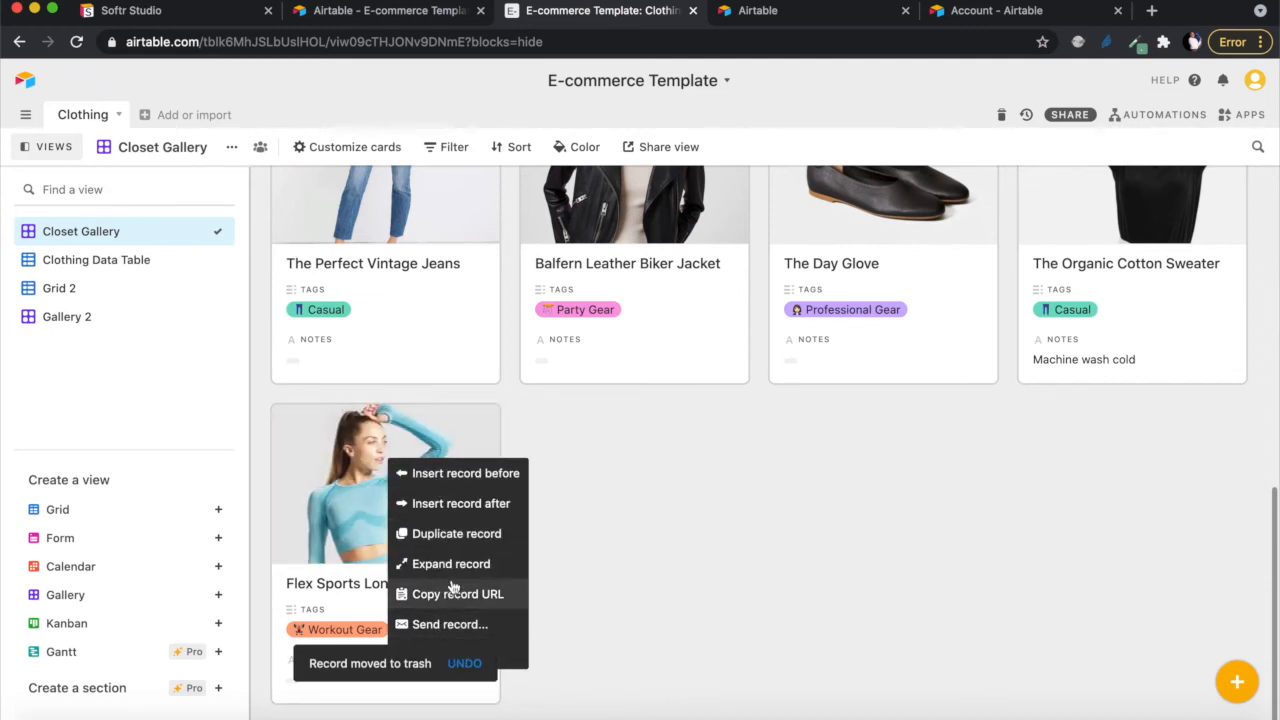
{"action": "left_click", "coordinate": [681, 576]}
{"action": "right_click", "coordinate": [443, 483]}
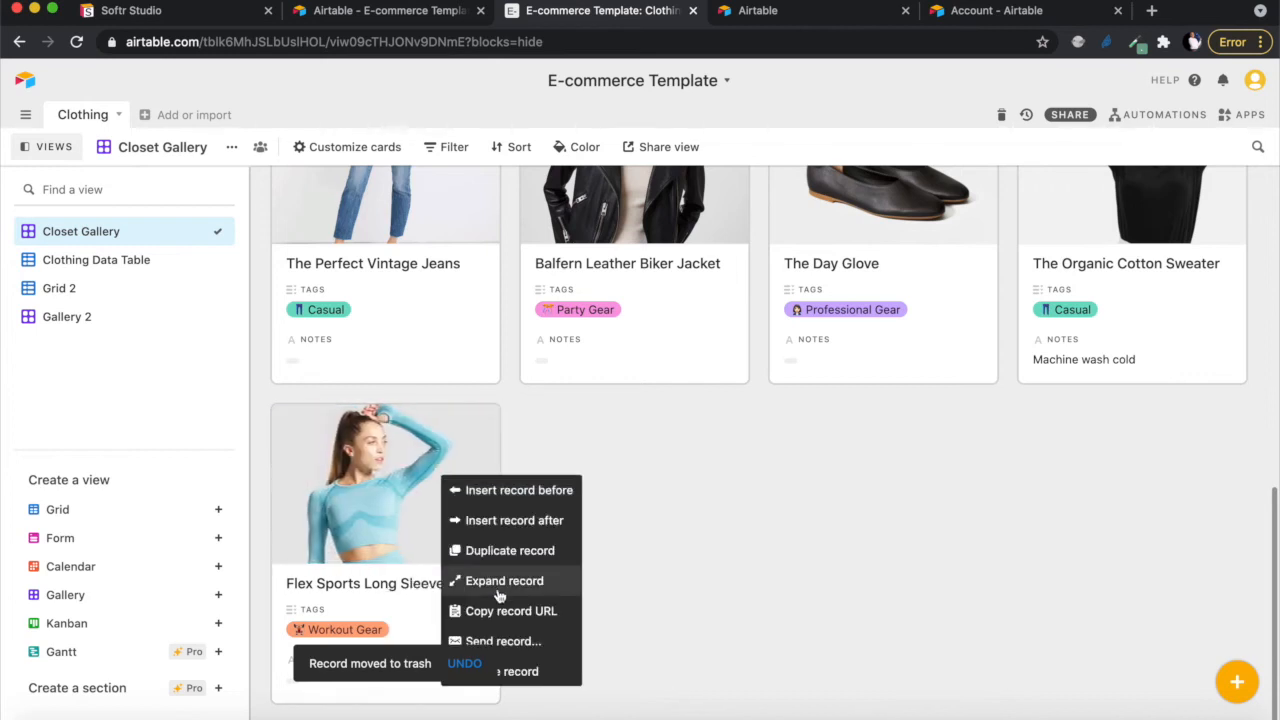
{"action": "left_click", "coordinate": [508, 670]}
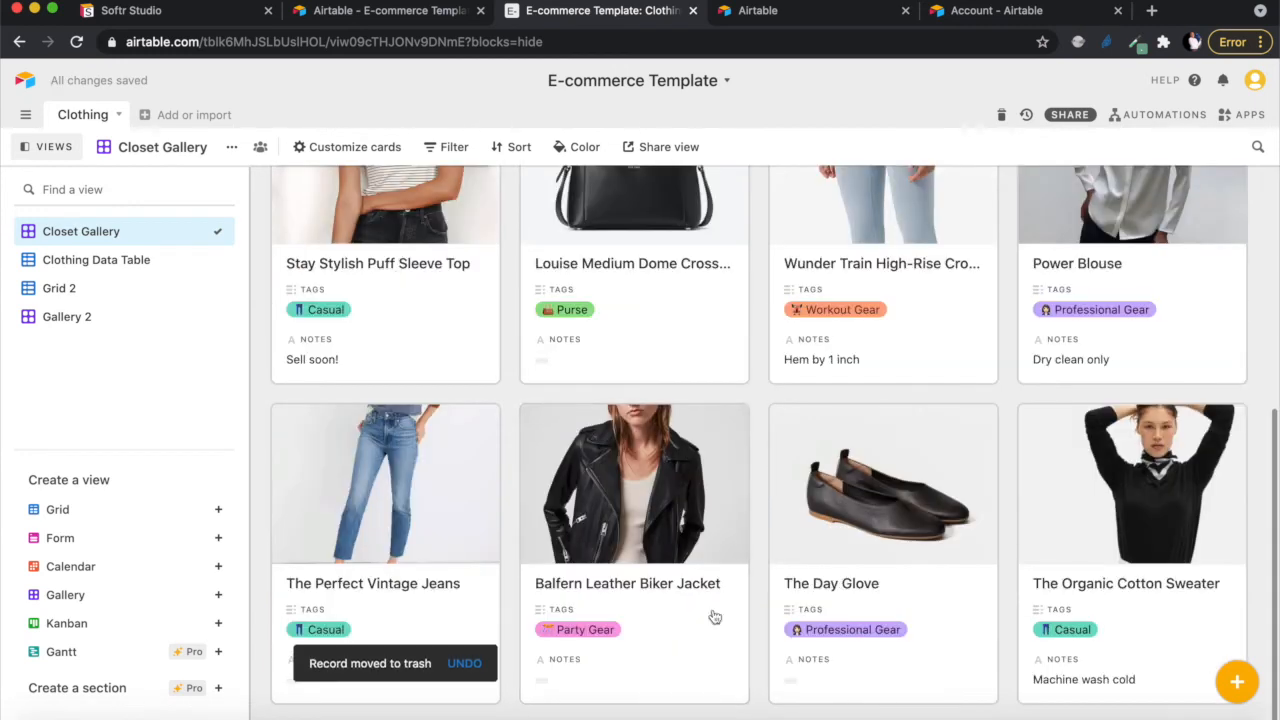
- Expand The Organic Cotton Sweater record to review it, then close it
{"action": "left_click", "coordinate": [1123, 530]}
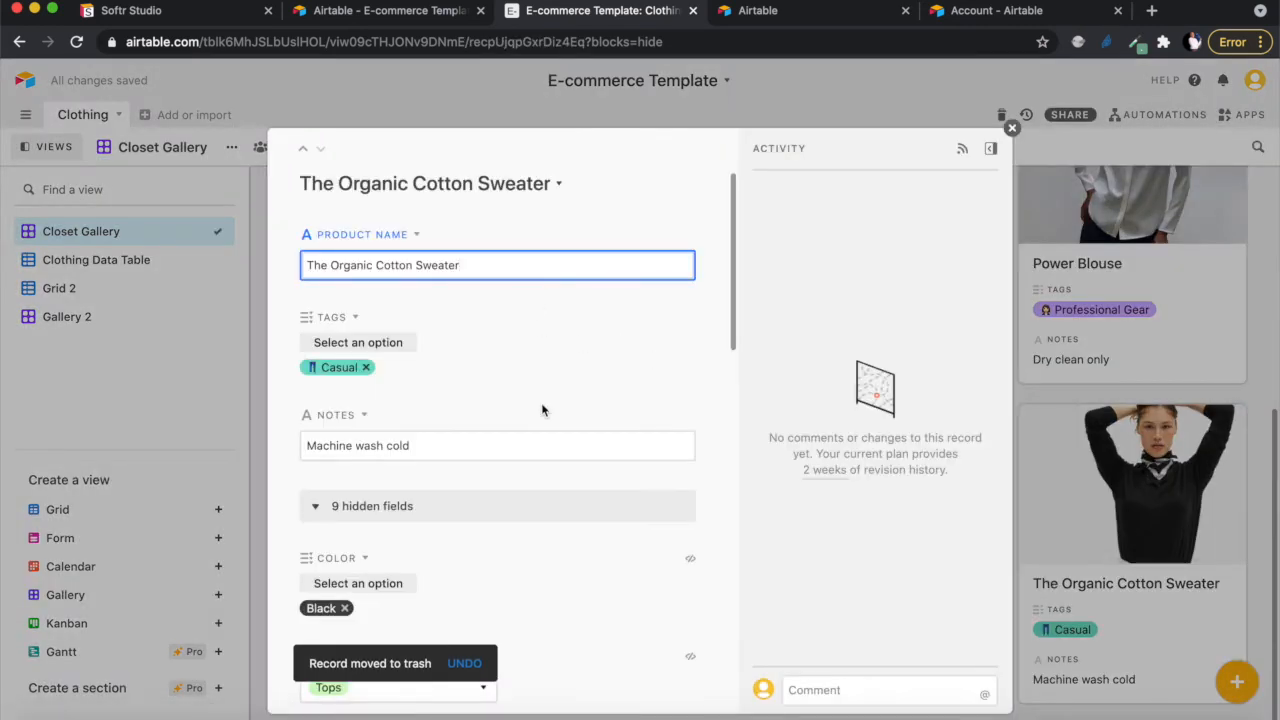
{"action": "scroll", "coordinate": [543, 409], "scroll_direction": "down", "scroll_amount": 5}
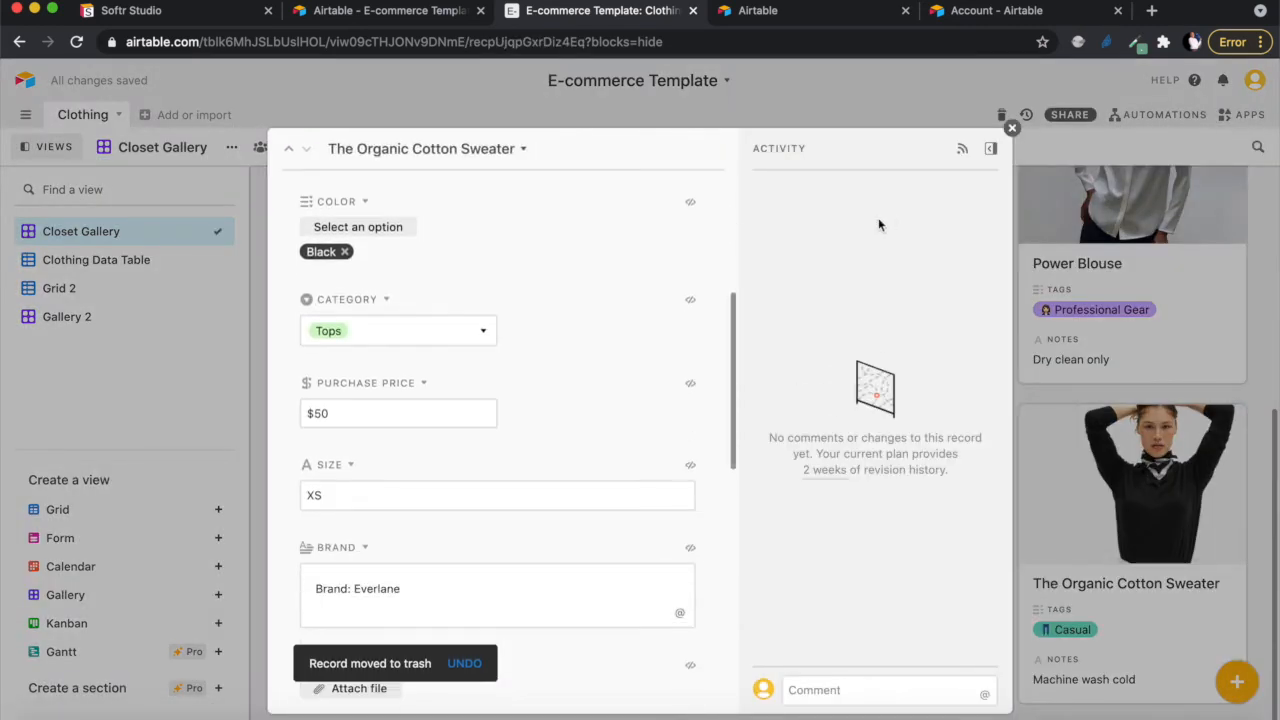
{"action": "left_click", "coordinate": [1012, 128]}
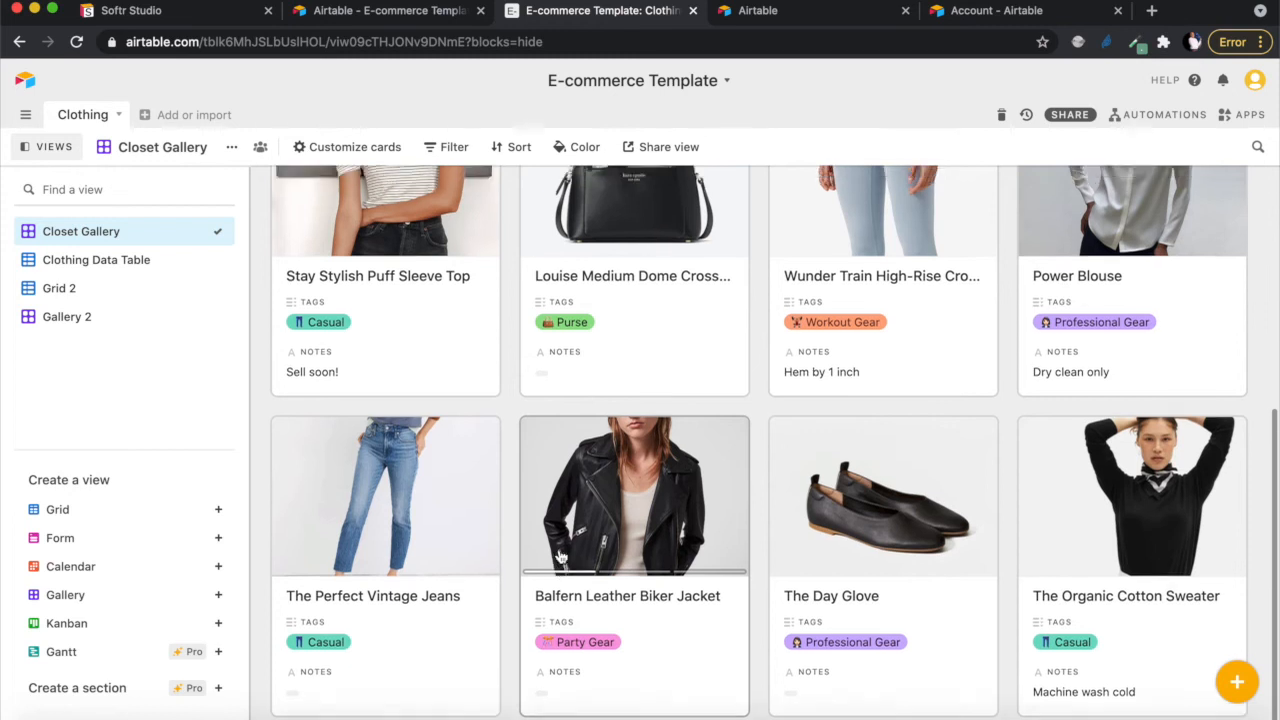
{"action": "scroll", "coordinate": [560, 556], "scroll_direction": "up", "scroll_amount": 5}
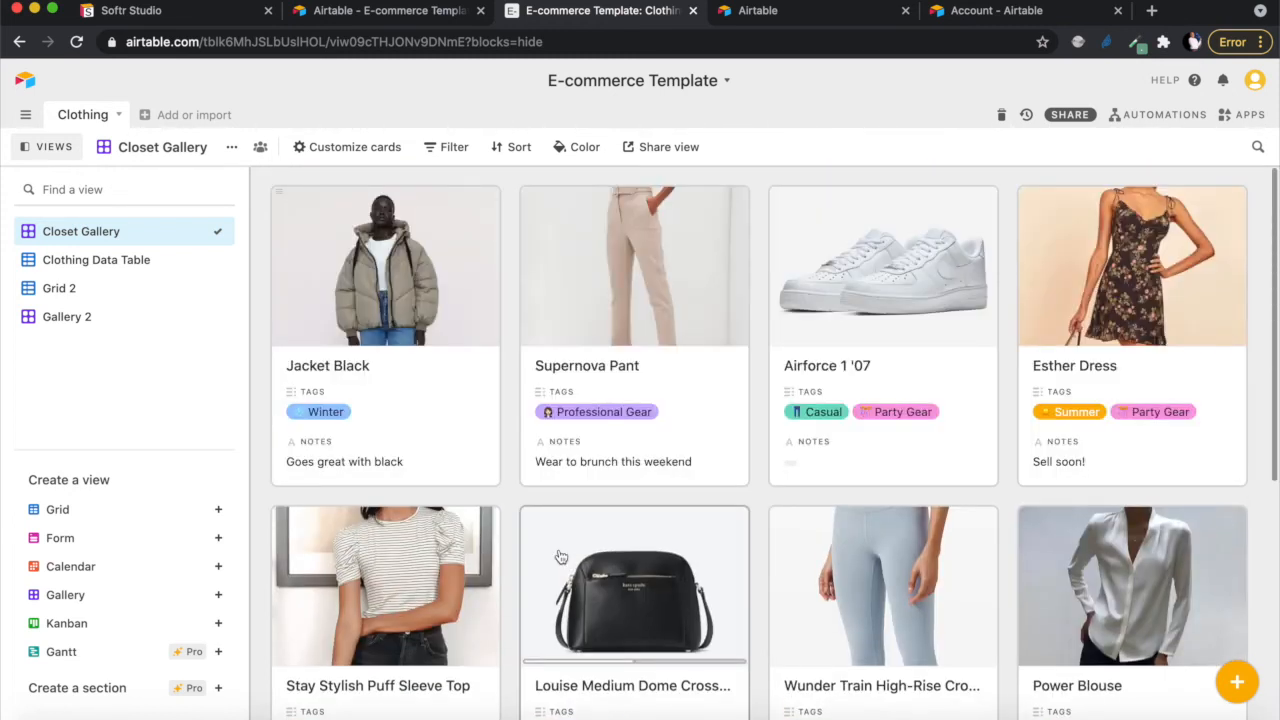
{"action": "scroll", "coordinate": [561, 557], "scroll_direction": "down", "scroll_amount": 4}
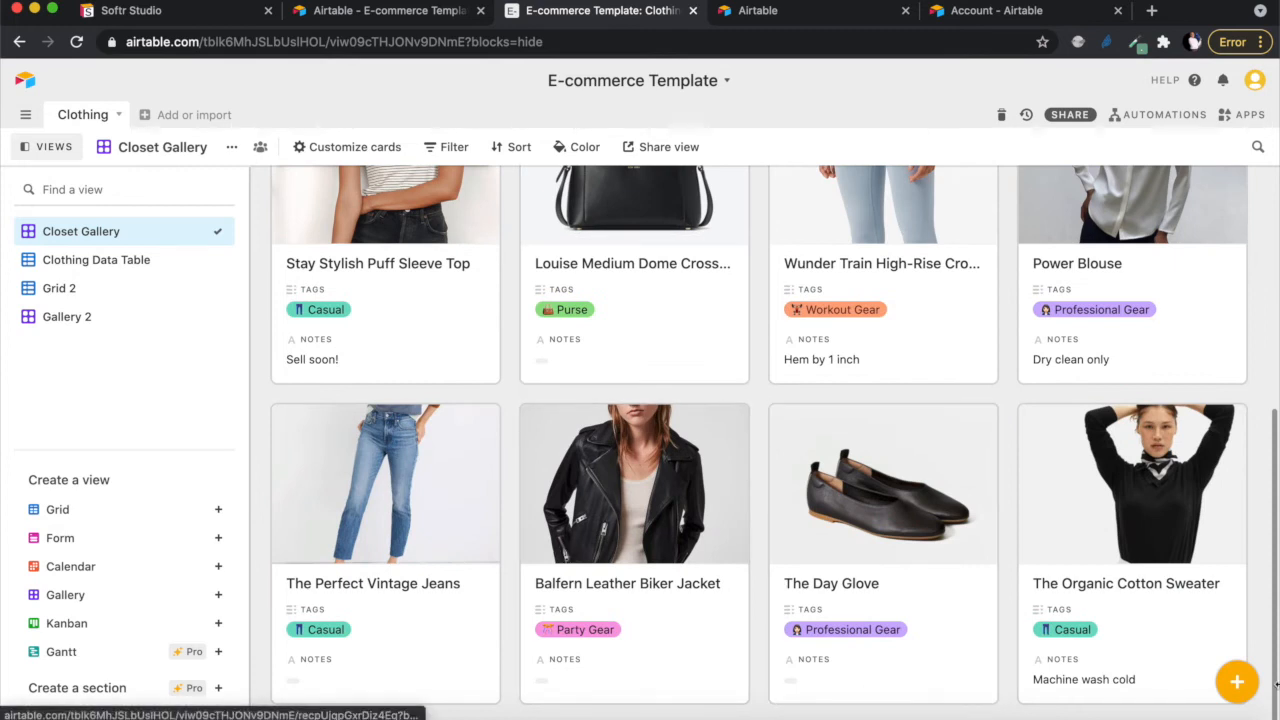
- Add a new product record named 'Shoes X' tagged Casual
{"action": "left_click", "coordinate": [1237, 682]}
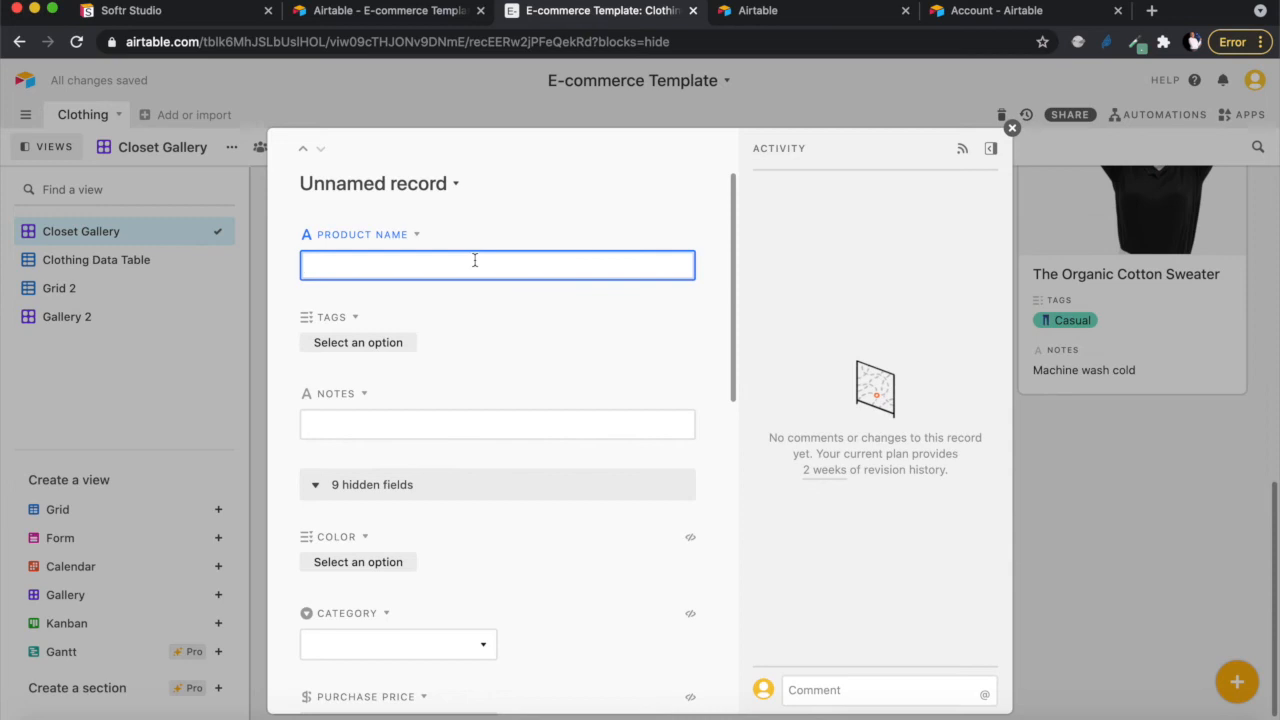
{"action": "type", "text": "Shoes X"}
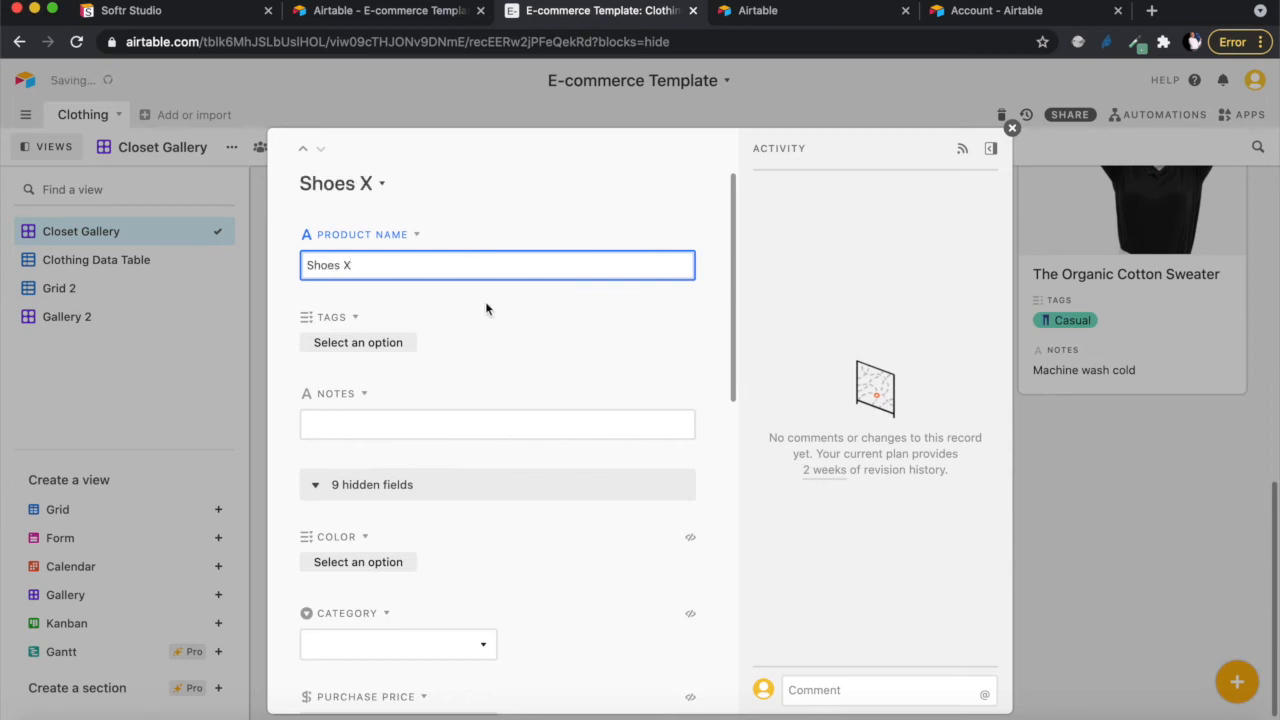
{"action": "left_click", "coordinate": [358, 342]}
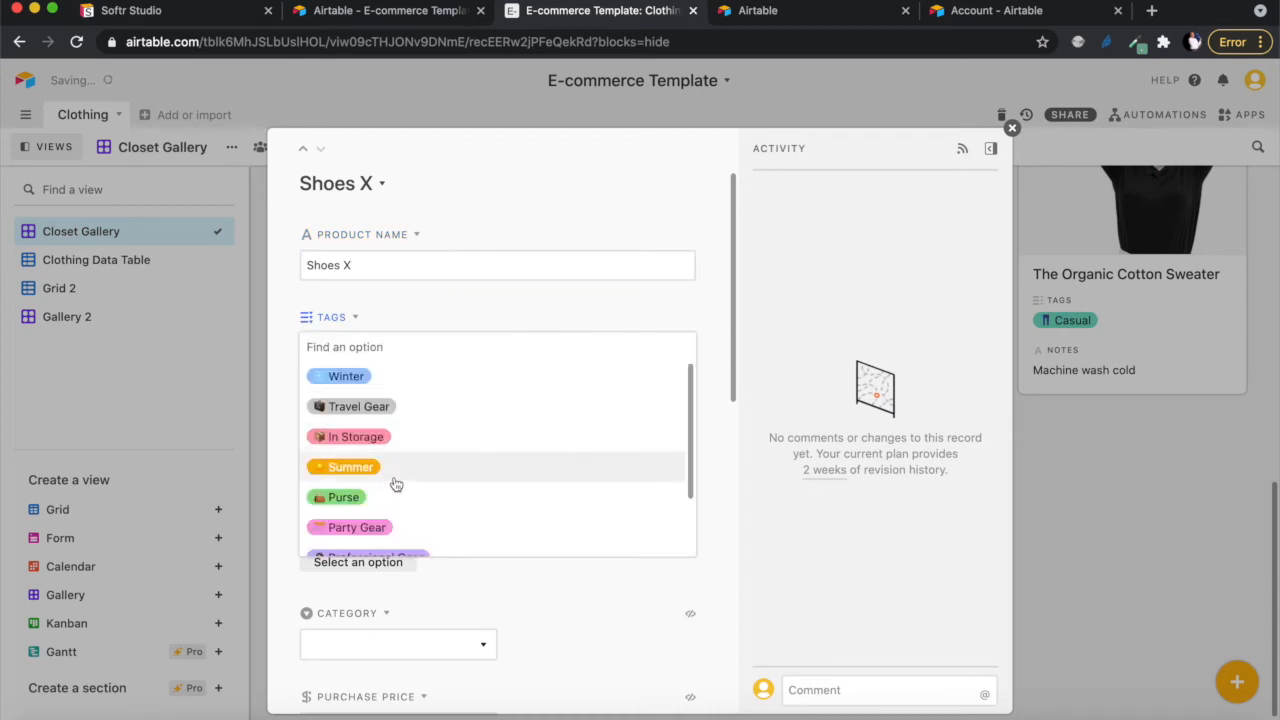
{"action": "scroll", "coordinate": [396, 484], "scroll_direction": "down", "scroll_amount": 2}
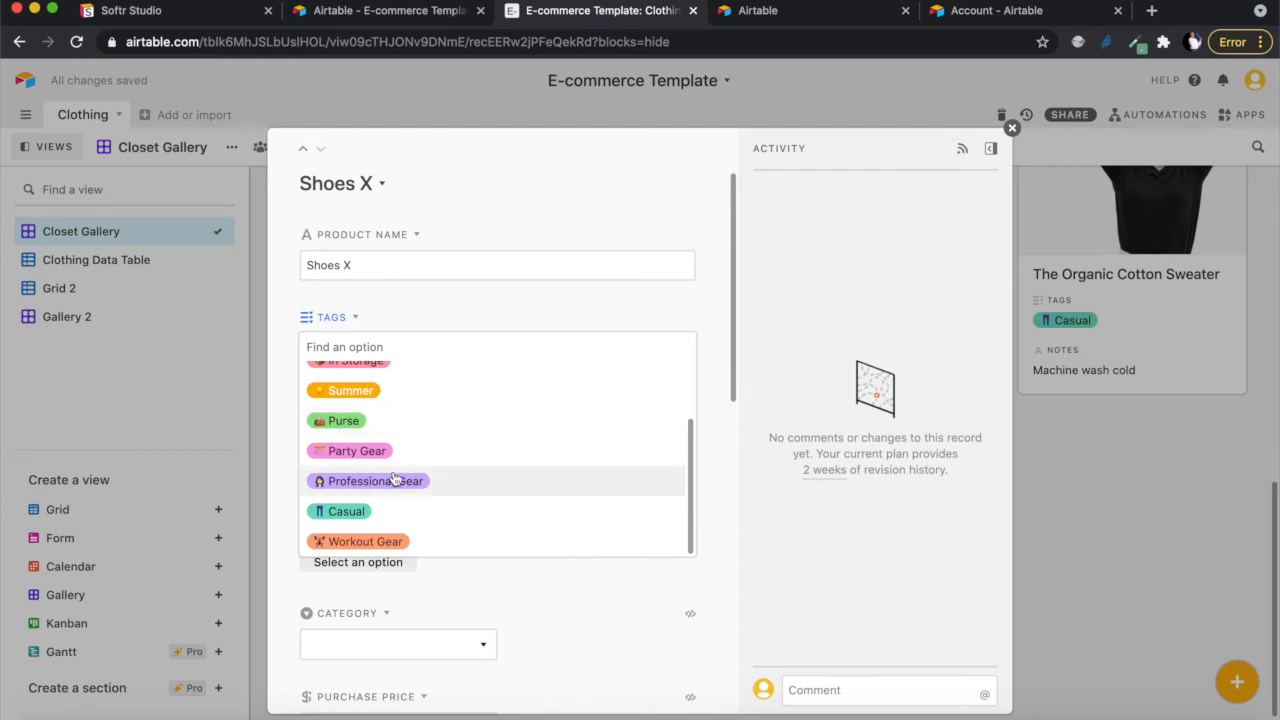
{"action": "scroll", "coordinate": [395, 480], "scroll_direction": "up", "scroll_amount": 2}
{"action": "scroll", "coordinate": [395, 480], "scroll_direction": "down", "scroll_amount": 2}
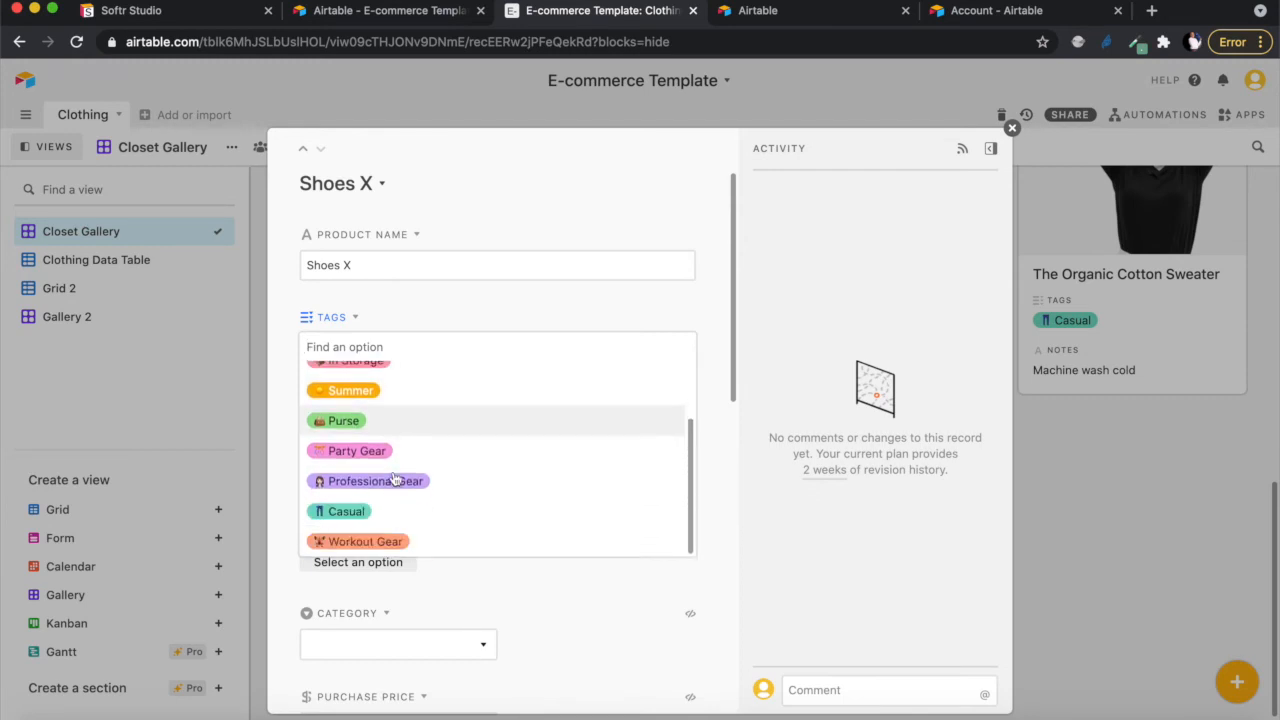
{"action": "left_click", "coordinate": [365, 512]}
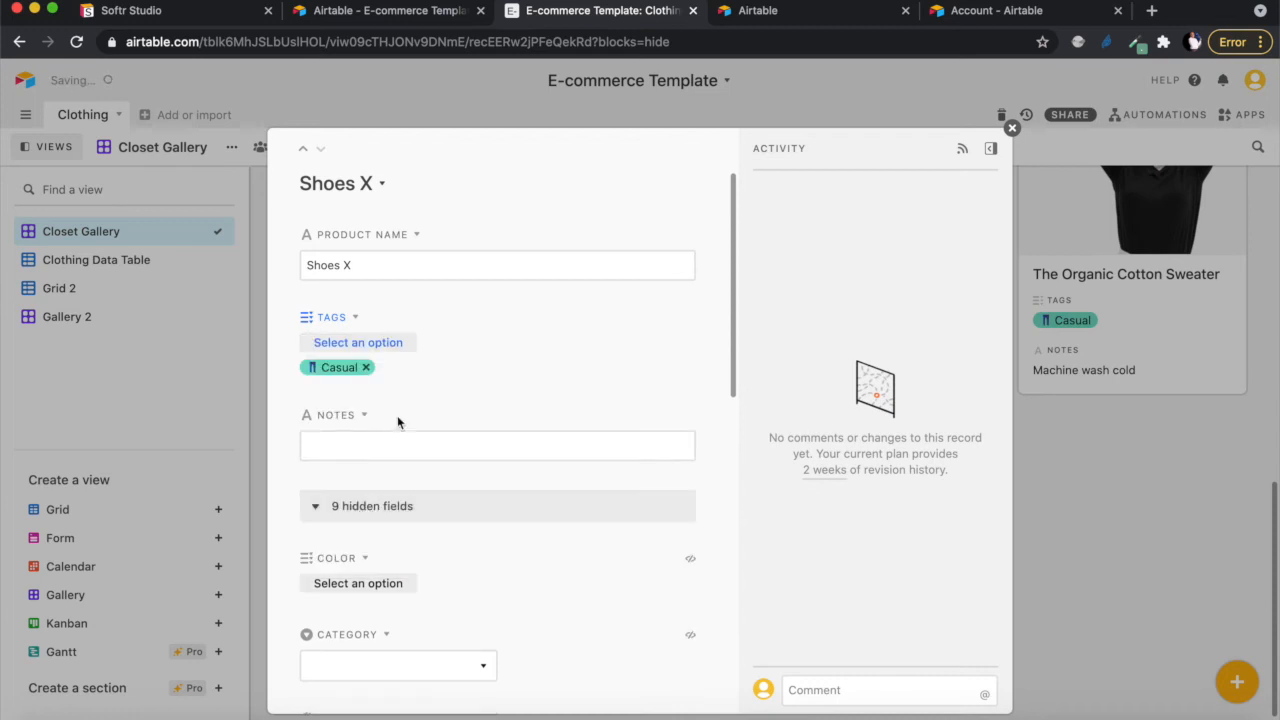
- Show the hidden fields and set the record's colour to Black
{"action": "scroll", "coordinate": [490, 568], "scroll_direction": "down", "scroll_amount": 2}
{"action": "scroll", "coordinate": [490, 568], "scroll_direction": "down", "scroll_amount": 4}
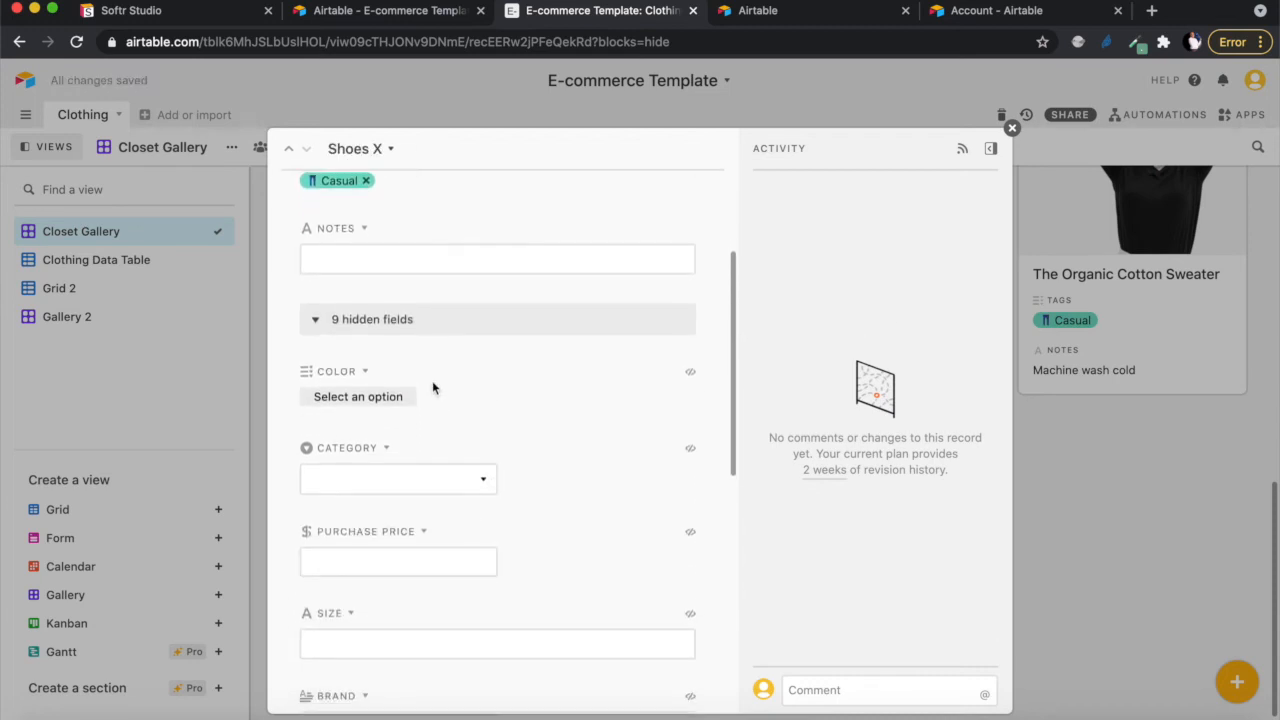
{"action": "left_click", "coordinate": [318, 321]}
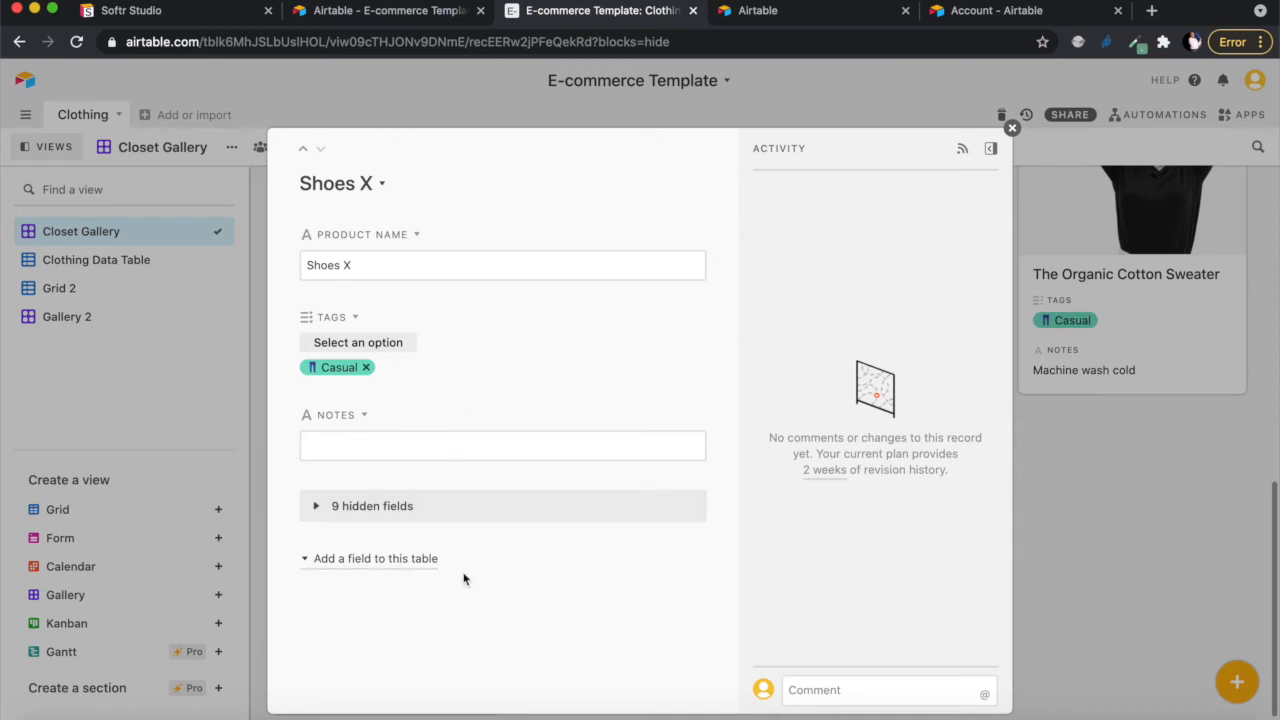
{"action": "left_click", "coordinate": [318, 512]}
{"action": "scroll", "coordinate": [437, 565], "scroll_direction": "down", "scroll_amount": 4}
{"action": "scroll", "coordinate": [437, 563], "scroll_direction": "up", "scroll_amount": 2}
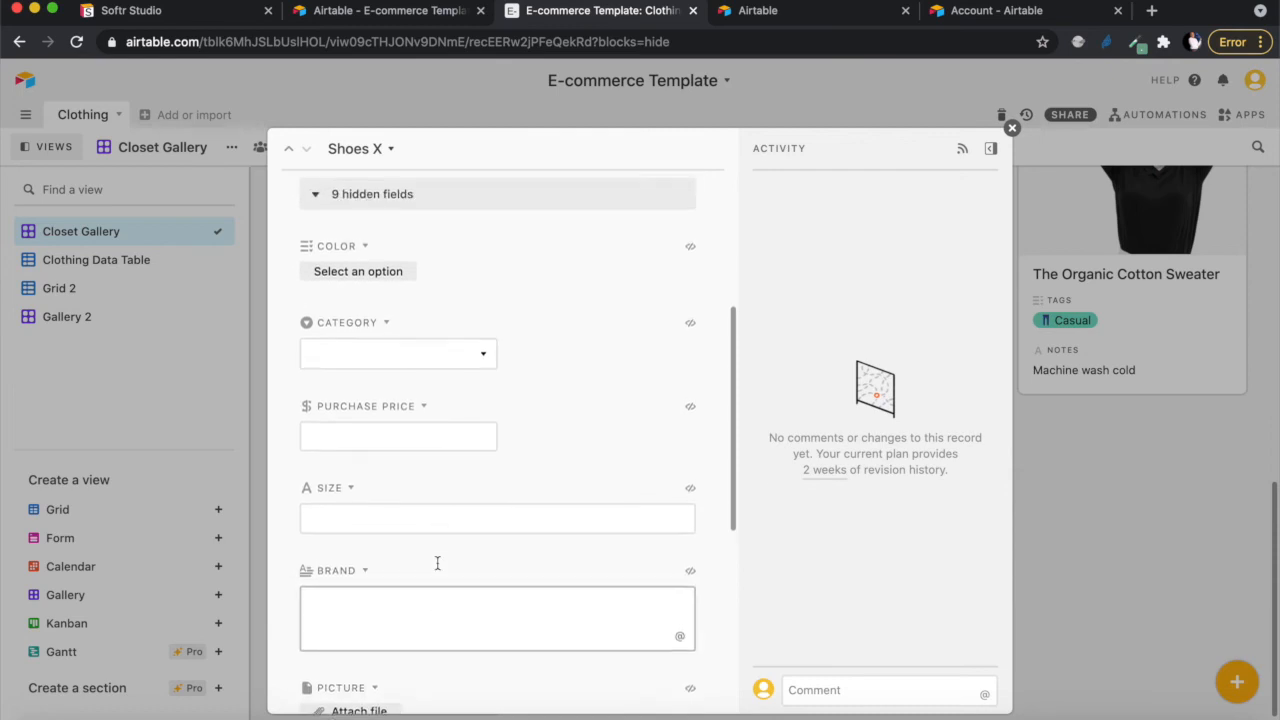
{"action": "left_click", "coordinate": [357, 344]}
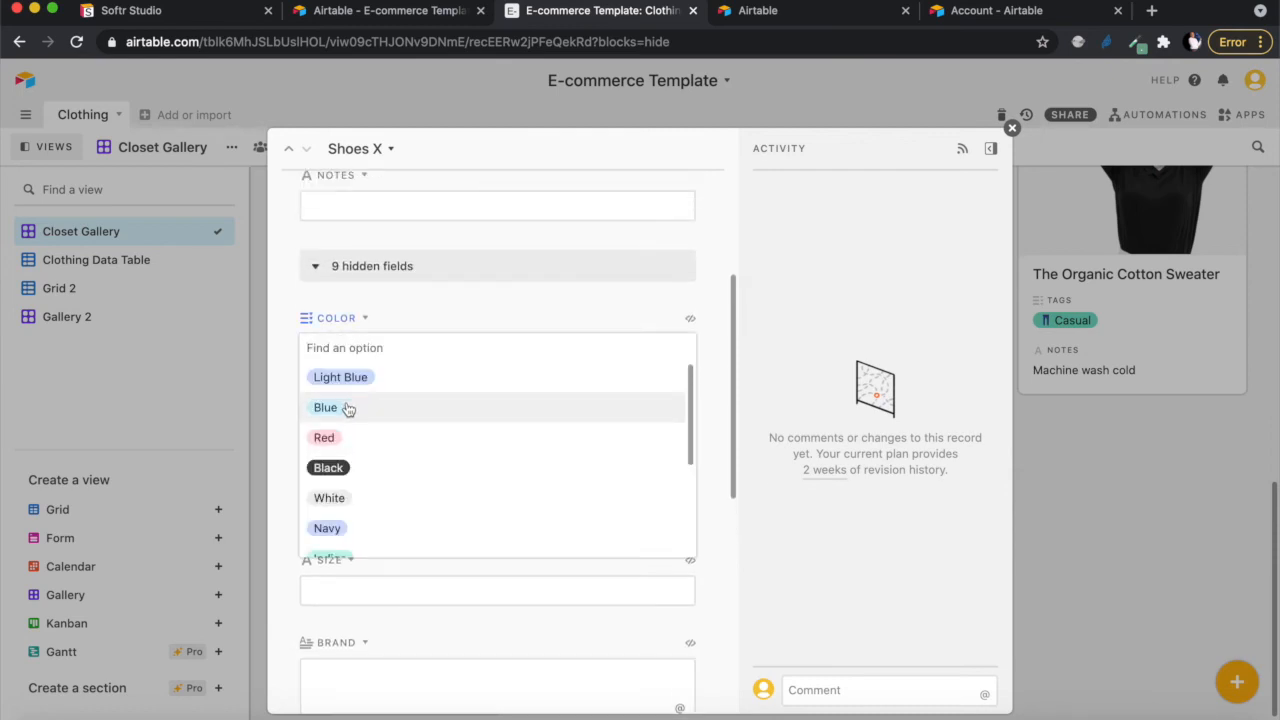
{"action": "left_click", "coordinate": [343, 469]}
- Set the Shoes X record's category to Shoes
{"action": "scroll", "coordinate": [434, 477], "scroll_direction": "down", "scroll_amount": 2}
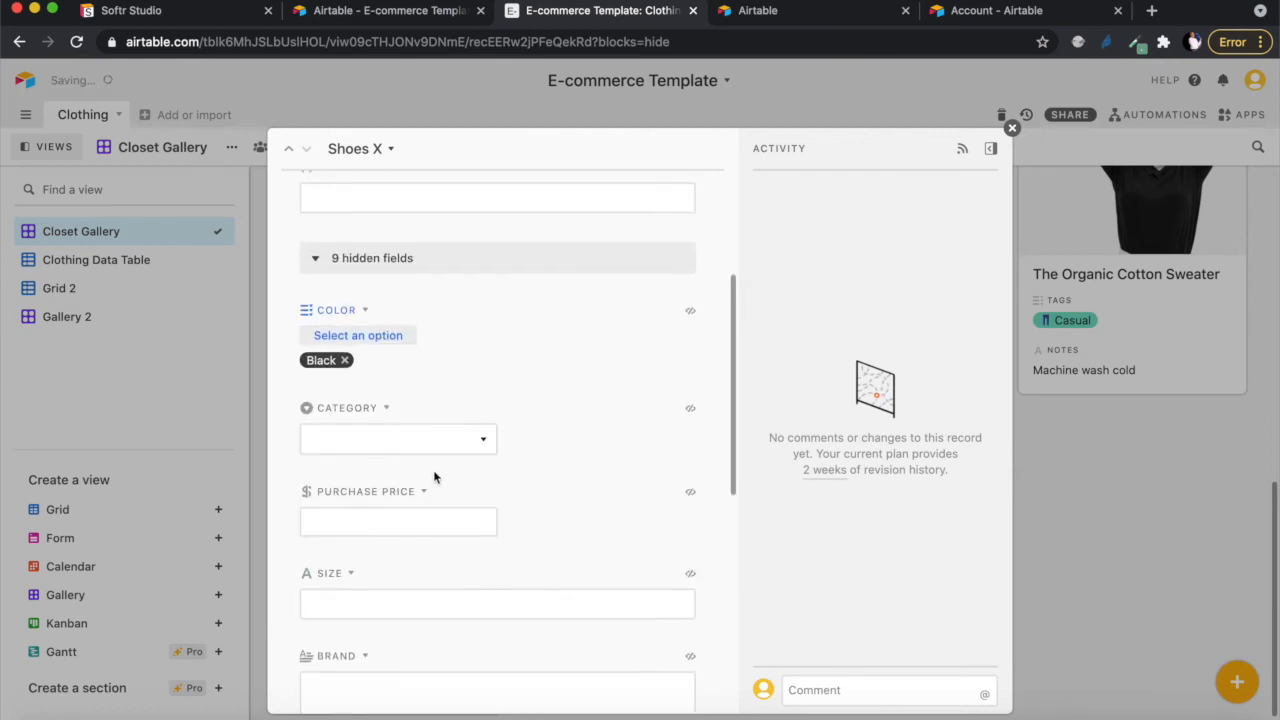
{"action": "left_click", "coordinate": [418, 400]}
{"action": "scroll", "coordinate": [394, 537], "scroll_direction": "down", "scroll_amount": 3}
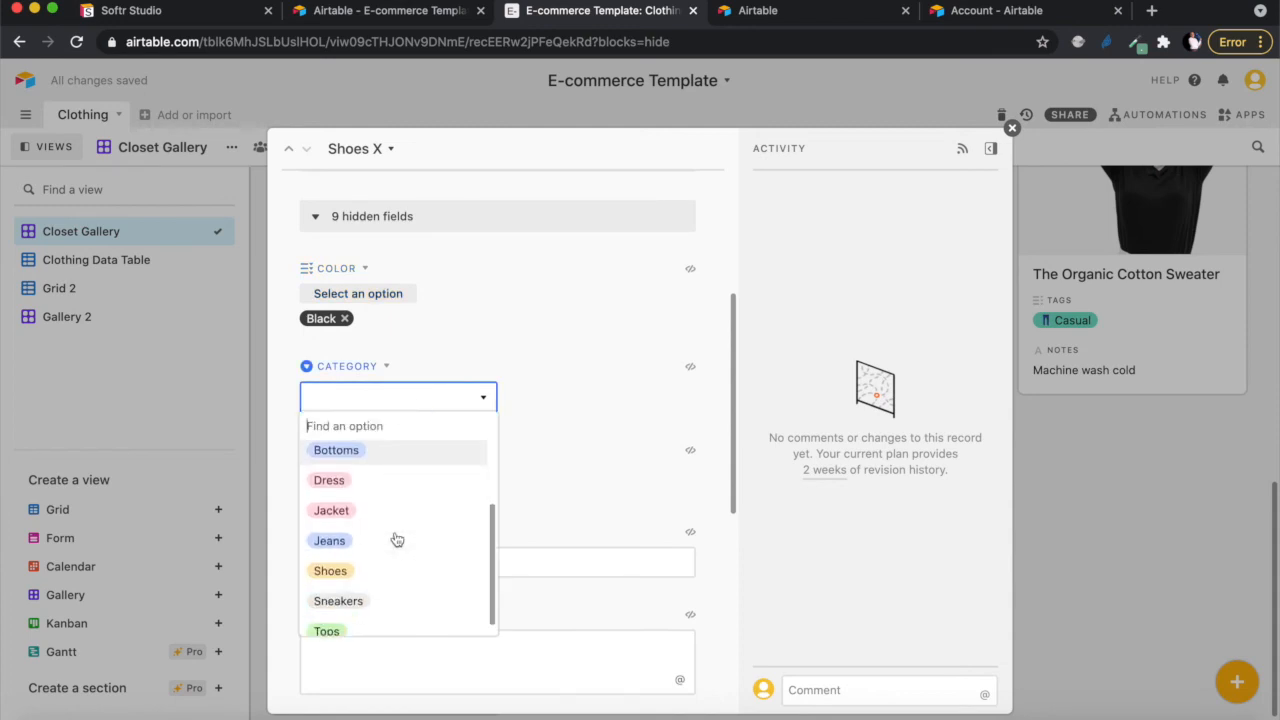
{"action": "left_click", "coordinate": [365, 563]}
{"action": "scroll", "coordinate": [421, 544], "scroll_direction": "down", "scroll_amount": 2}
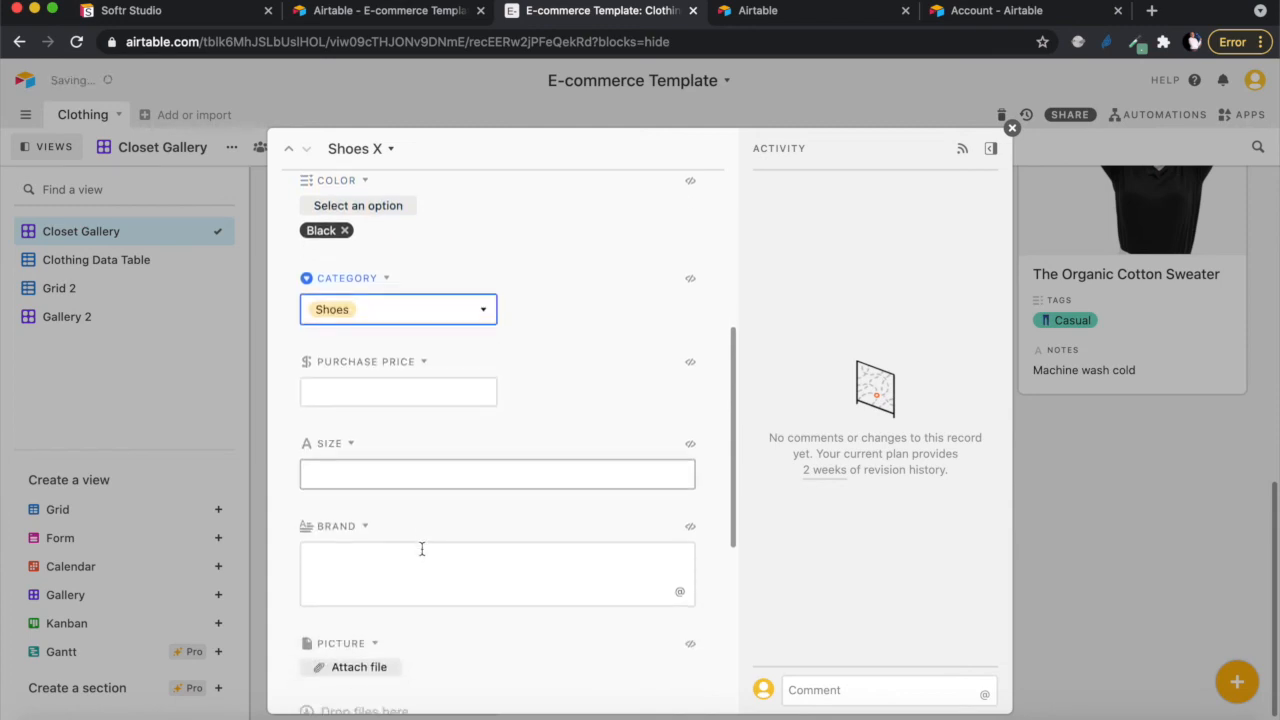
{"action": "left_click", "coordinate": [407, 392]}
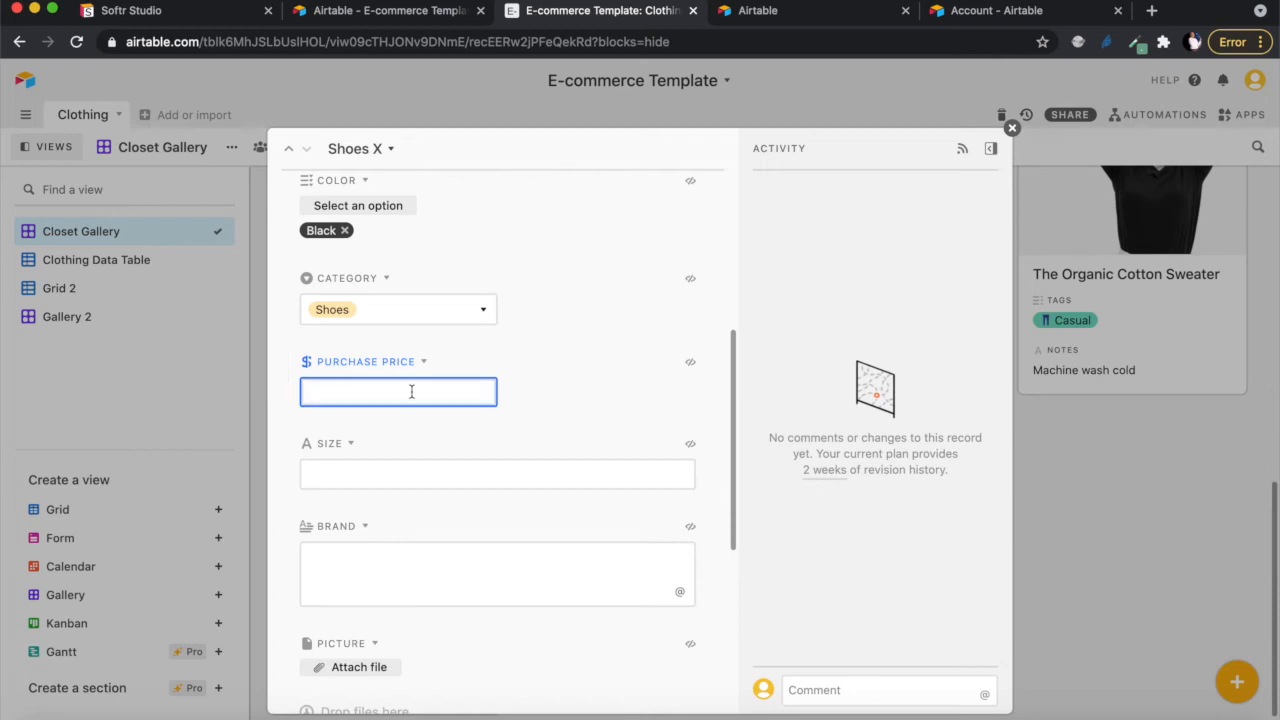
- Give Shoes X a $200 purchase price, size 8 and brand 'My Brand'
{"action": "type", "text": "200"}
{"action": "left_click", "coordinate": [485, 470]}
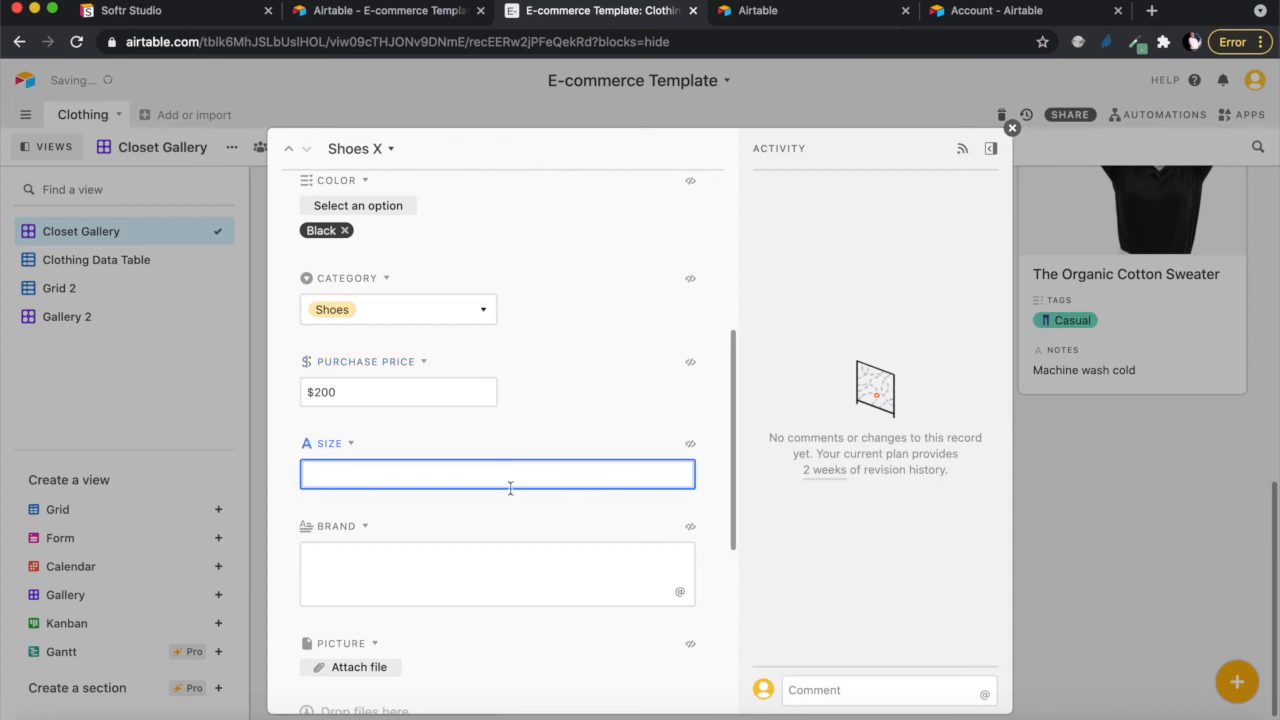
{"action": "left_click", "coordinate": [507, 562]}
{"action": "type", "text": "My Brand"}
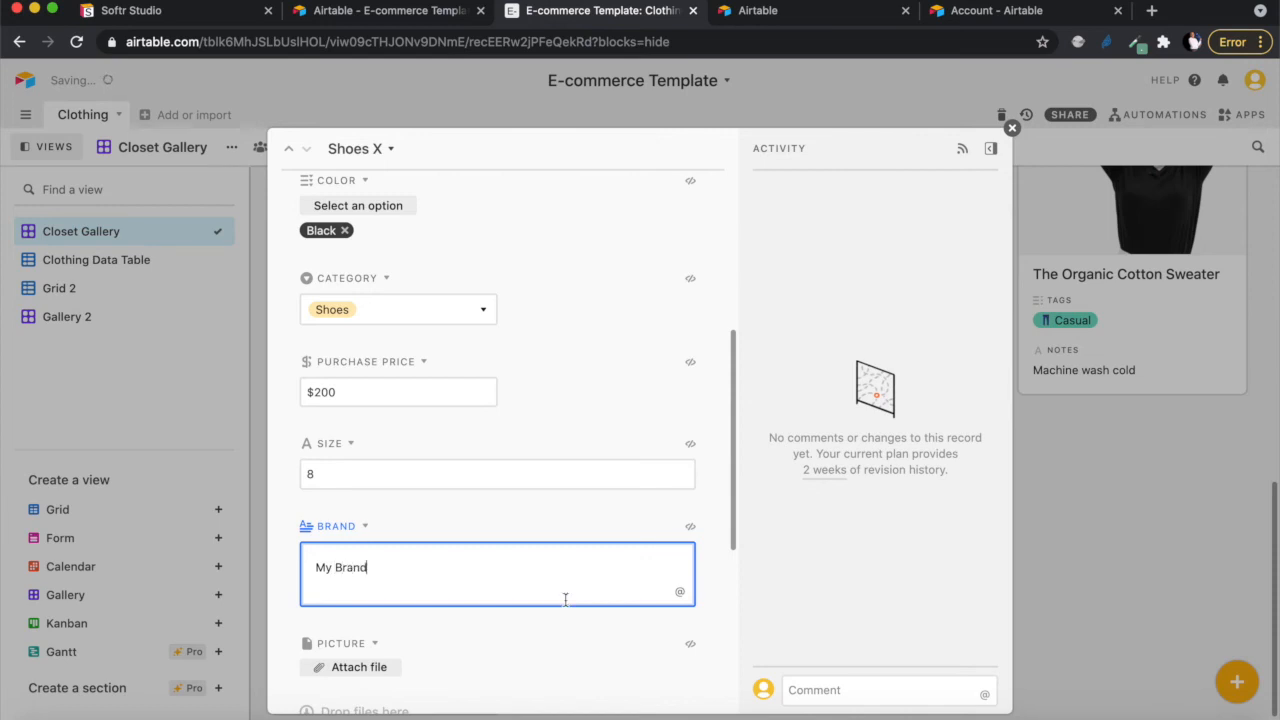
{"action": "scroll", "coordinate": [565, 598], "scroll_direction": "down", "scroll_amount": 3}
- Attach shoes.jpeg from the Desktop to Shoes X and close the record
{"action": "left_click", "coordinate": [366, 490]}
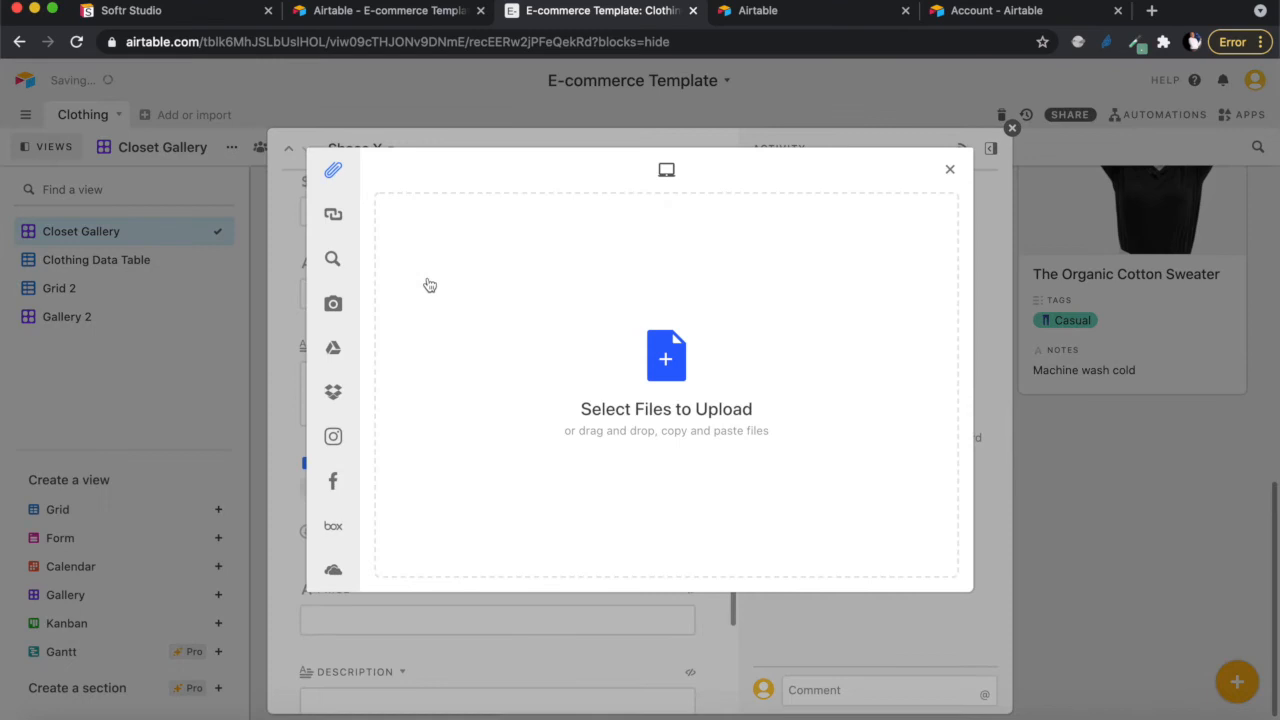
{"action": "left_click", "coordinate": [673, 358]}
{"action": "left_click", "coordinate": [320, 166]}
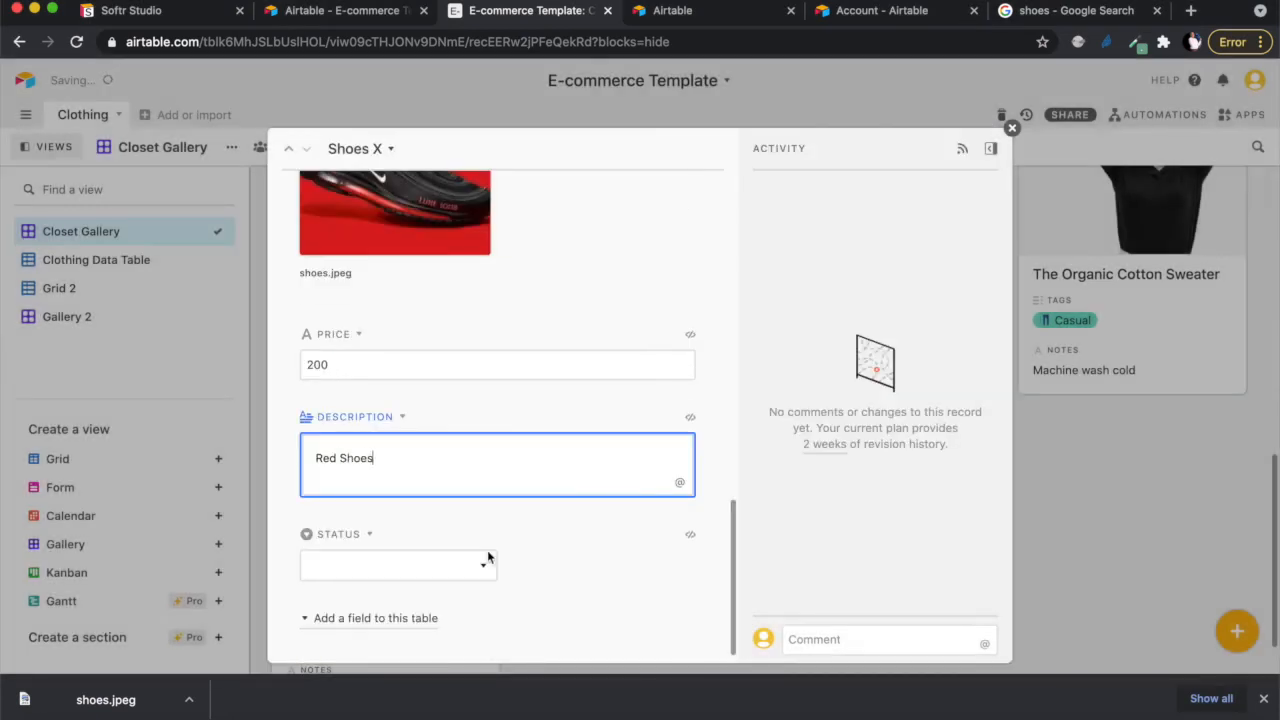
{"action": "key", "text": "Escape"}
{"action": "scroll", "coordinate": [824, 530], "scroll_direction": "up", "scroll_amount": 3}
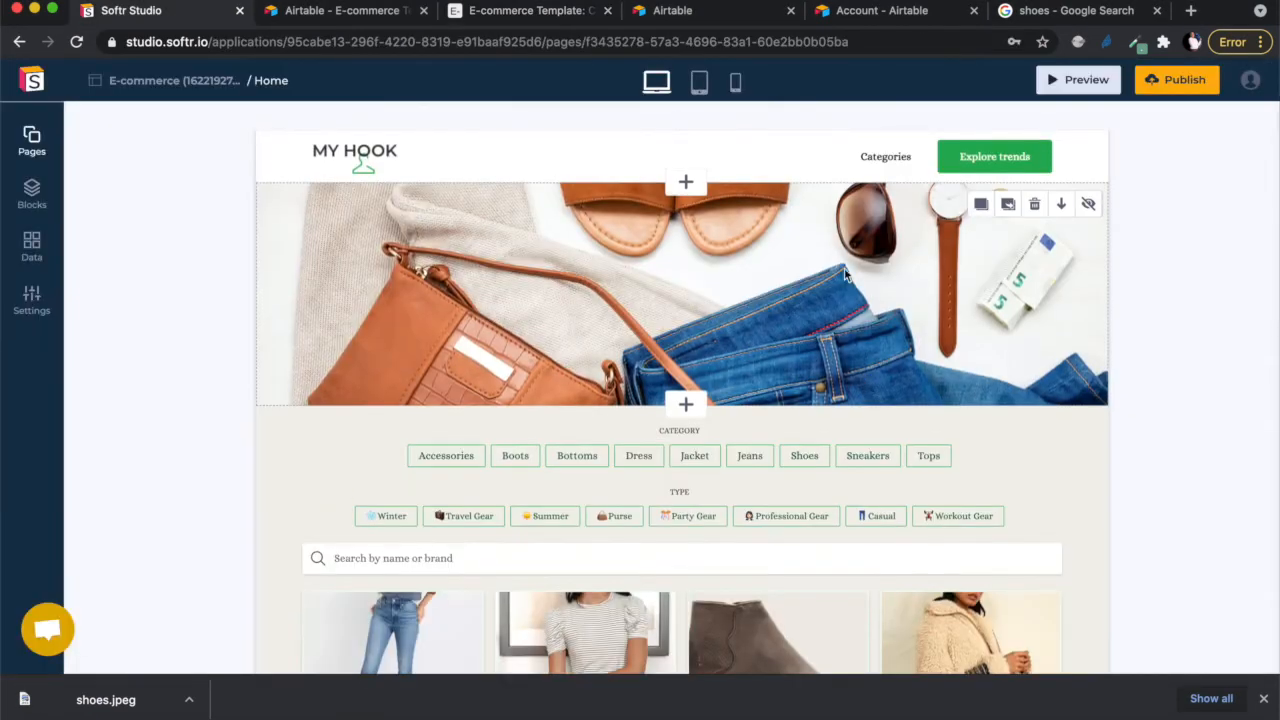
- Set the hero section text to 'My Hook Brand' and replace the site logo with the T image
{"action": "left_click", "coordinate": [450, 230]}
{"action": "type", "text": "My Hook Brand"}
{"action": "scroll", "coordinate": [600, 380], "scroll_direction": "down", "scroll_amount": 10}
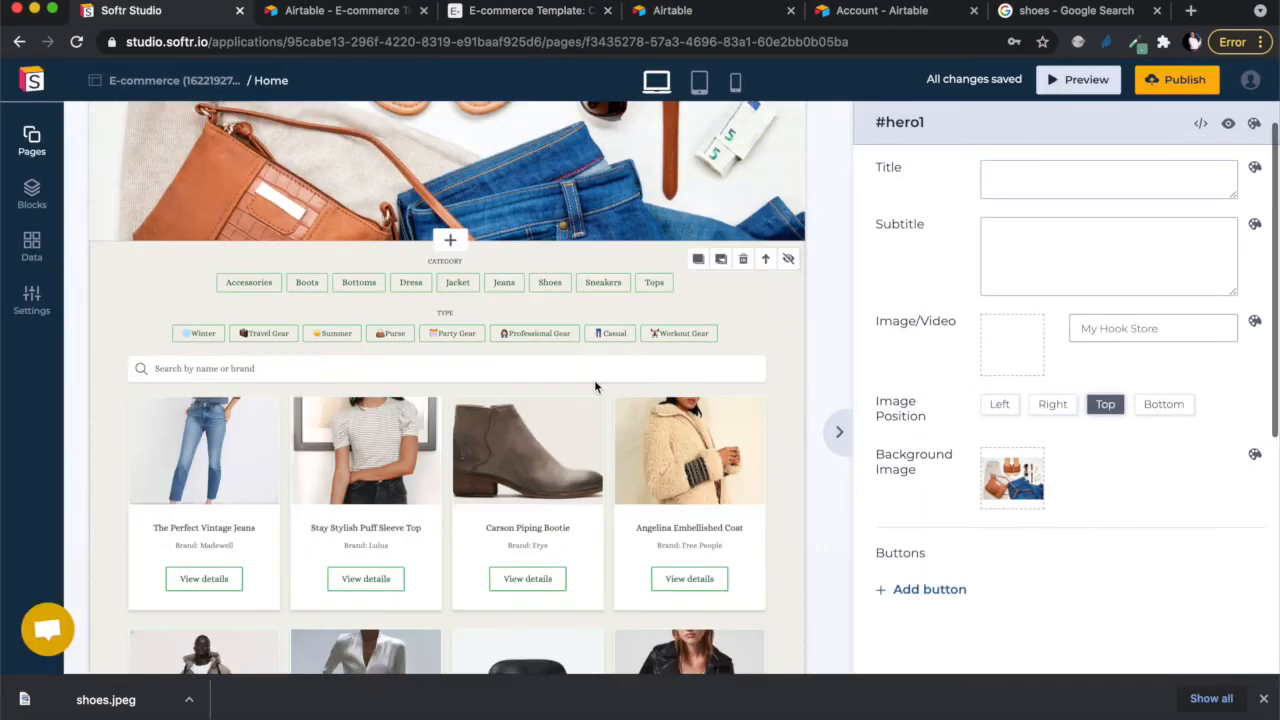
{"action": "left_click", "coordinate": [1014, 213]}
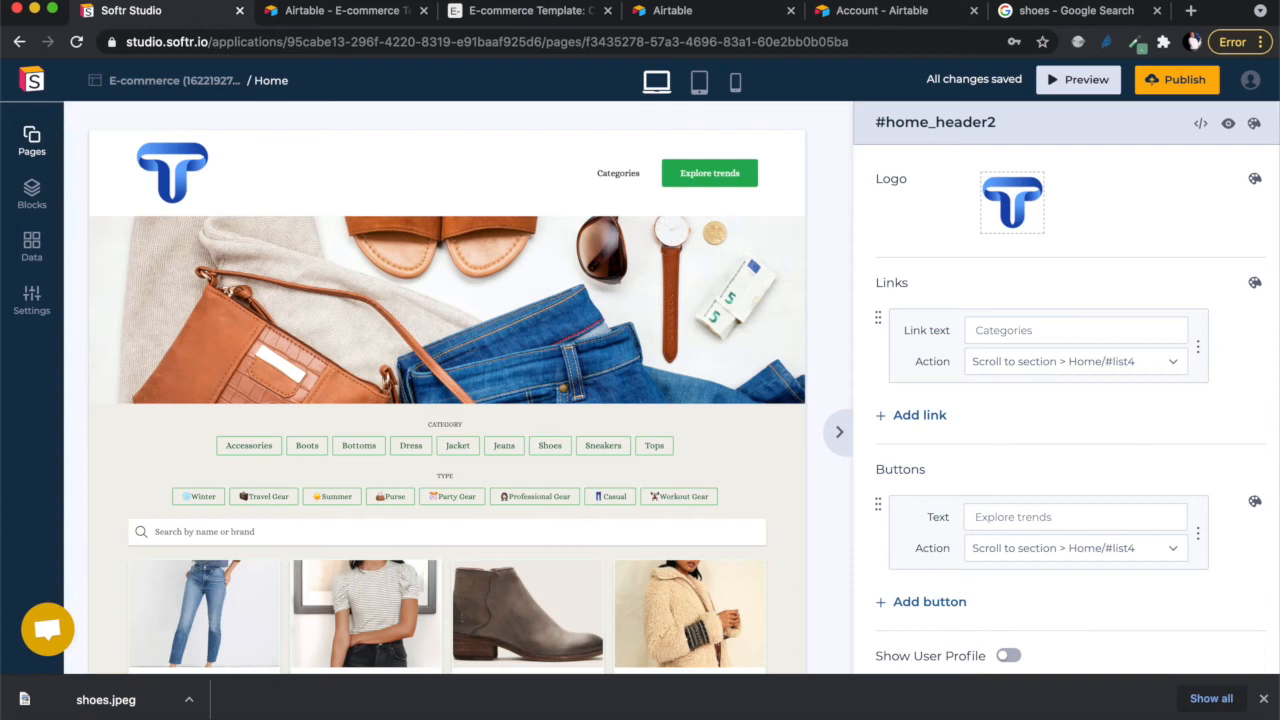
- Open the full preview of the home page and scroll through its product listings
{"action": "left_click", "coordinate": [1264, 699]}
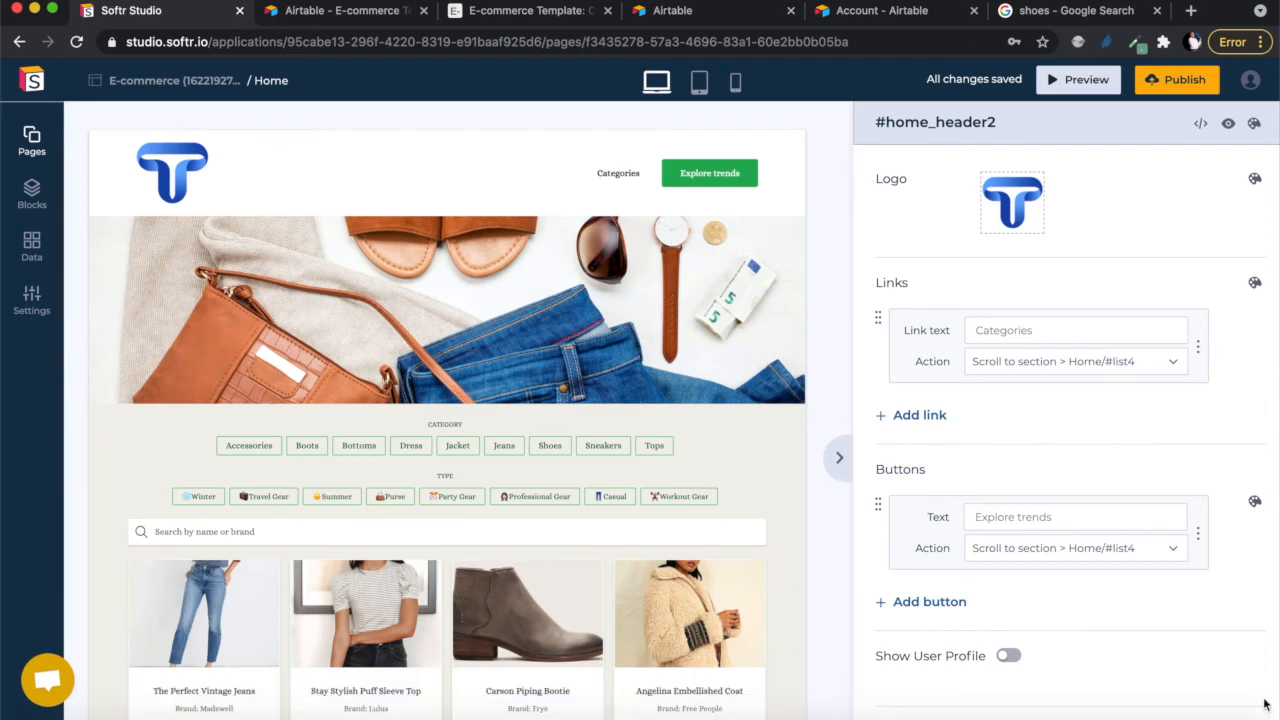
{"action": "left_click", "coordinate": [1078, 86]}
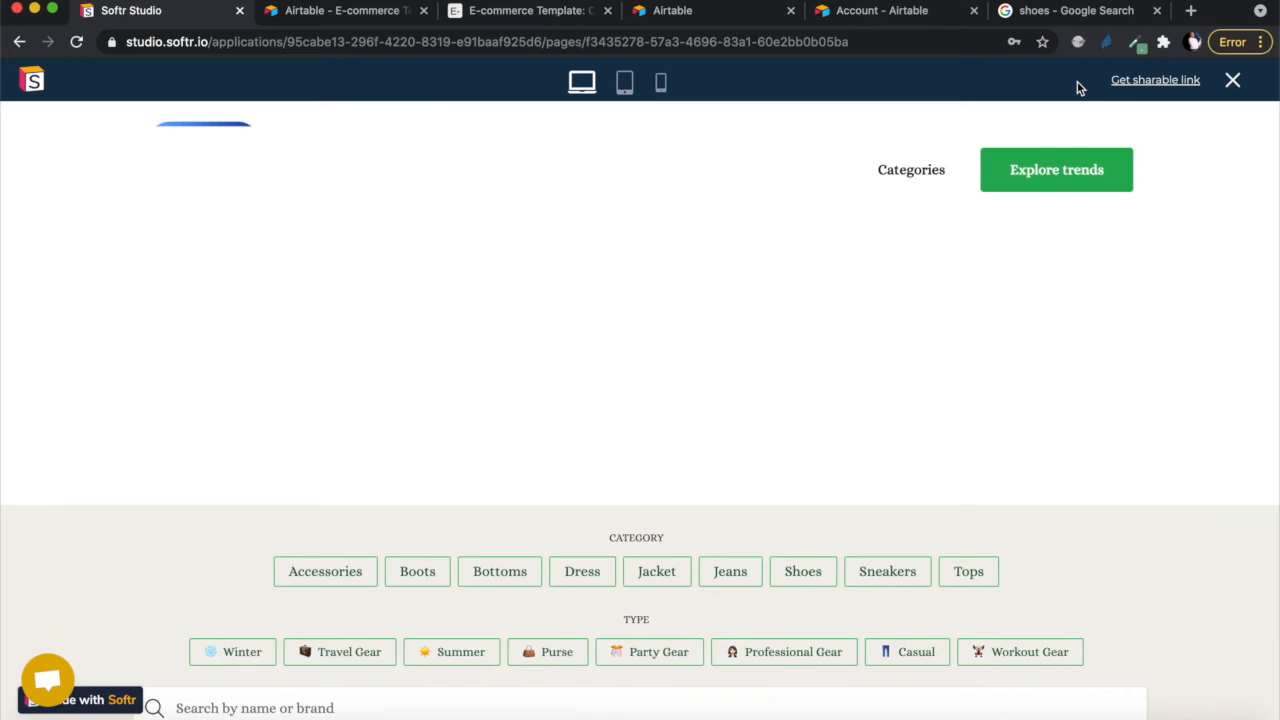
{"action": "scroll", "coordinate": [748, 423], "scroll_direction": "down", "scroll_amount": 1}
{"action": "scroll", "coordinate": [746, 420], "scroll_direction": "up", "scroll_amount": 1}
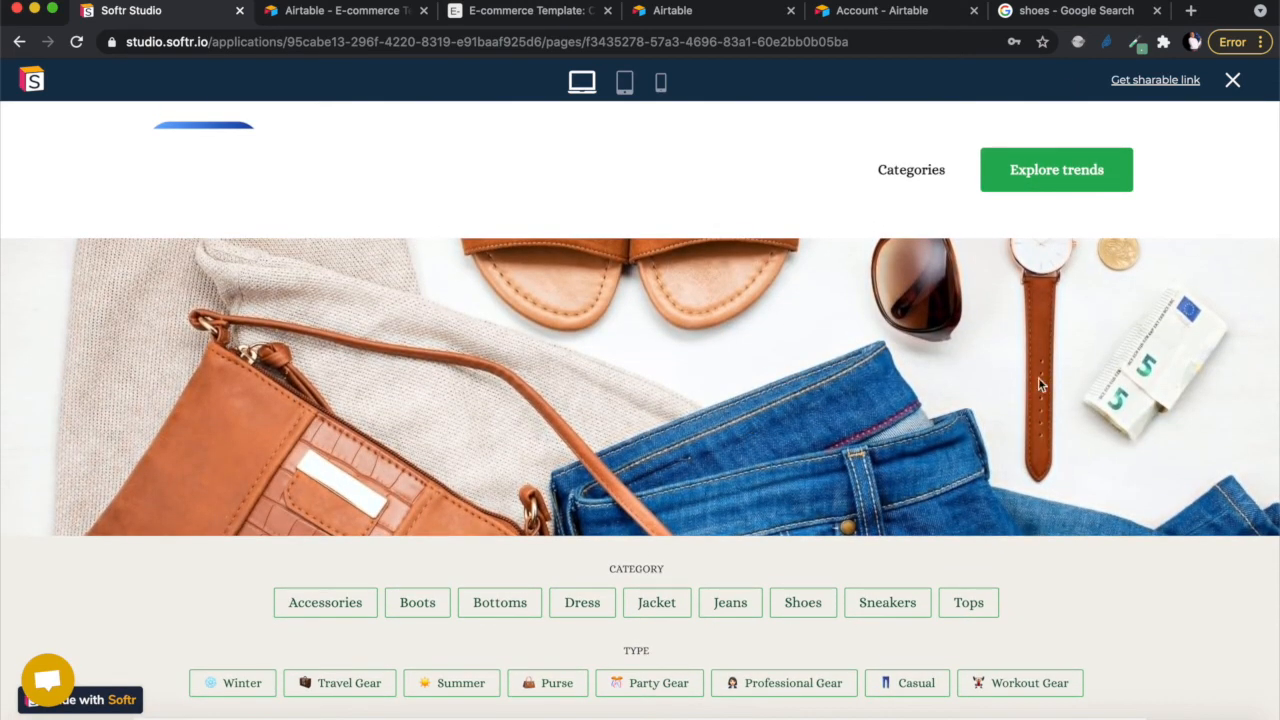
{"action": "scroll", "coordinate": [893, 321], "scroll_direction": "down", "scroll_amount": 5}
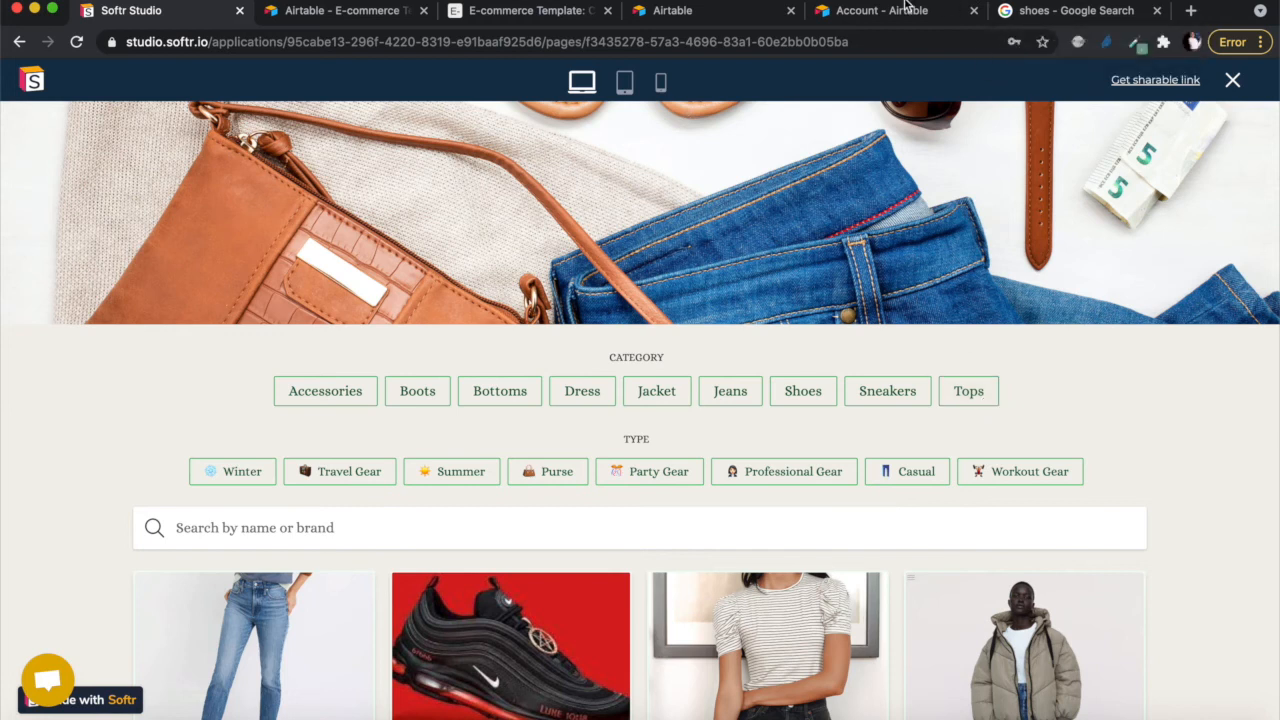
- Compare the previewed products, including Shoes X, against the Airtable Clothing gallery
{"action": "left_click", "coordinate": [527, 11]}
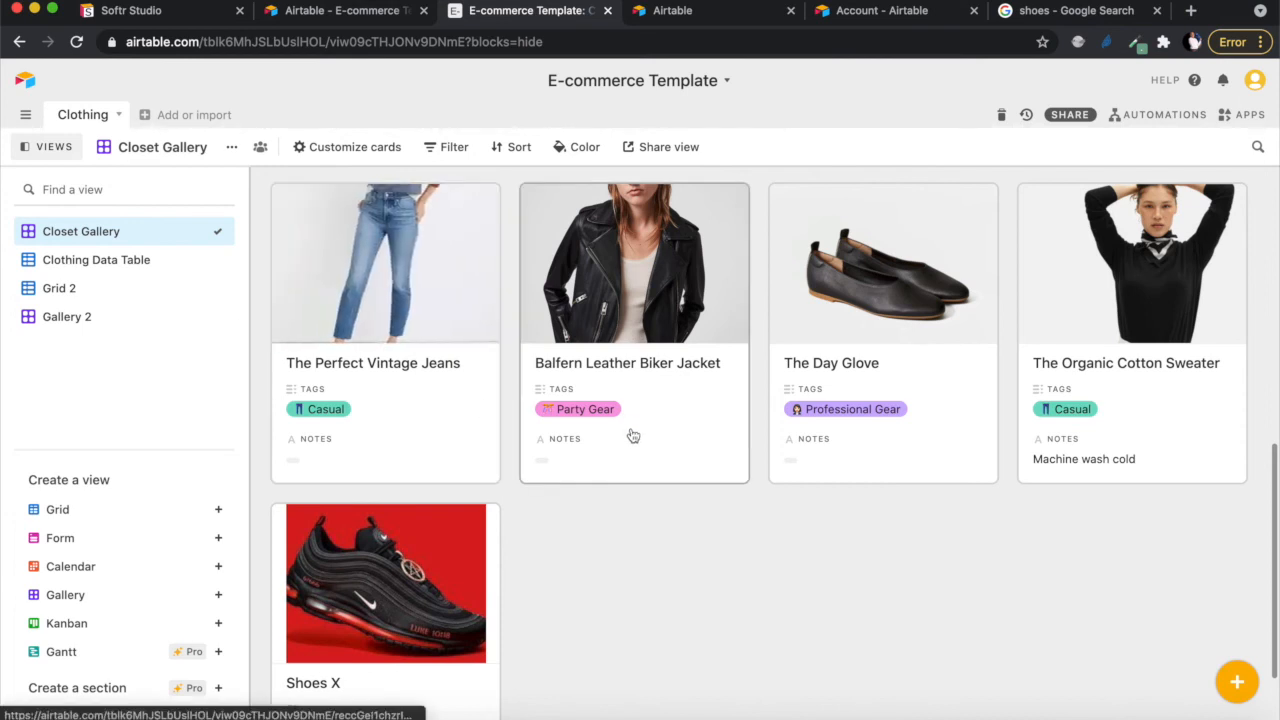
{"action": "scroll", "coordinate": [632, 435], "scroll_direction": "up", "scroll_amount": 2}
{"action": "scroll", "coordinate": [632, 435], "scroll_direction": "down", "scroll_amount": 4}
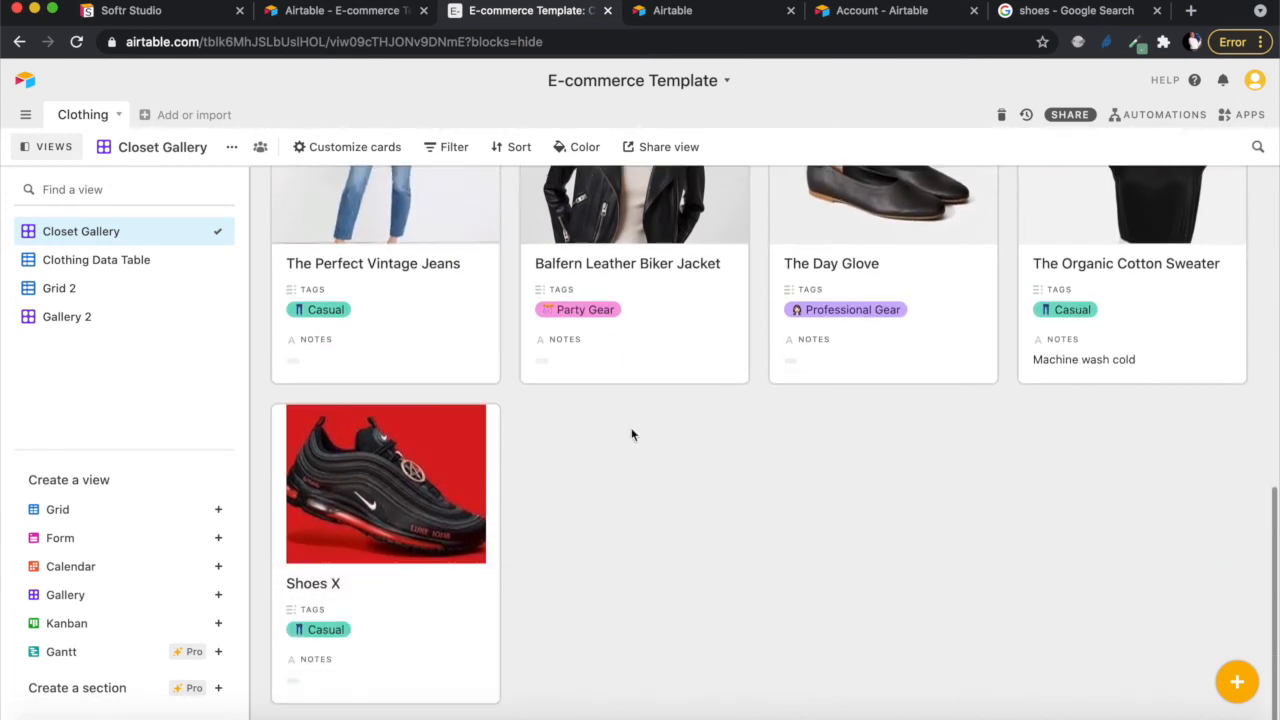
{"action": "scroll", "coordinate": [652, 376], "scroll_direction": "up", "scroll_amount": 1}
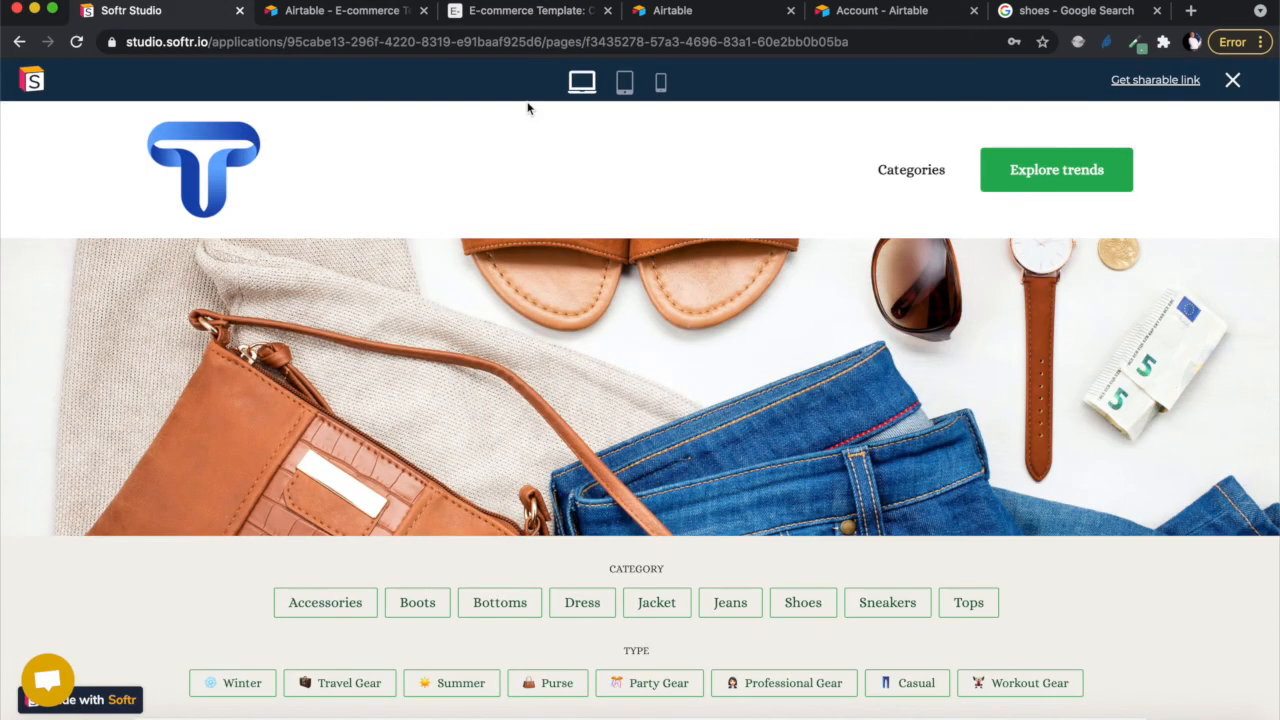
- Scroll the home page at tablet and mobile widths, then switch the preview back to desktop
{"action": "left_click", "coordinate": [625, 85]}
{"action": "scroll", "coordinate": [645, 375], "scroll_direction": "down", "scroll_amount": 10}
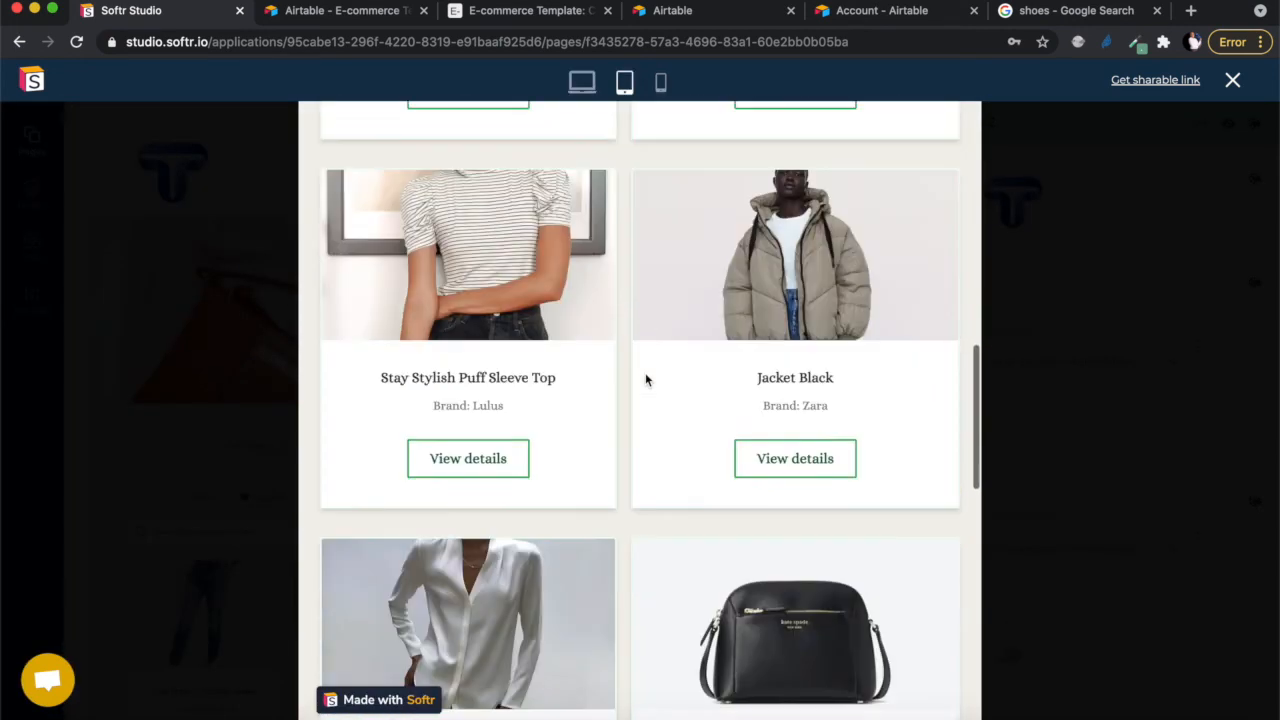
{"action": "scroll", "coordinate": [645, 375], "scroll_direction": "down", "scroll_amount": 10}
{"action": "scroll", "coordinate": [645, 375], "scroll_direction": "up", "scroll_amount": 20}
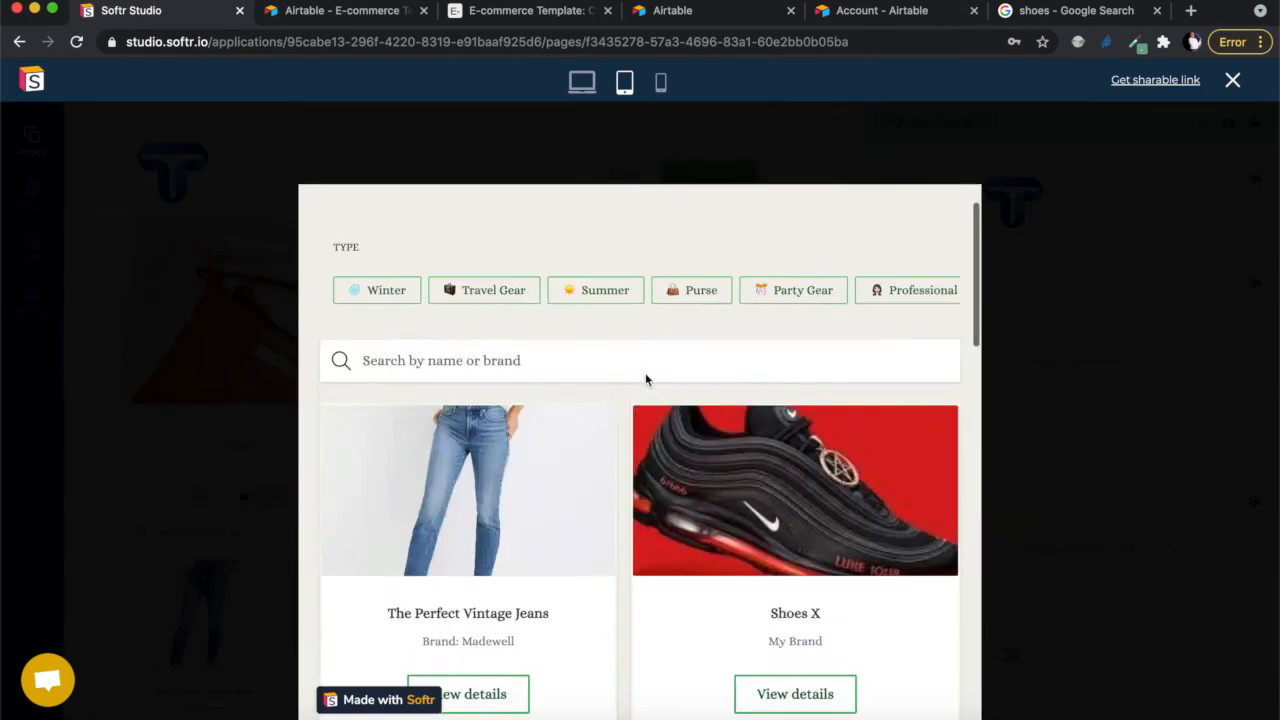
{"action": "scroll", "coordinate": [645, 372], "scroll_direction": "up", "scroll_amount": 5}
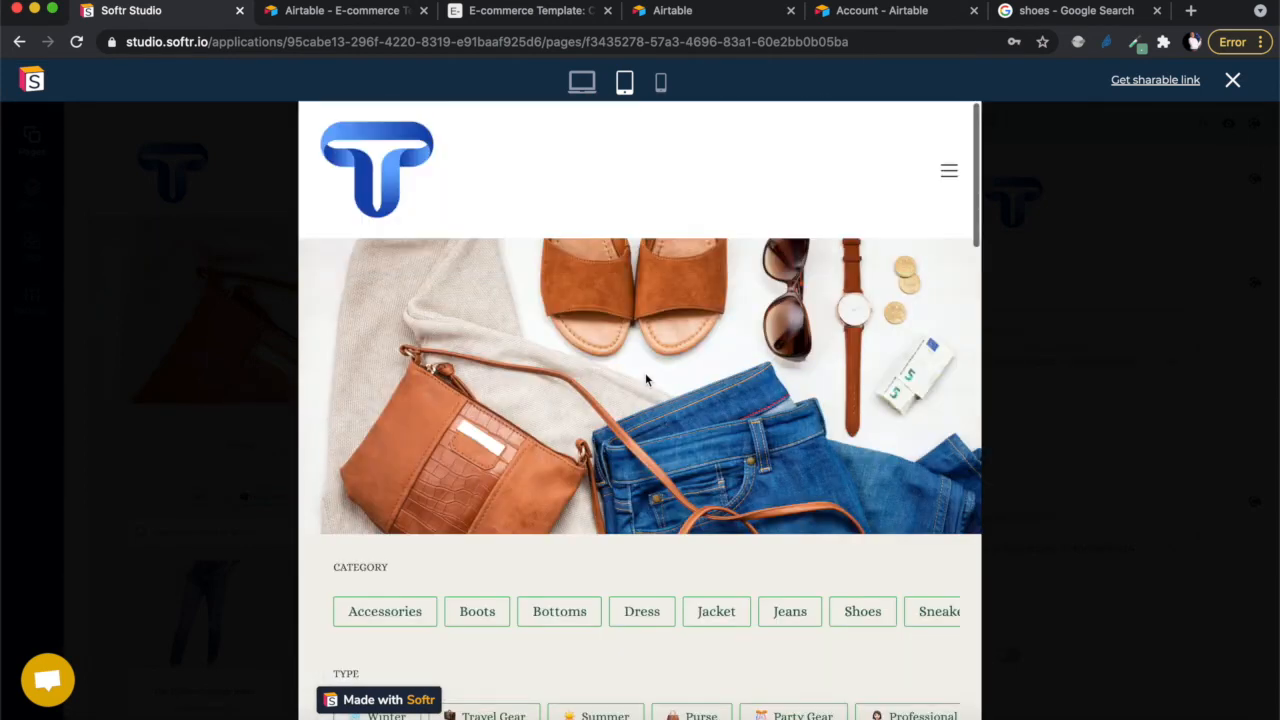
{"action": "left_click", "coordinate": [662, 83]}
{"action": "scroll", "coordinate": [658, 455], "scroll_direction": "down", "scroll_amount": 10}
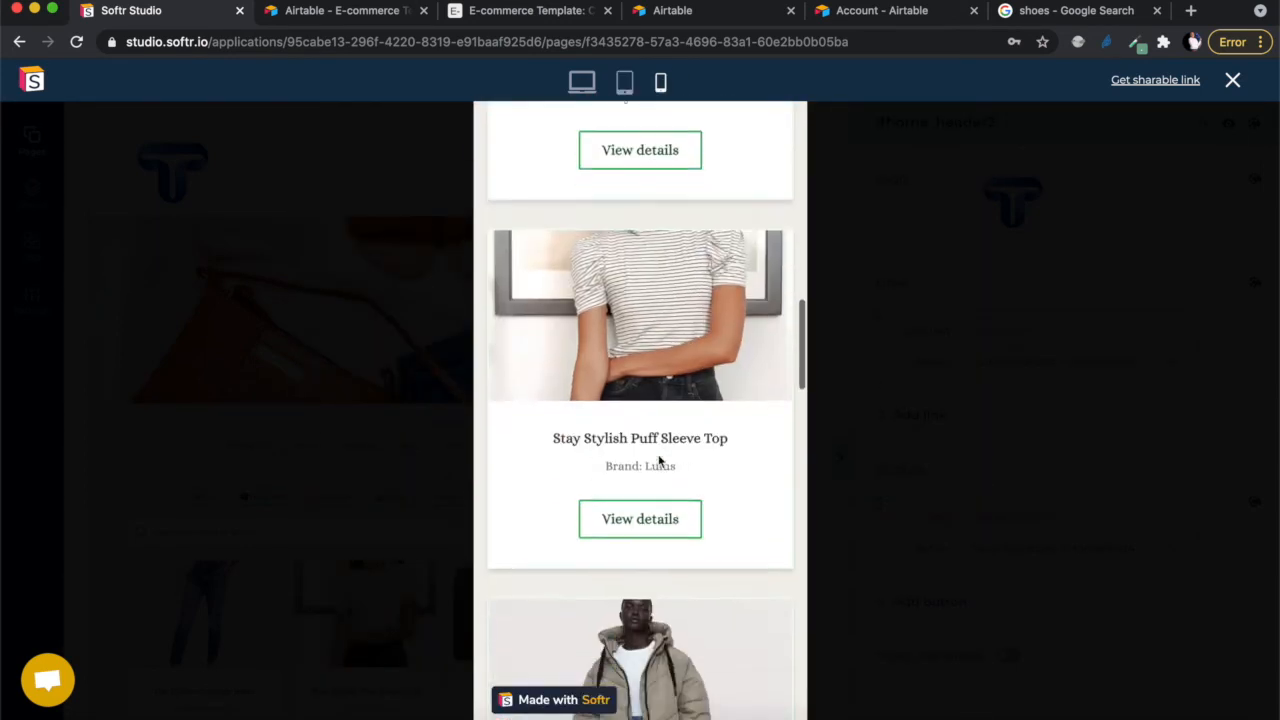
{"action": "scroll", "coordinate": [658, 455], "scroll_direction": "down", "scroll_amount": 4}
{"action": "scroll", "coordinate": [658, 455], "scroll_direction": "up", "scroll_amount": 15}
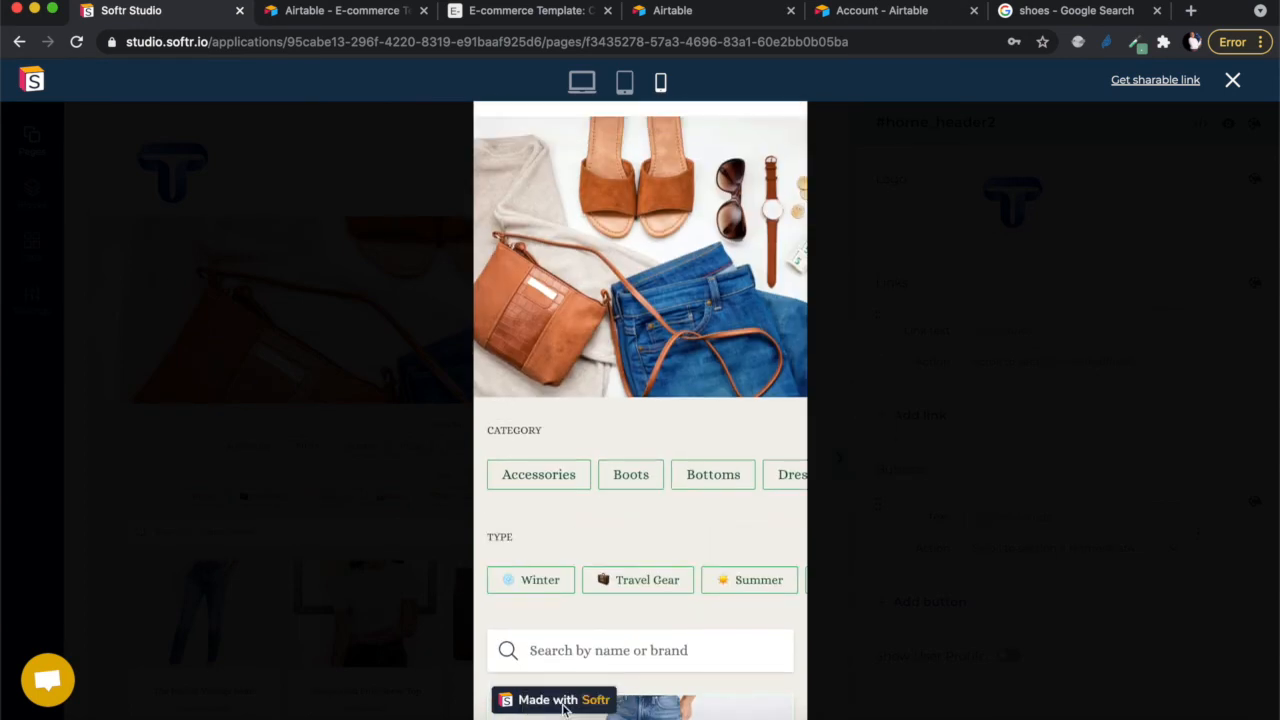
{"action": "left_click", "coordinate": [583, 81]}
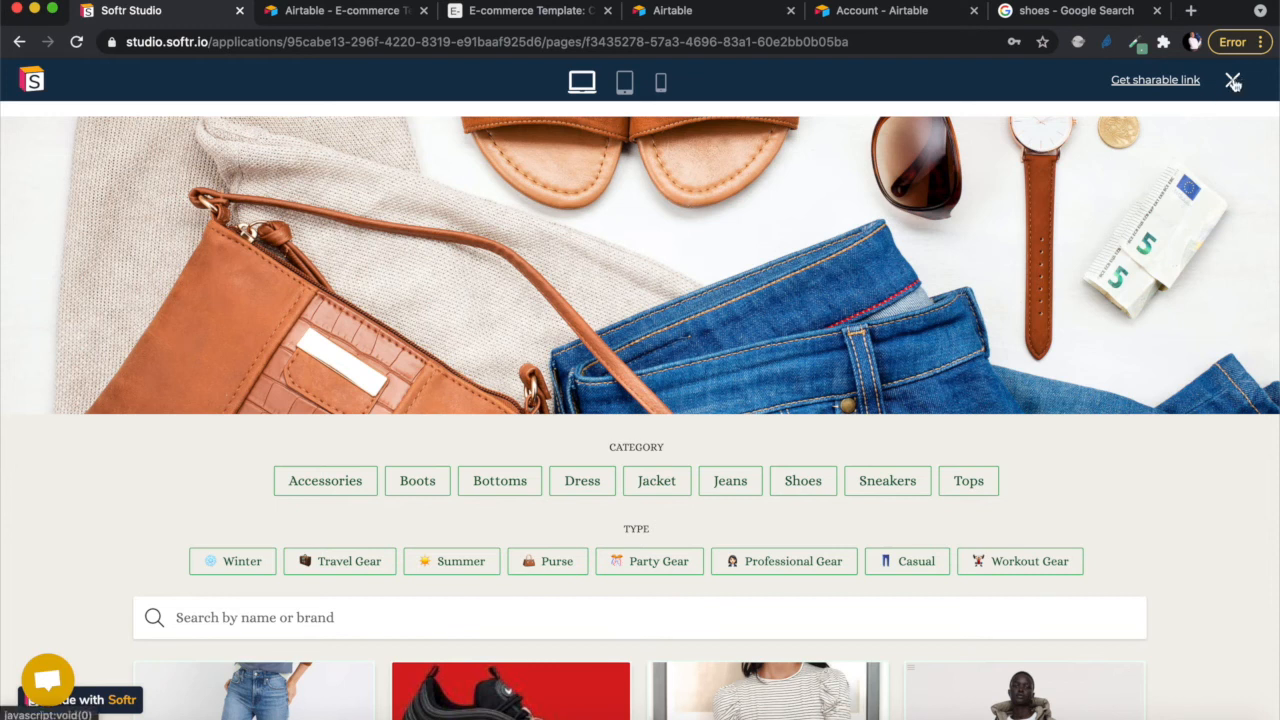
- Leave the preview and change the app's subdomain to skolo-online
{"action": "left_click", "coordinate": [1233, 82]}
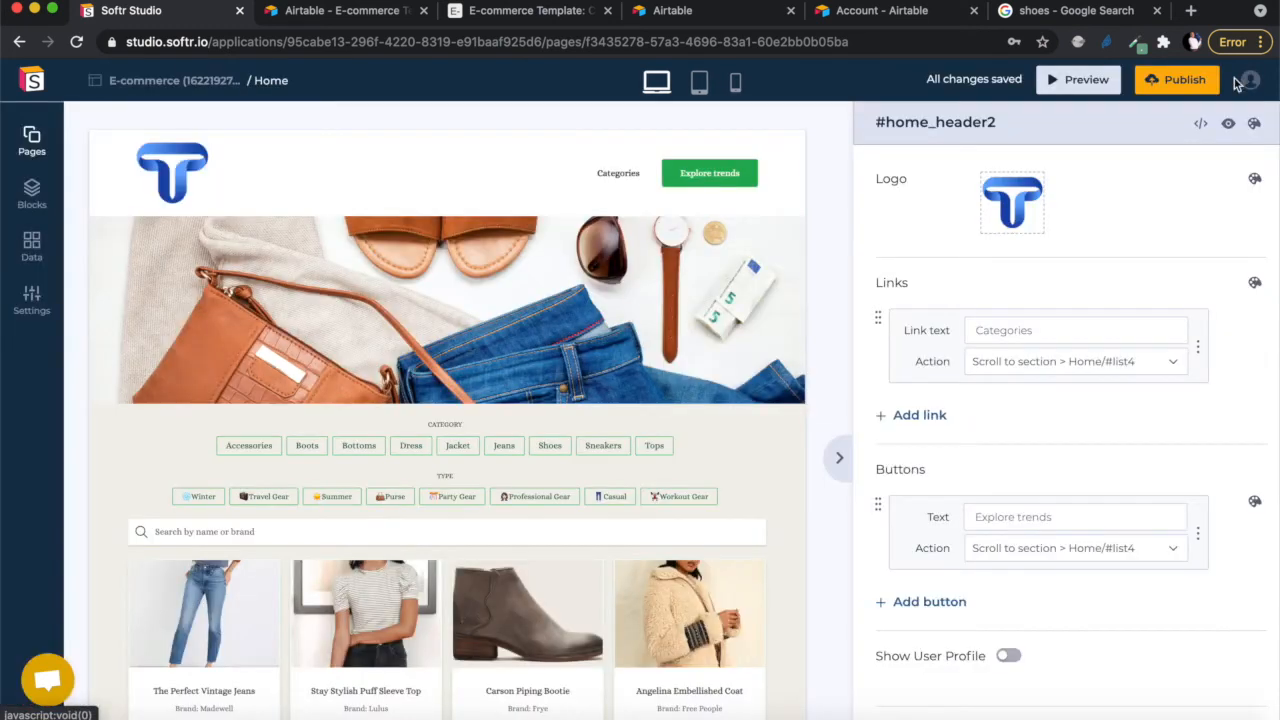
{"action": "left_click", "coordinate": [1177, 84]}
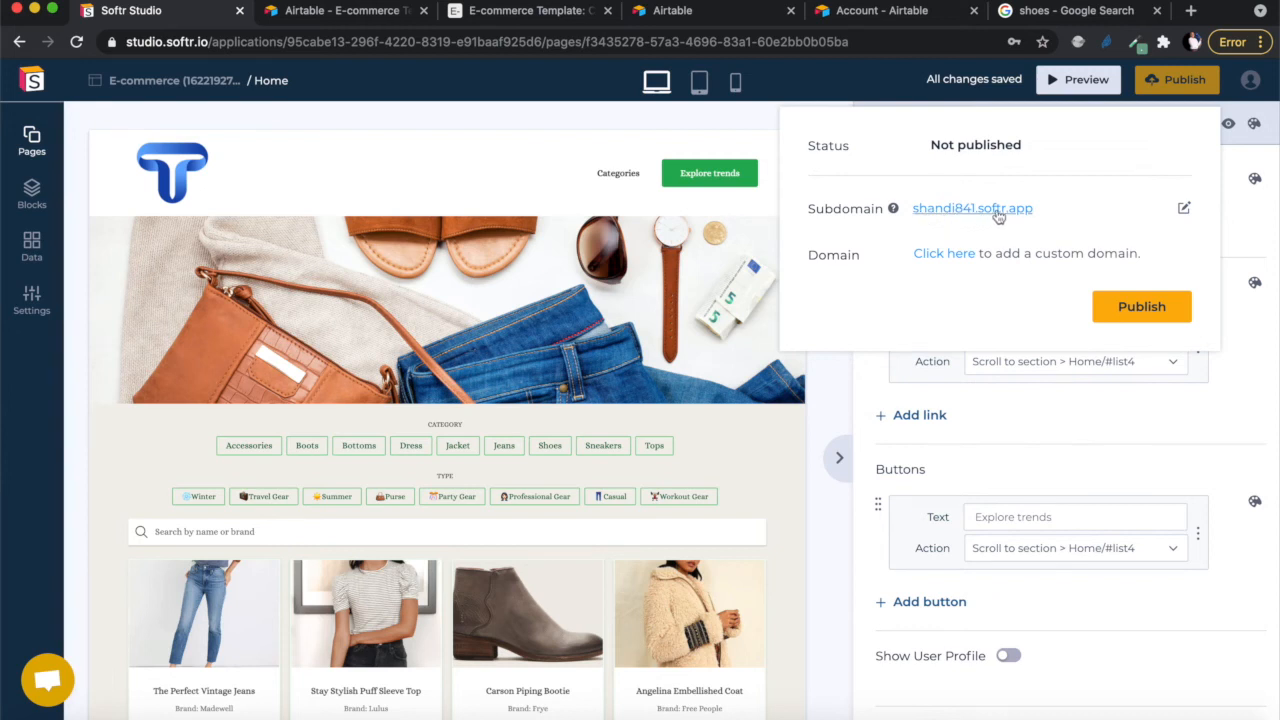
{"action": "left_click", "coordinate": [1185, 210]}
{"action": "left_click", "coordinate": [1049, 212]}
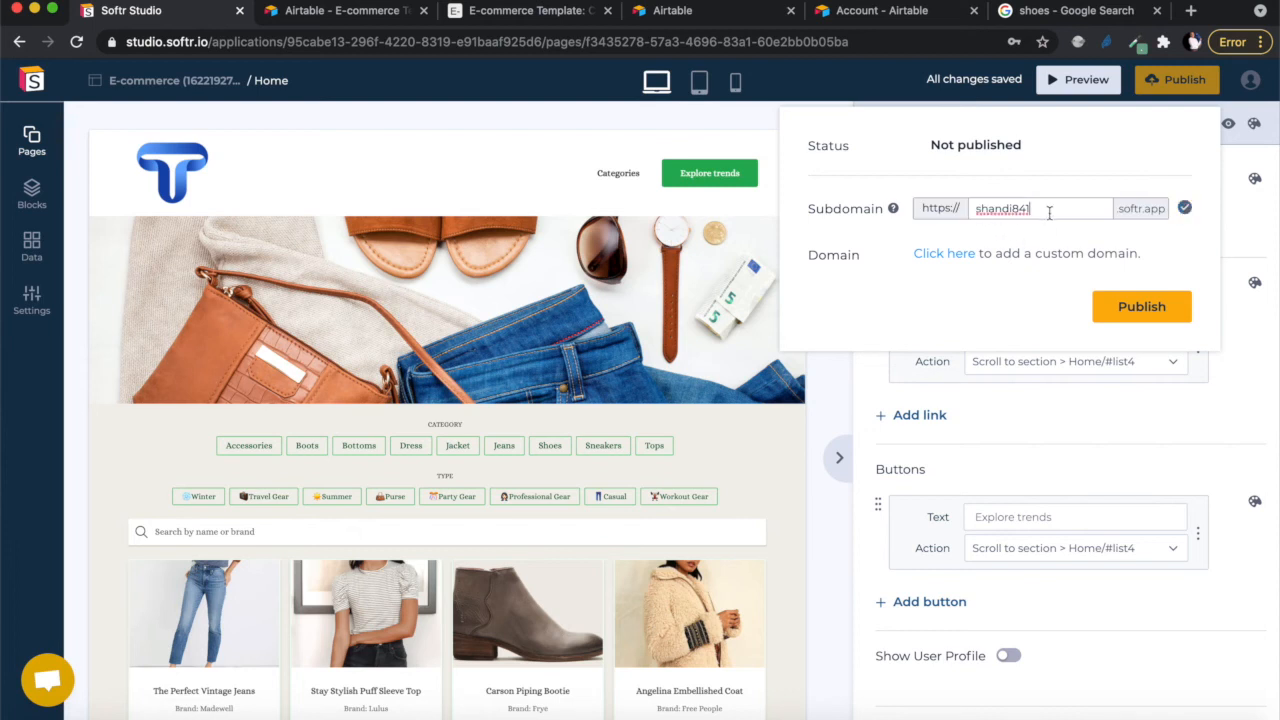
{"action": "left_click_drag", "start_coordinate": [1049, 212], "coordinate": [970, 211]}
{"action": "type", "text": "skolo-online"}
- Publish the app under the skolo-online subdomain and copy the subdomain
{"action": "left_click", "coordinate": [1135, 311]}
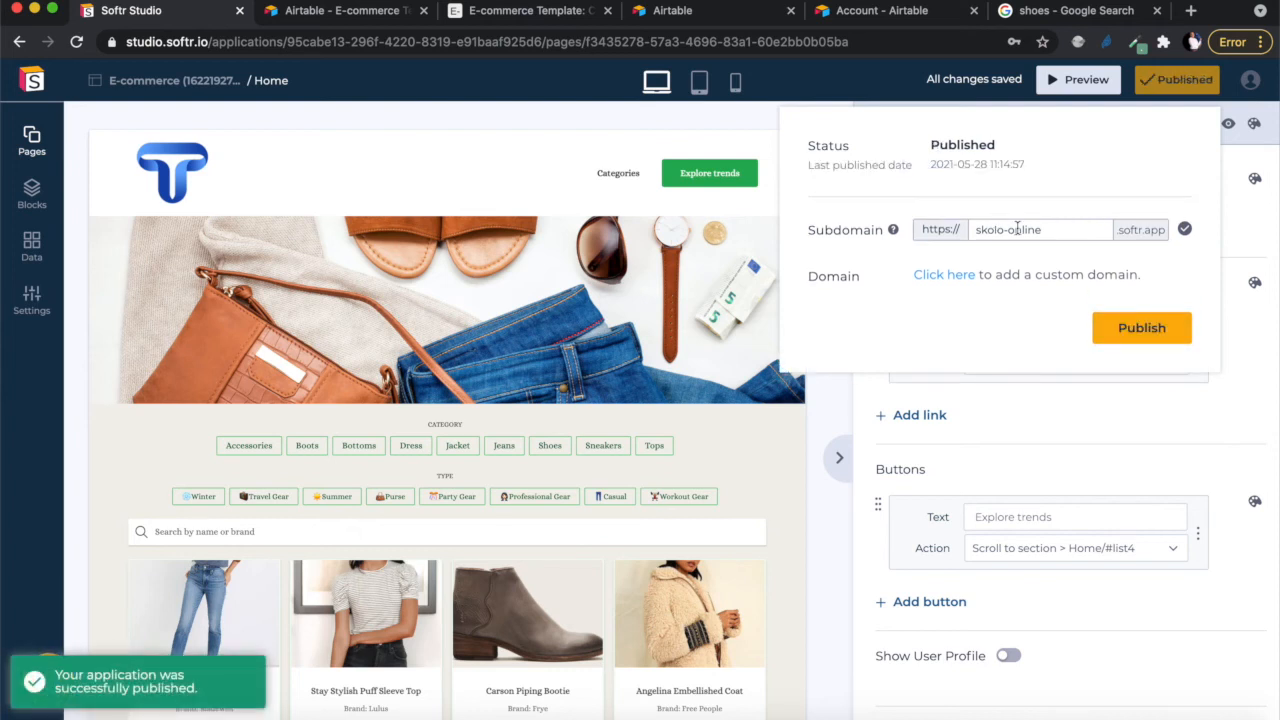
{"action": "left_click", "coordinate": [1151, 333]}
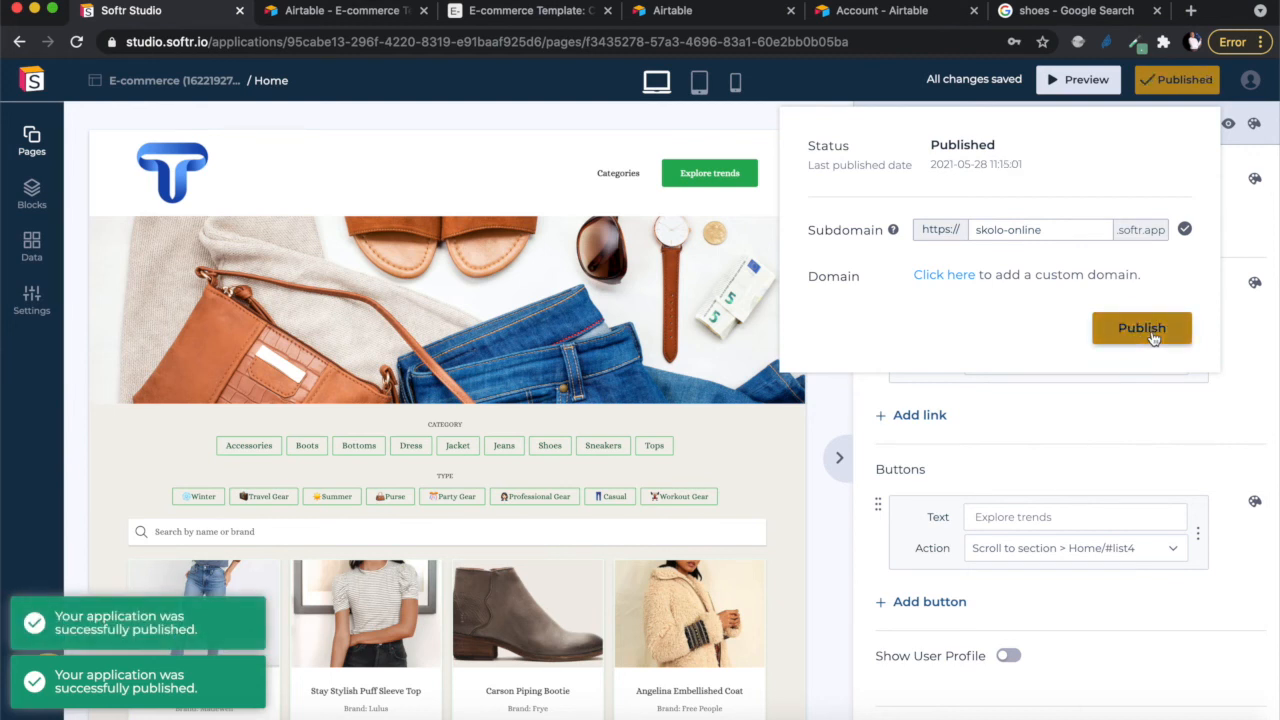
{"action": "left_click", "coordinate": [1151, 333]}
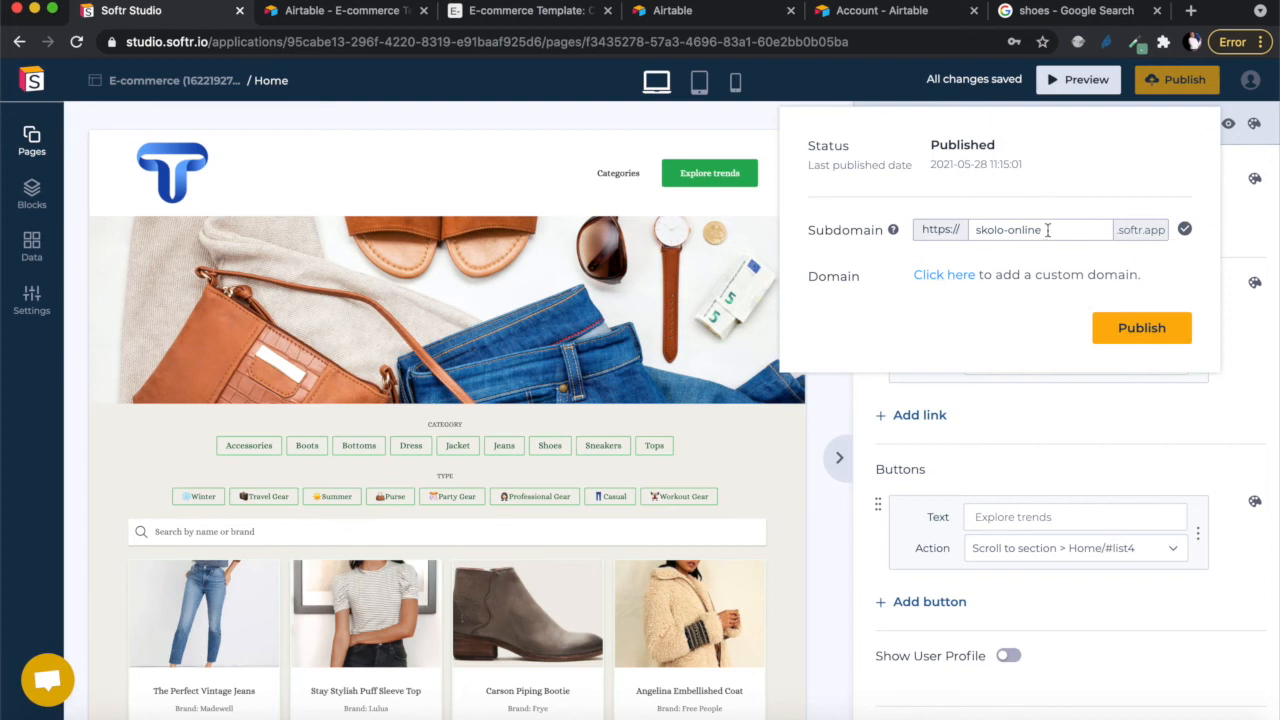
{"action": "left_click_drag", "start_coordinate": [1047, 230], "coordinate": [955, 229]}
{"action": "key", "text": "super+c"}
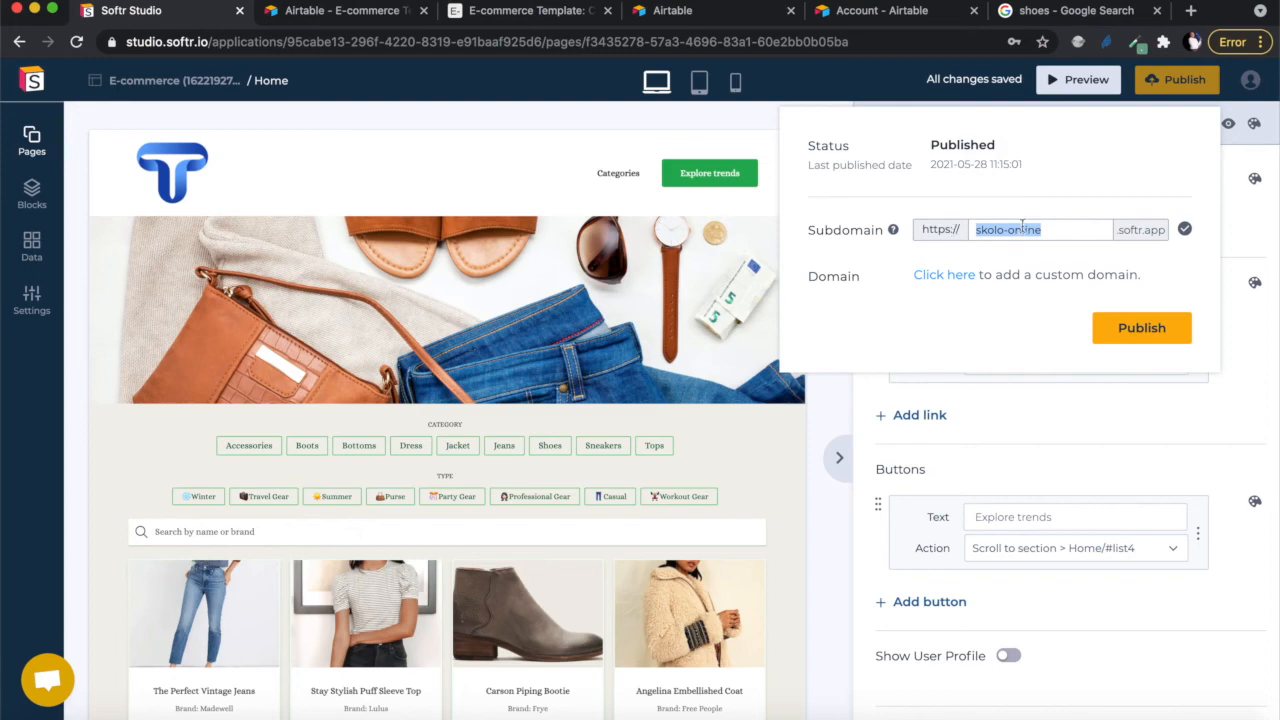
- Load skolo-online.softr.app in a new Chrome tab, then return to the Softr editor
{"action": "left_click", "coordinate": [1191, 11]}
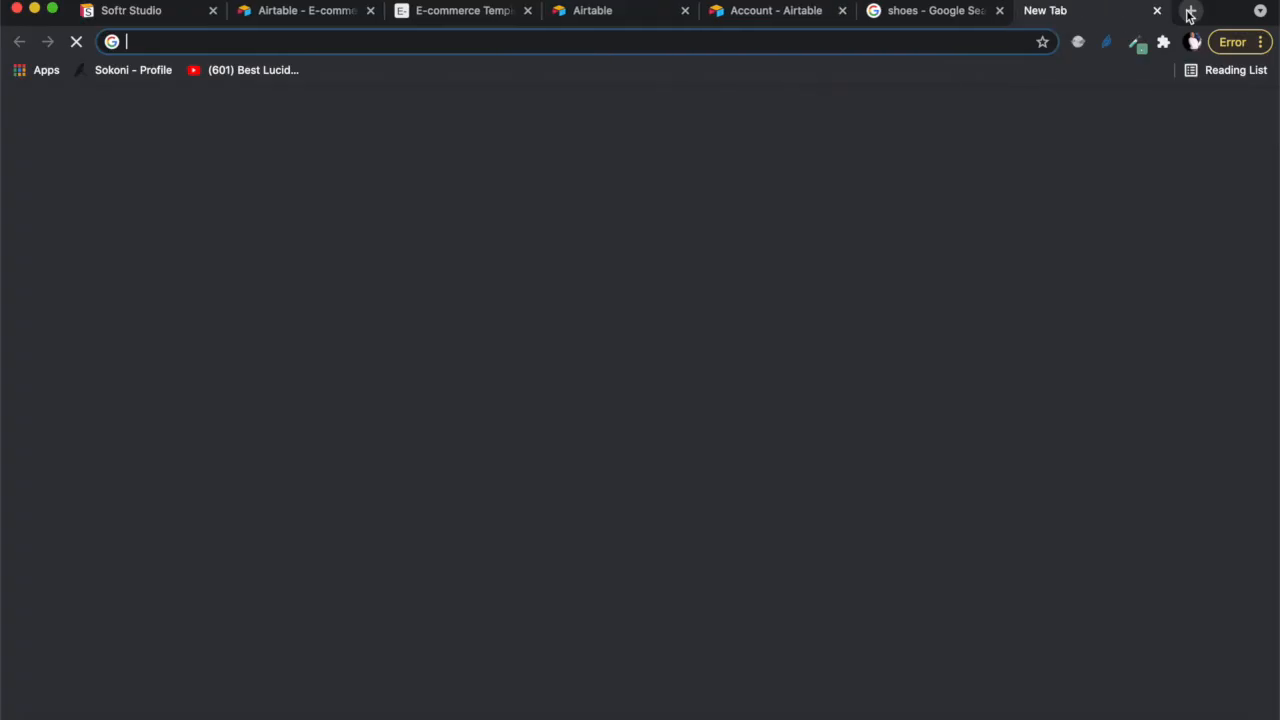
{"action": "key", "text": "super+v"}
{"action": "type", "text": "."}
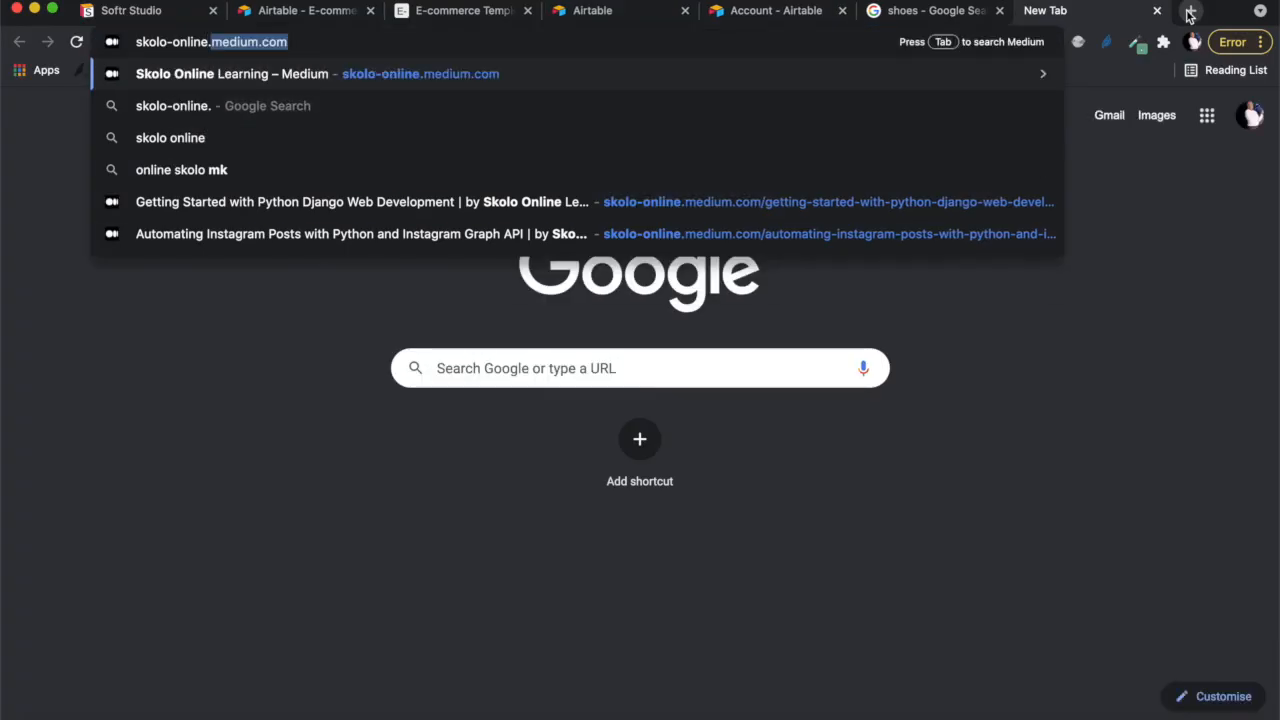
{"action": "type", "text": "softr"}
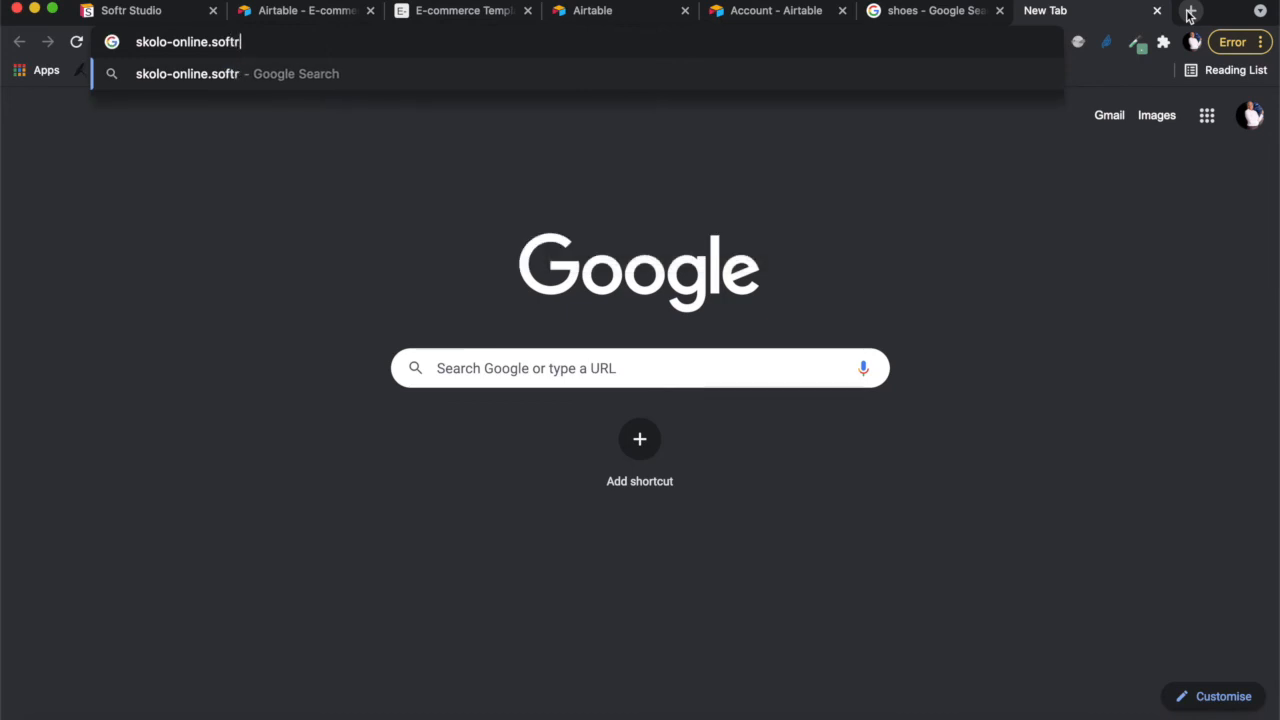
{"action": "left_click", "coordinate": [131, 12]}
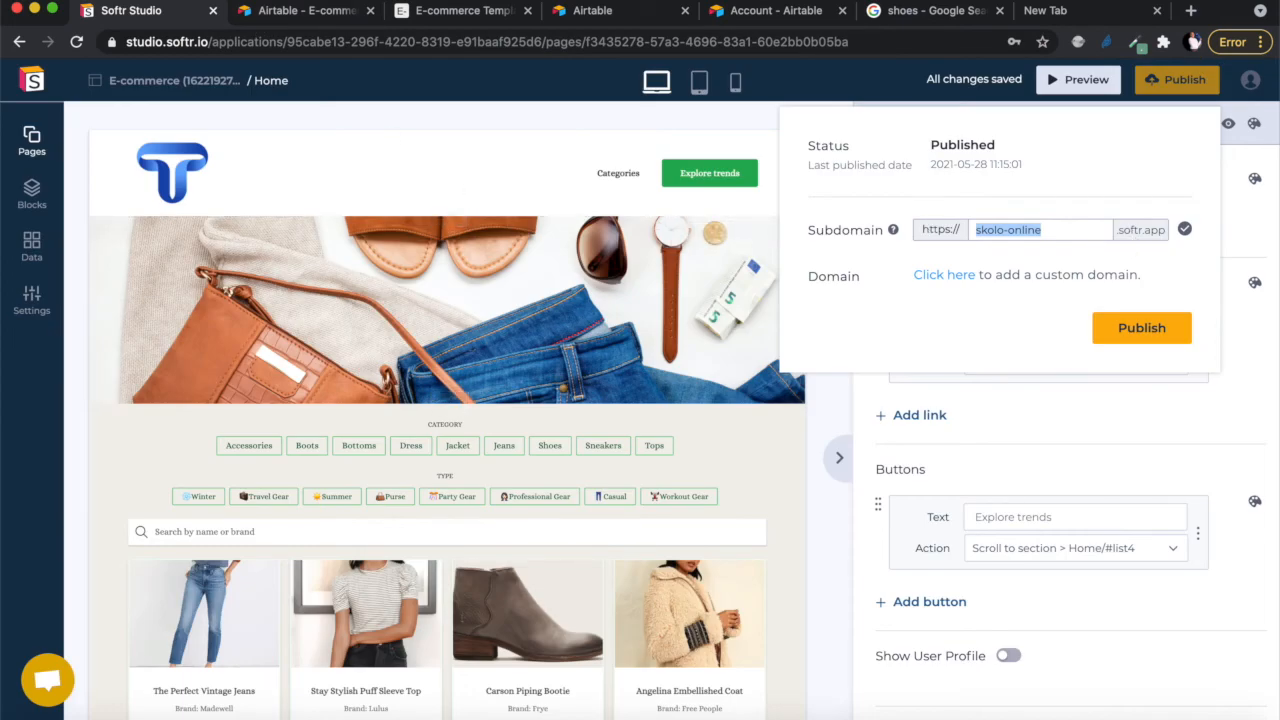
{"action": "left_click", "coordinate": [1078, 10]}
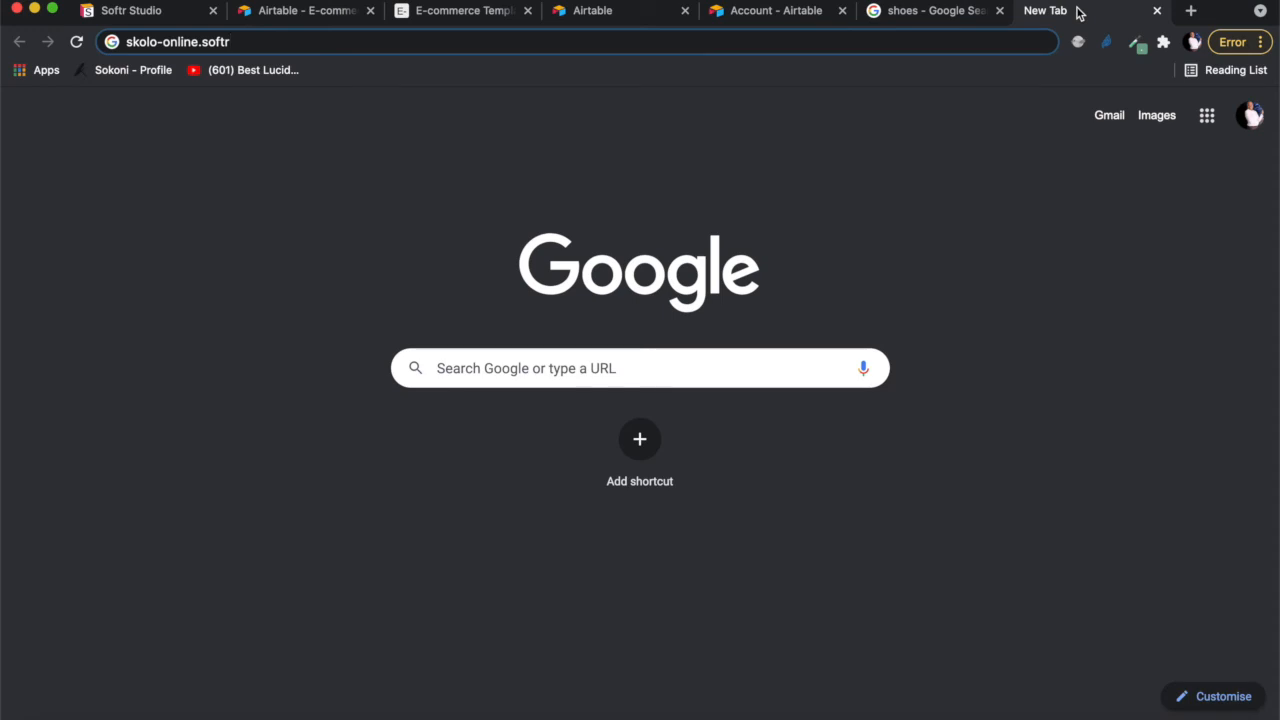
{"action": "type", "text": ".app"}
{"action": "key", "text": "Return"}
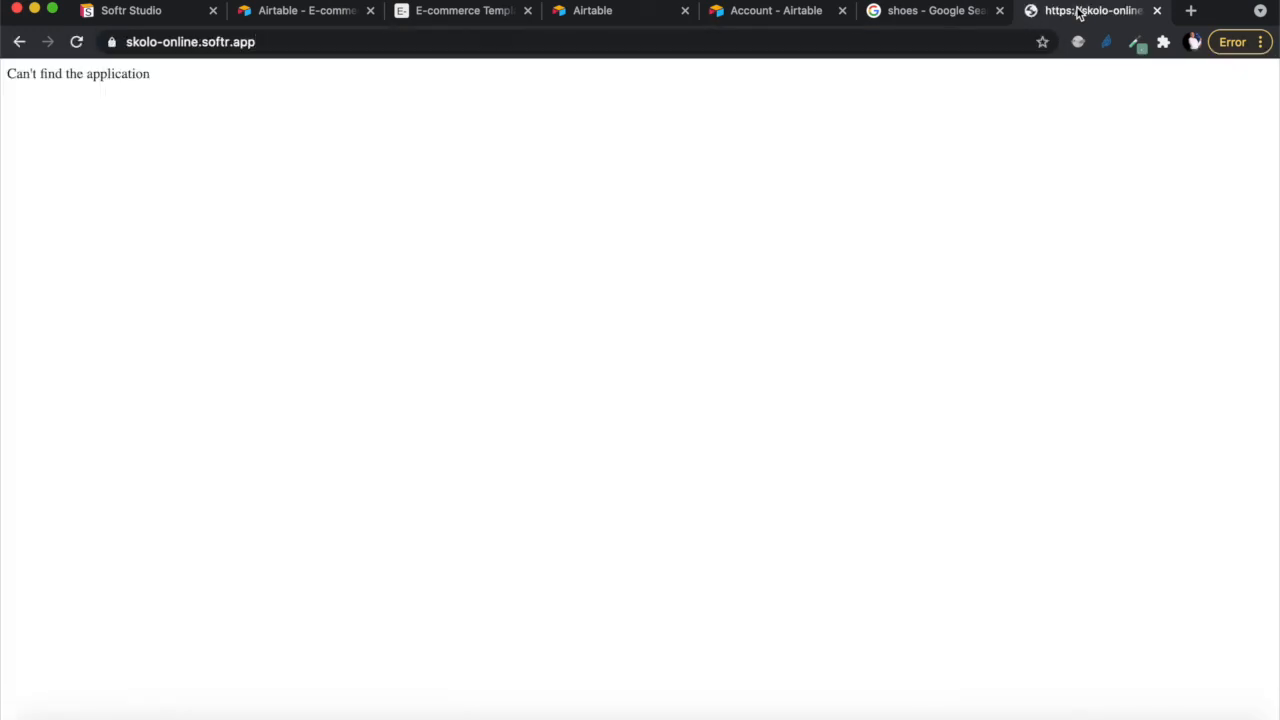
{"action": "left_click", "coordinate": [145, 14]}
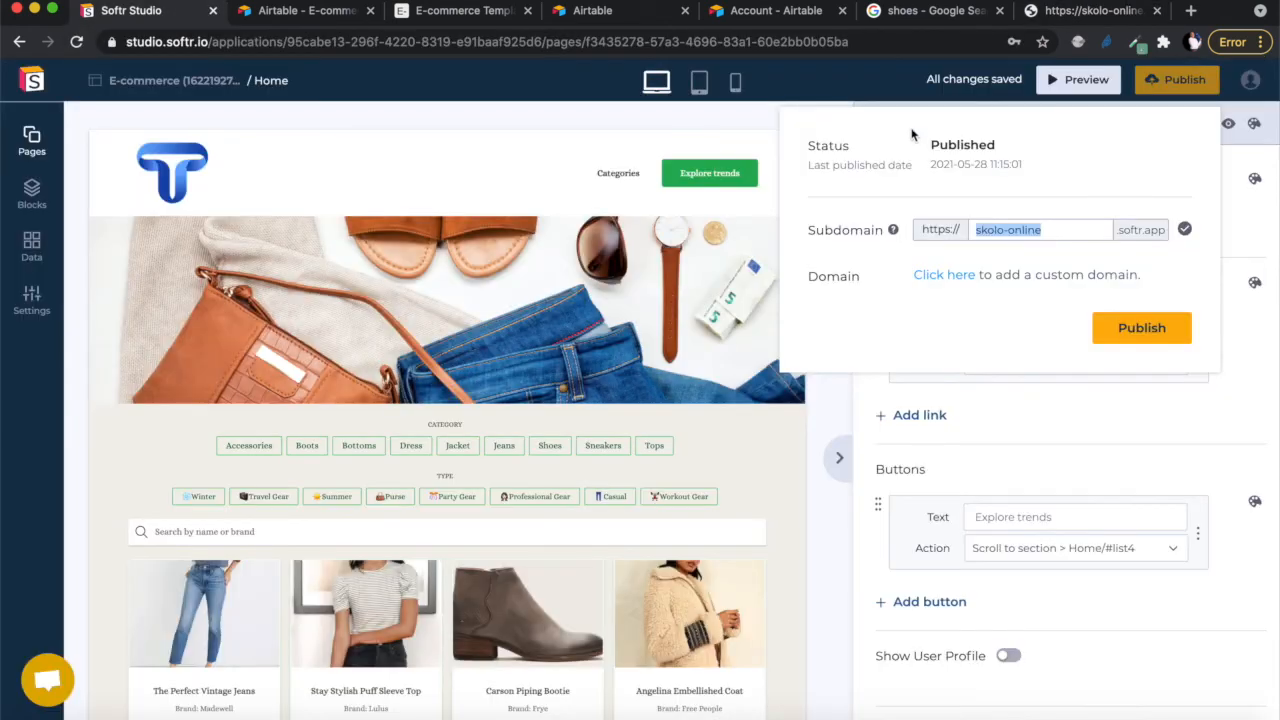
- Republish the app, close the publishing popup and scroll through the header settings
{"action": "left_click", "coordinate": [1156, 332]}
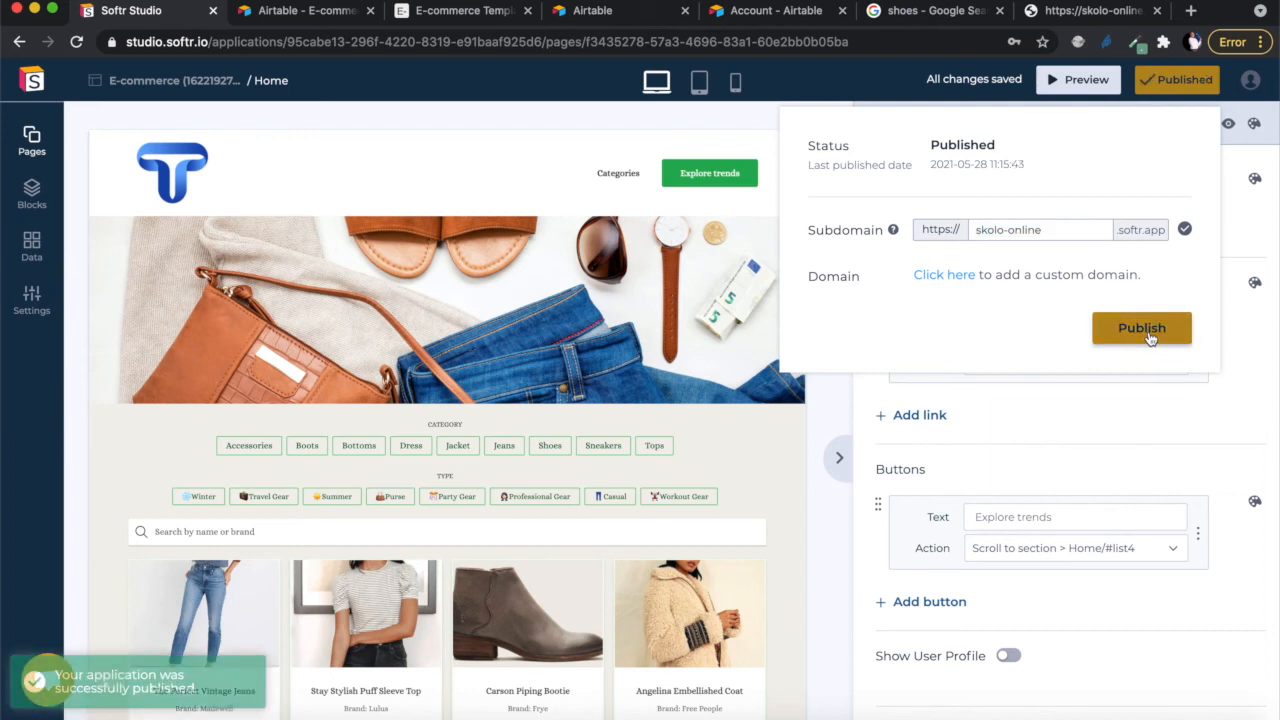
{"action": "left_click", "coordinate": [1254, 374]}
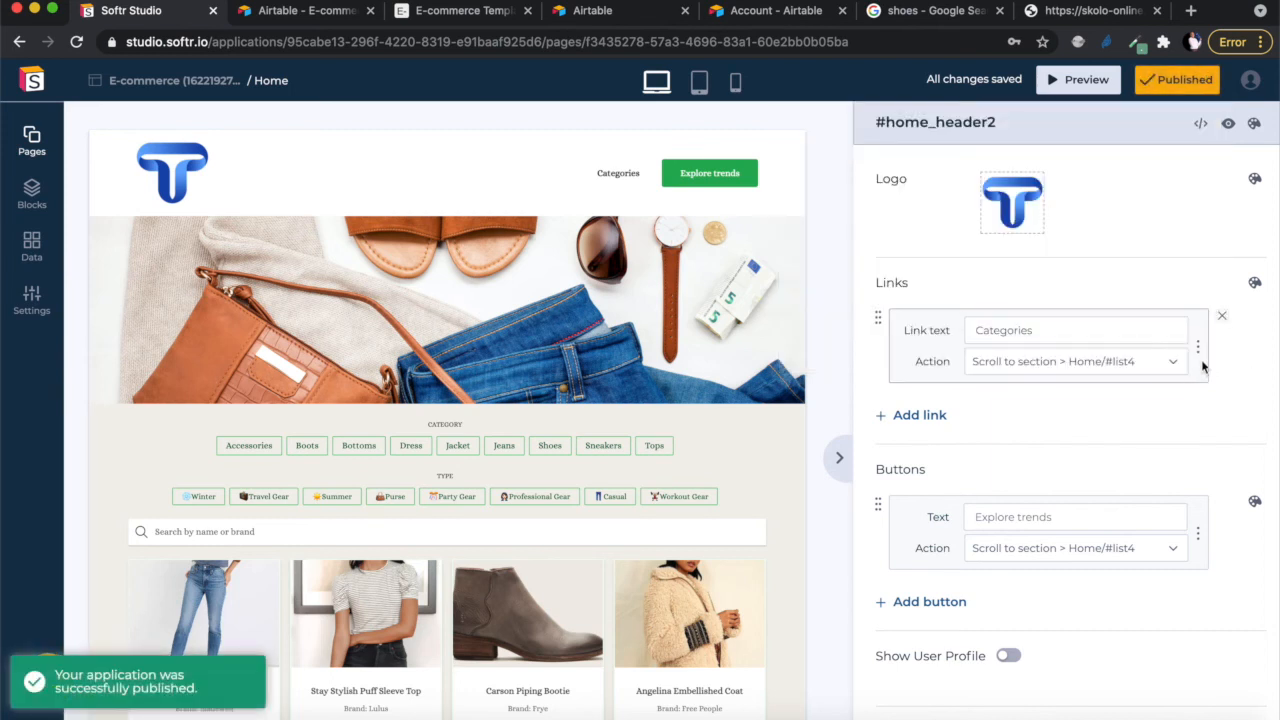
{"action": "scroll", "coordinate": [1002, 435], "scroll_direction": "down", "scroll_amount": 3}
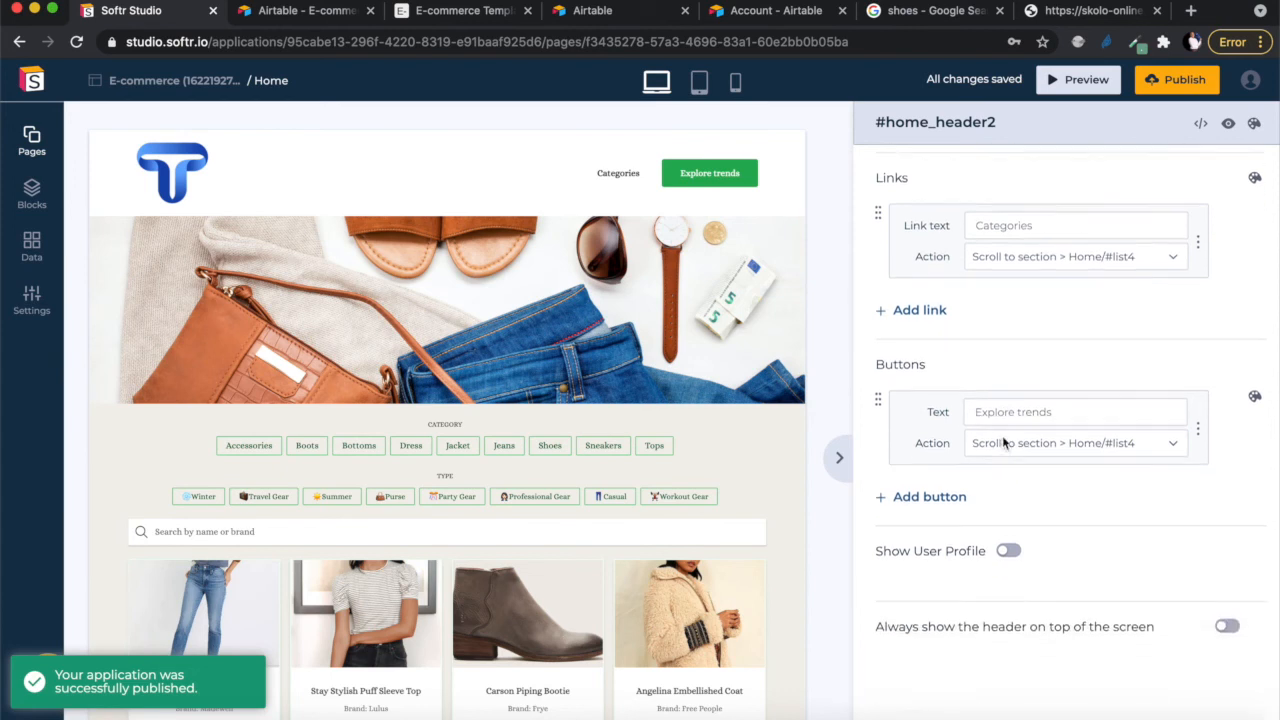
{"action": "scroll", "coordinate": [1002, 435], "scroll_direction": "up", "scroll_amount": 3}
{"action": "scroll", "coordinate": [1002, 435], "scroll_direction": "down", "scroll_amount": 3}
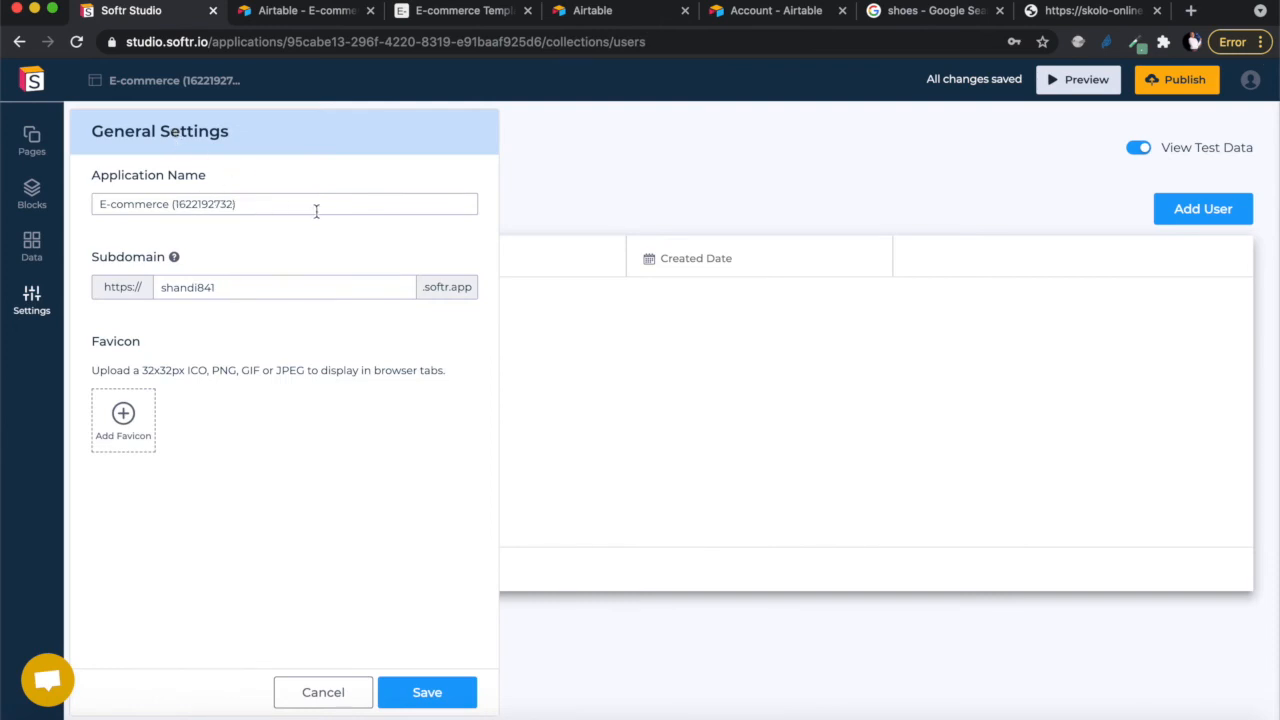
- Set the app subdomain to skolo-online and save the general settings
{"action": "left_click", "coordinate": [231, 292]}
{"action": "left_click_drag", "start_coordinate": [239, 288], "coordinate": [155, 288]}
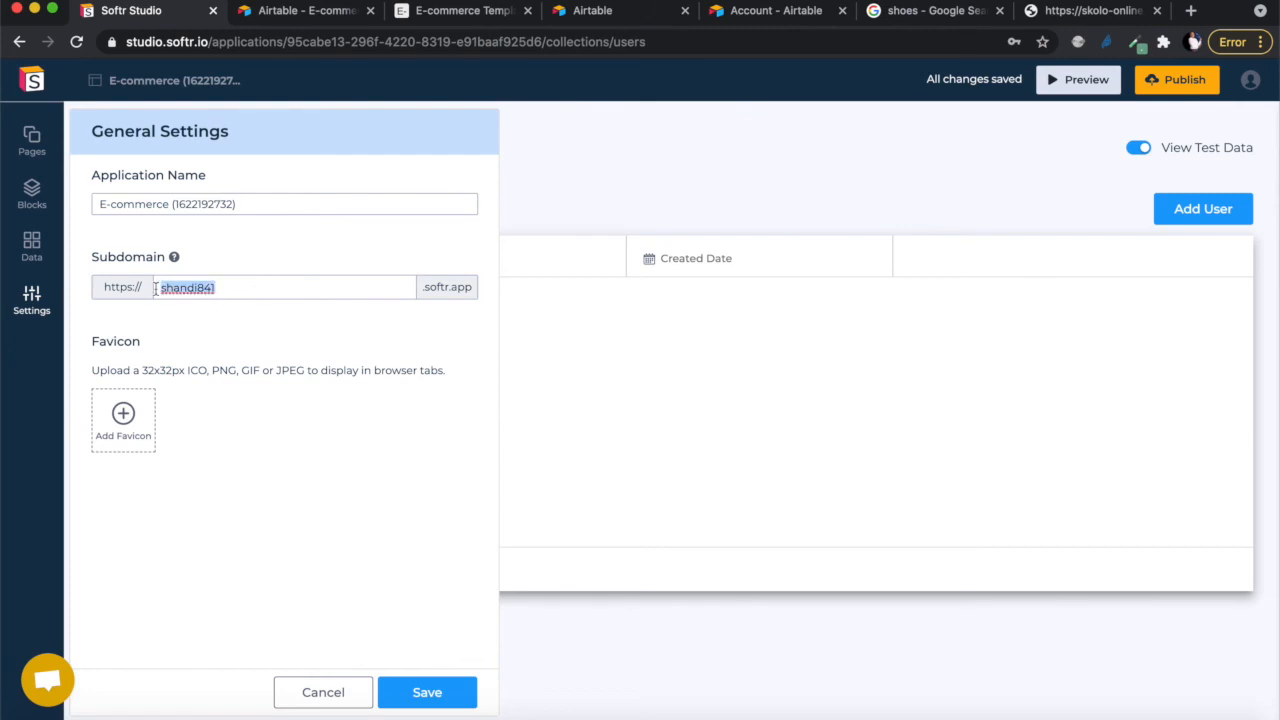
{"action": "type", "text": "skolo"}
{"action": "key", "text": "BackSpace"}
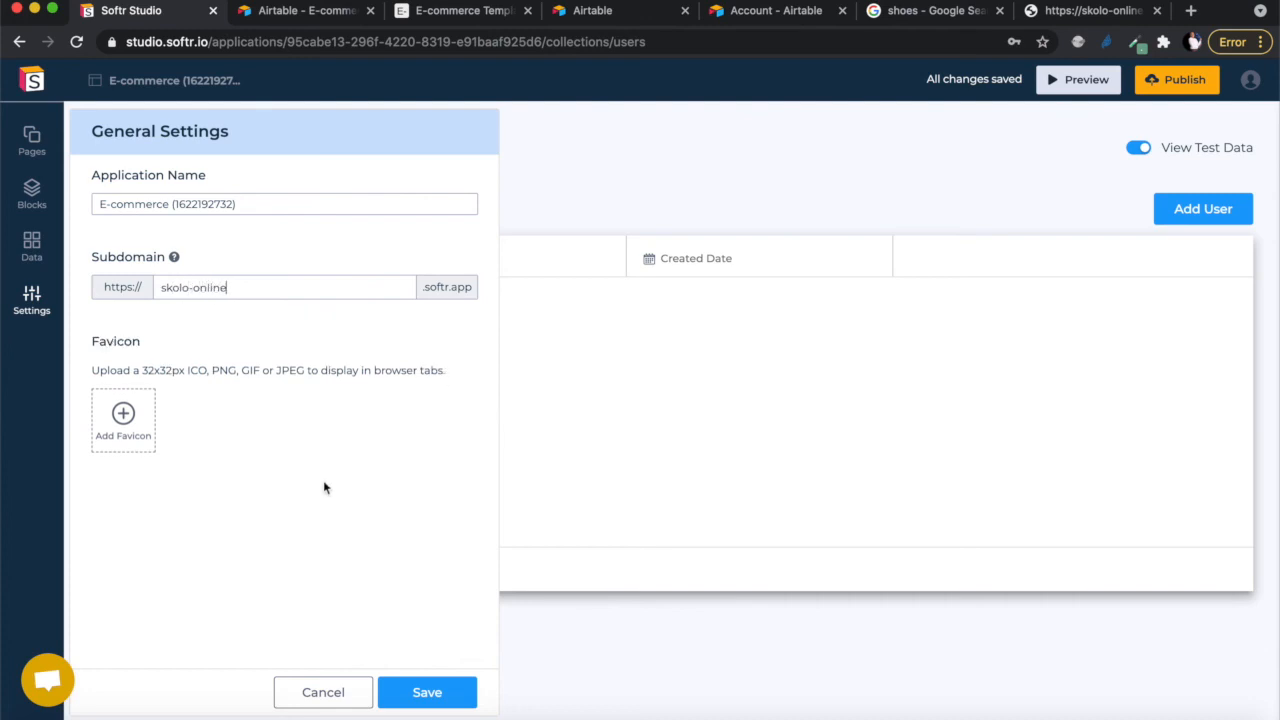
{"action": "left_click", "coordinate": [428, 690]}
- Upload favicon.png as the app's favicon in General settings
{"action": "left_click", "coordinate": [214, 136]}
{"action": "left_click", "coordinate": [123, 418]}
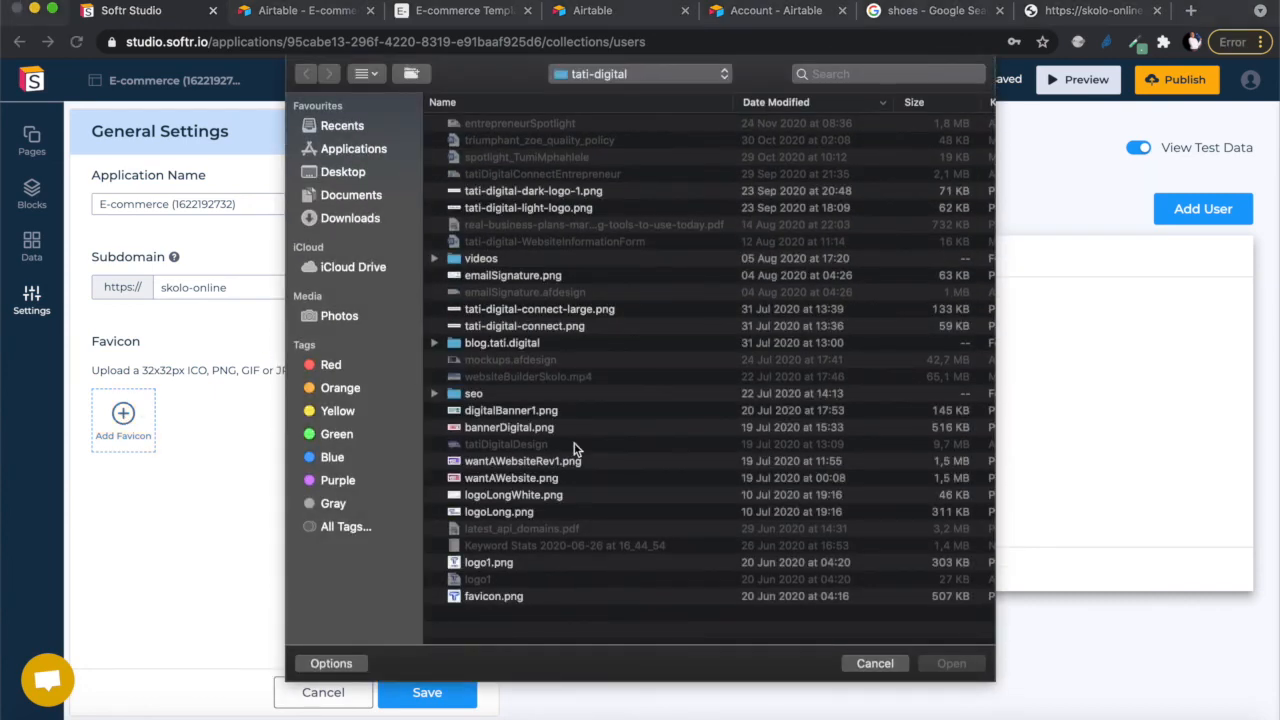
{"action": "double_click", "coordinate": [493, 594]}
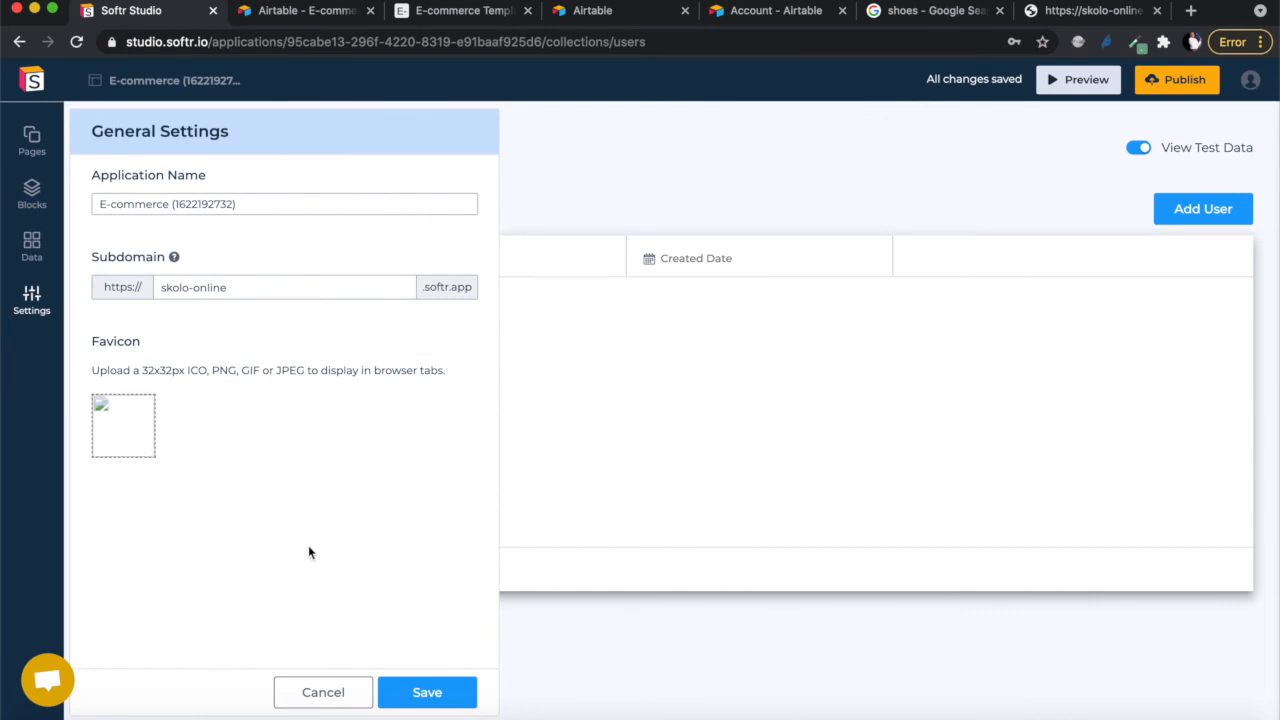
- Save the favicon, then look through the Default Styles & Colors settings
{"action": "left_click", "coordinate": [438, 697]}
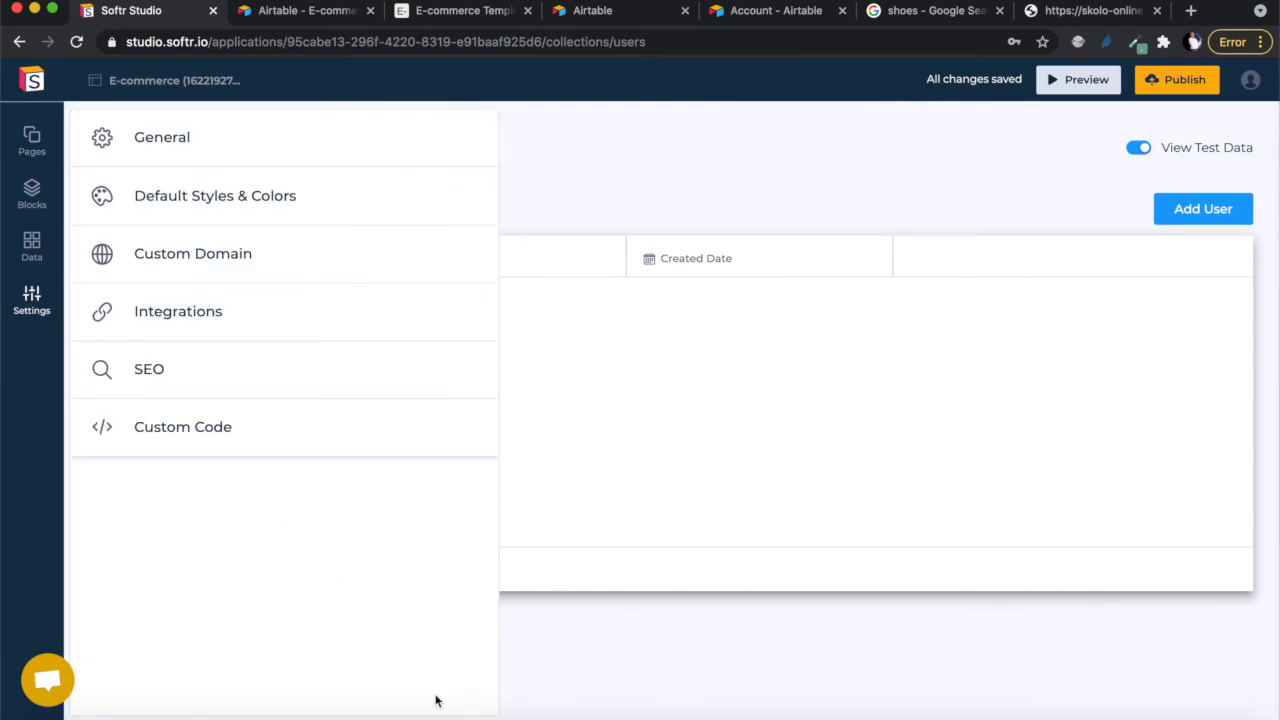
{"action": "left_click", "coordinate": [284, 200]}
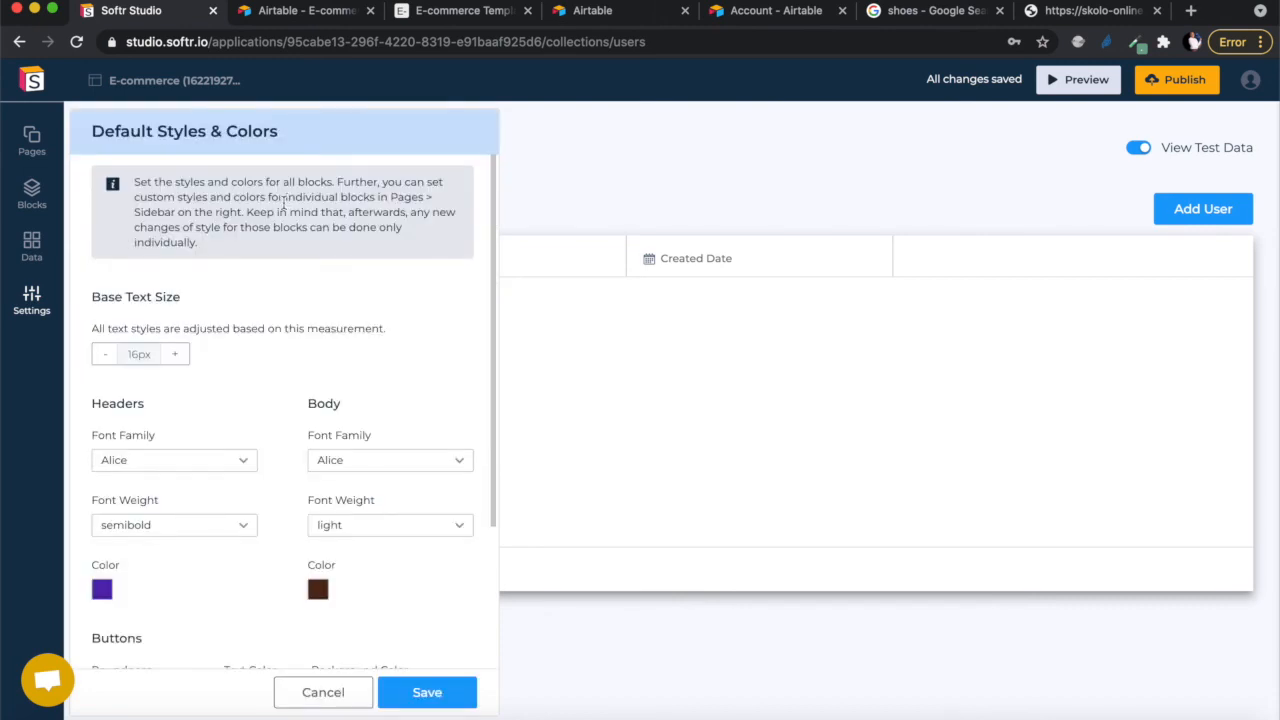
{"action": "scroll", "coordinate": [200, 420], "scroll_direction": "down", "scroll_amount": 5}
{"action": "scroll", "coordinate": [200, 420], "scroll_direction": "up", "scroll_amount": 5}
{"action": "left_click", "coordinate": [424, 698]}
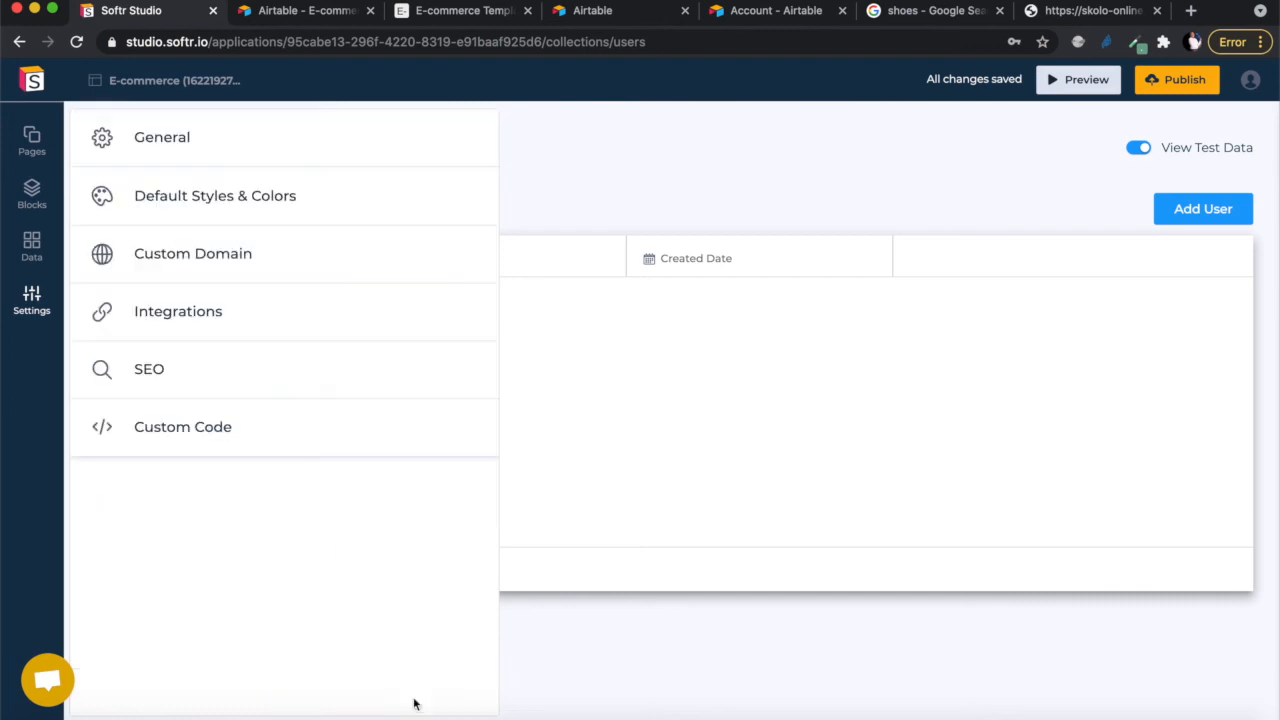
- Review the Custom Domain settings and the list of available Integrations
{"action": "left_click", "coordinate": [220, 257]}
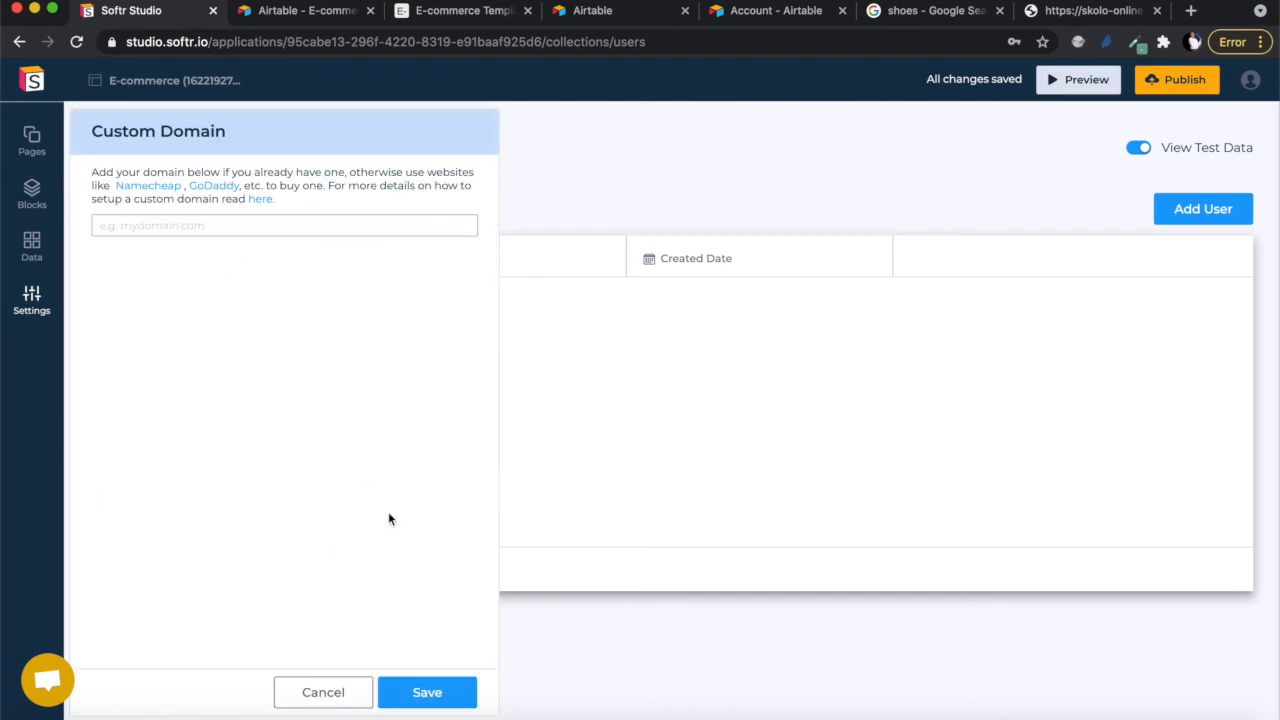
{"action": "left_click", "coordinate": [424, 694]}
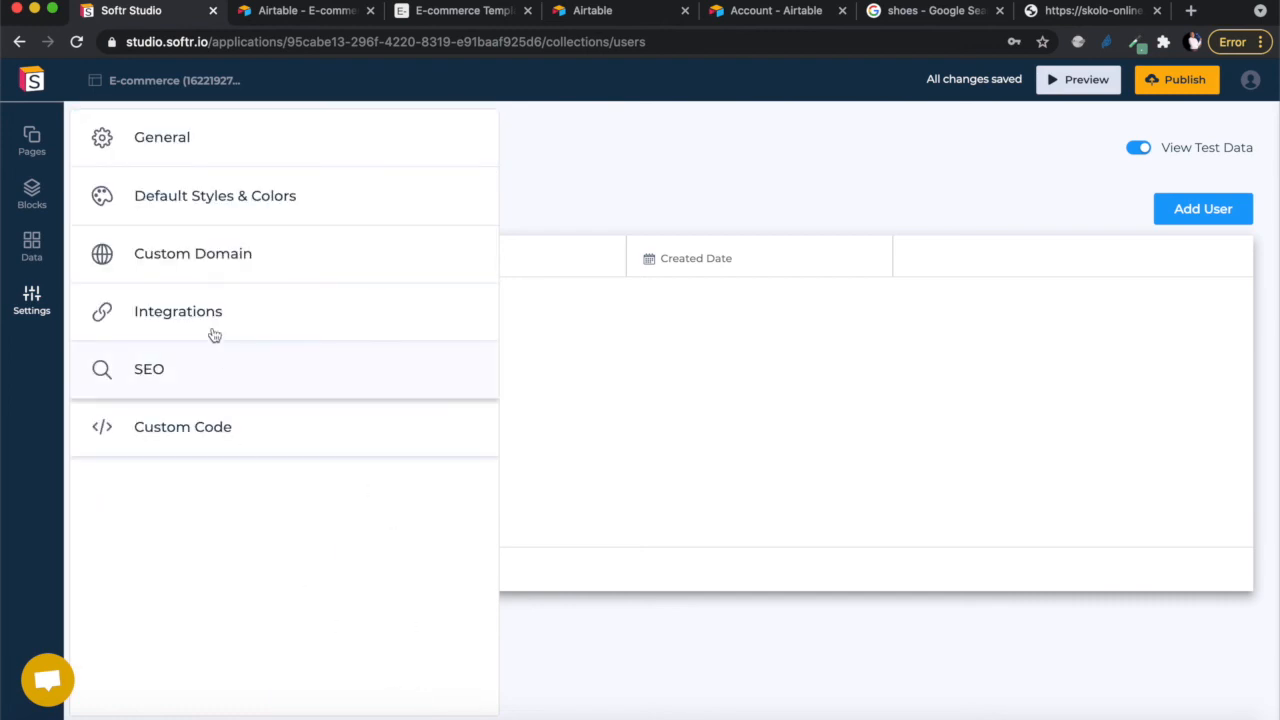
{"action": "left_click", "coordinate": [247, 318]}
{"action": "scroll", "coordinate": [266, 434], "scroll_direction": "down", "scroll_amount": 2}
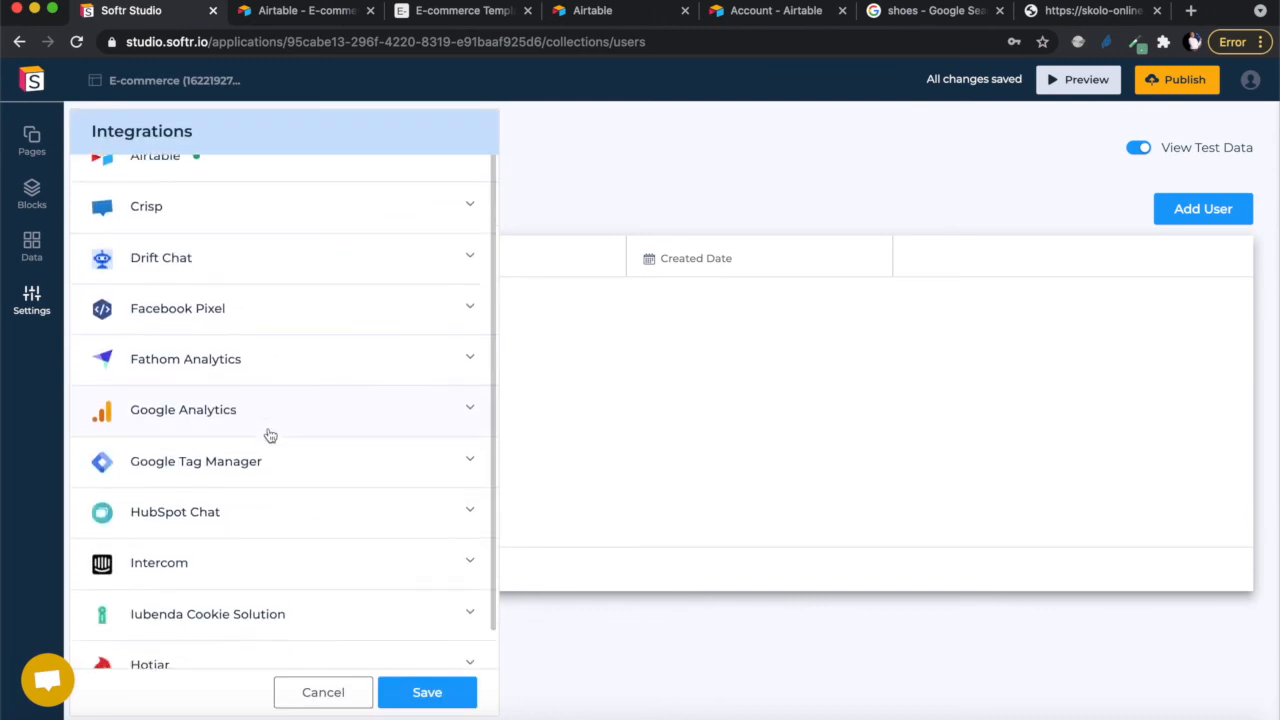
{"action": "scroll", "coordinate": [270, 435], "scroll_direction": "up", "scroll_amount": 2}
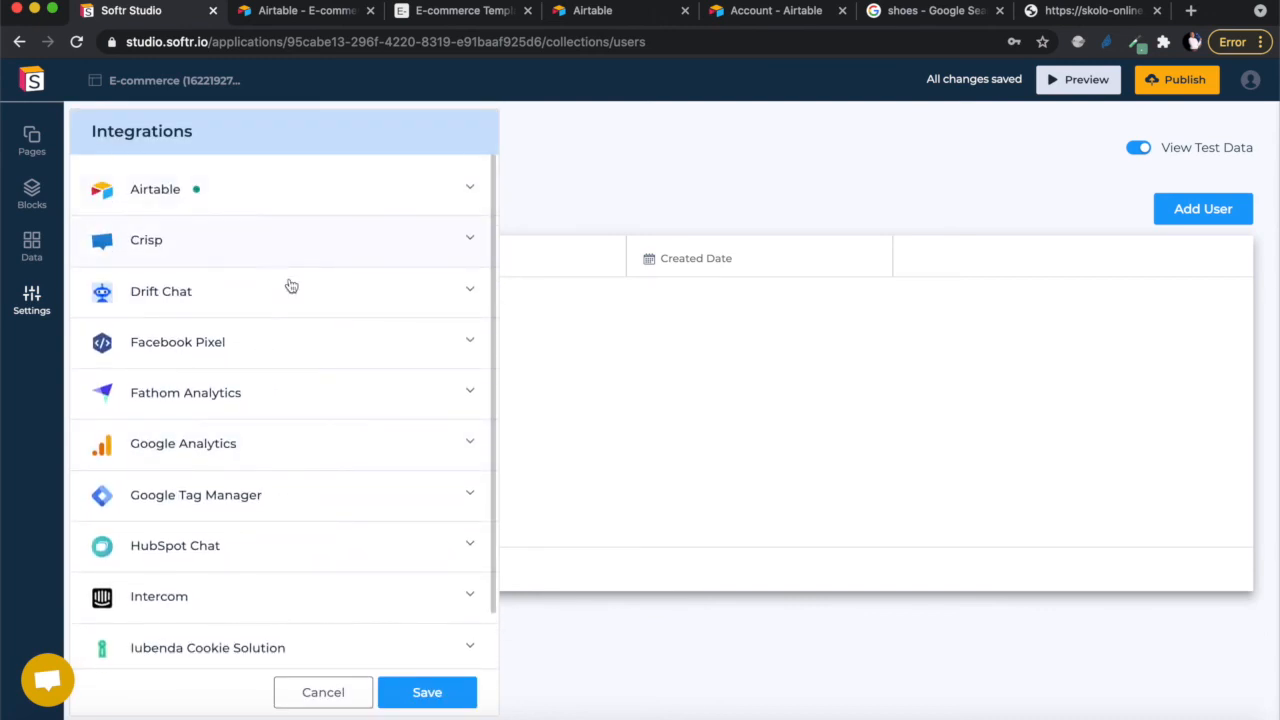
{"action": "scroll", "coordinate": [284, 508], "scroll_direction": "down", "scroll_amount": 2}
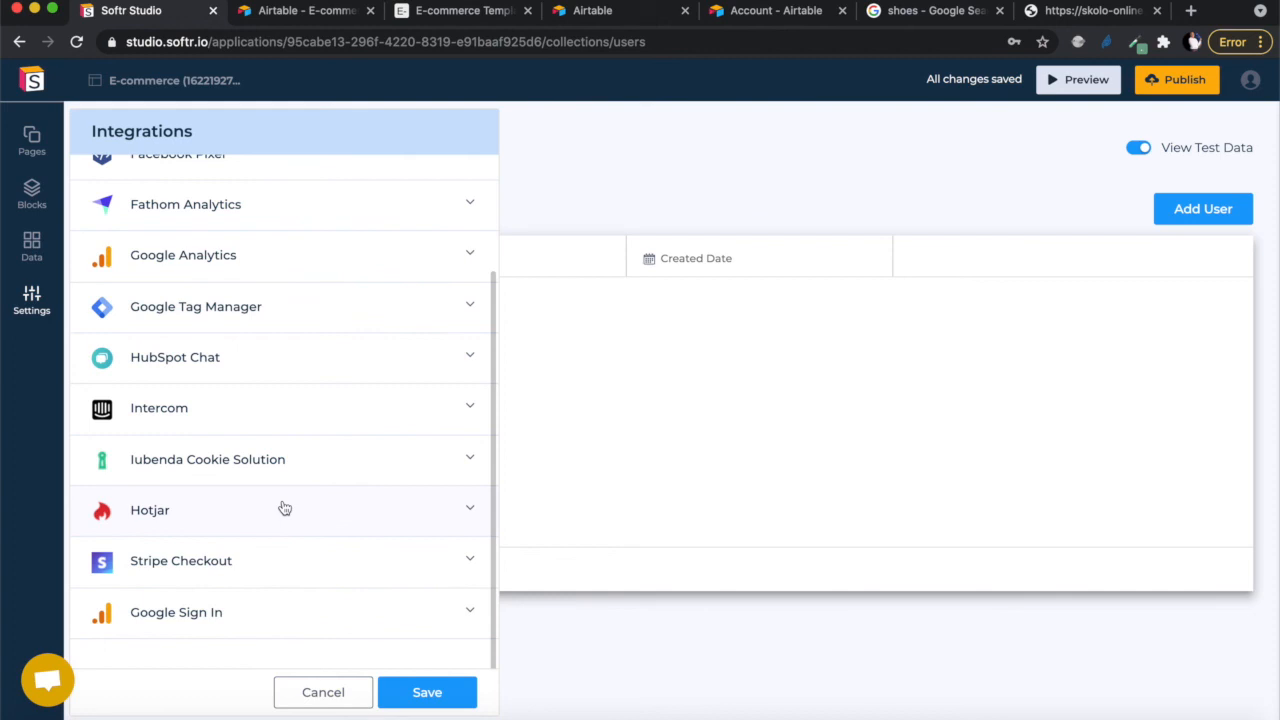
{"action": "scroll", "coordinate": [284, 508], "scroll_direction": "up", "scroll_amount": 2}
{"action": "scroll", "coordinate": [283, 506], "scroll_direction": "down", "scroll_amount": 2}
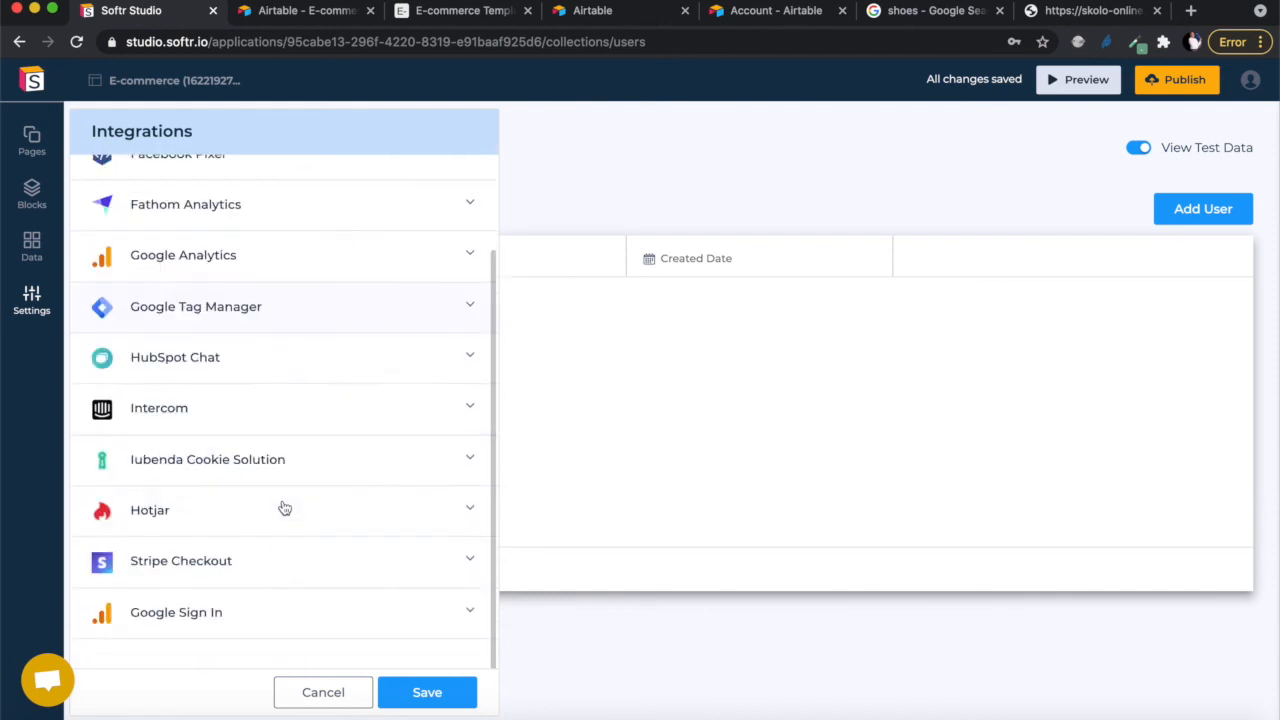
{"action": "left_click", "coordinate": [408, 703]}
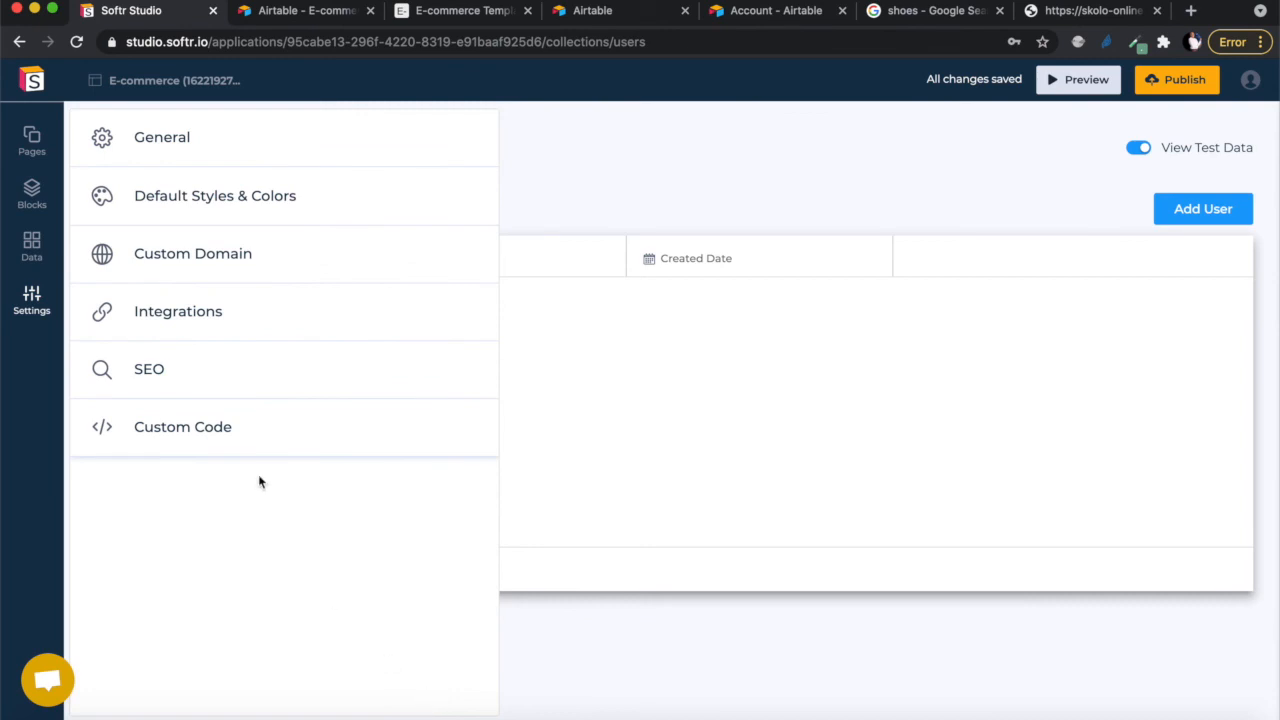
- Review the SEO and Custom Code settings without changing anything
{"action": "left_click", "coordinate": [206, 375]}
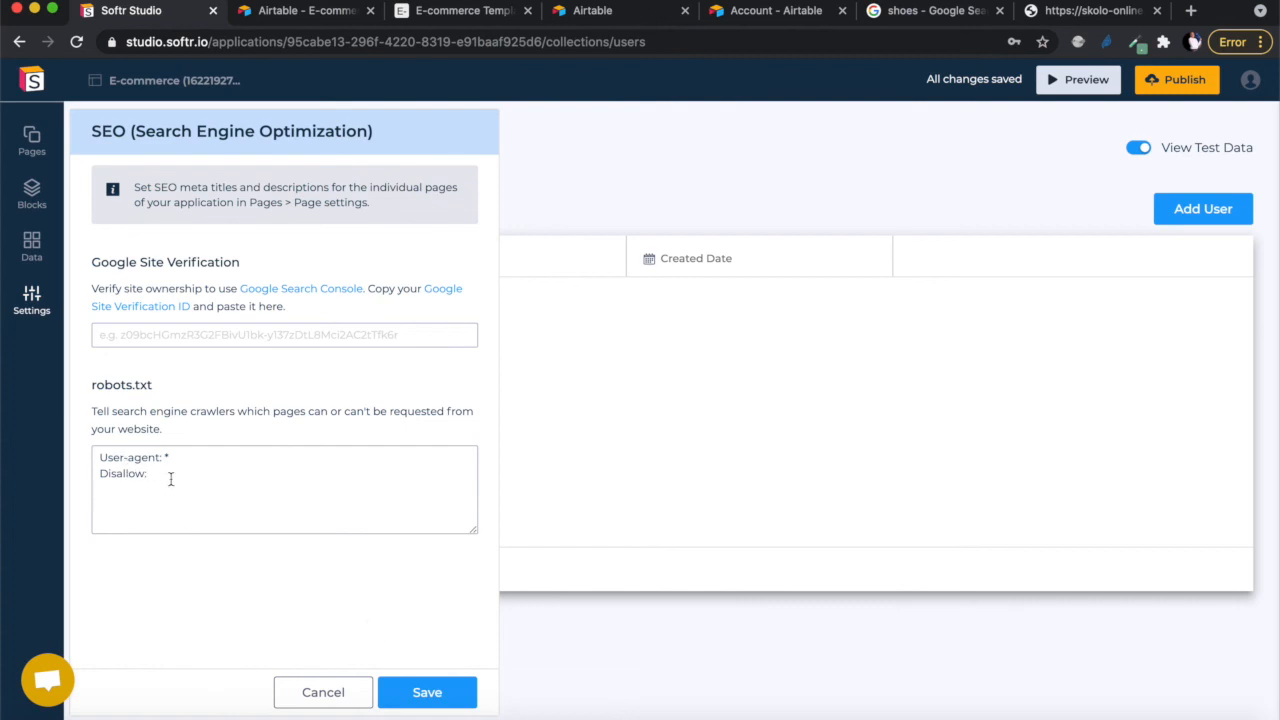
{"action": "left_click", "coordinate": [325, 692]}
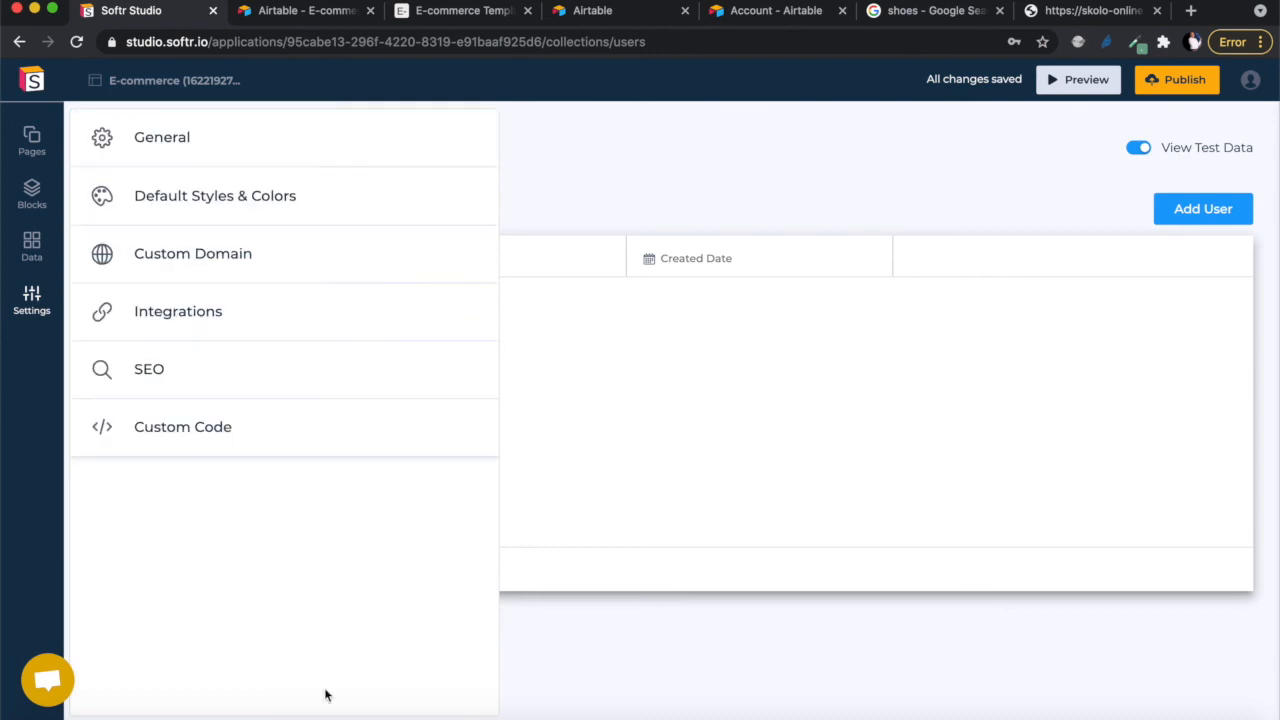
{"action": "left_click", "coordinate": [214, 442]}
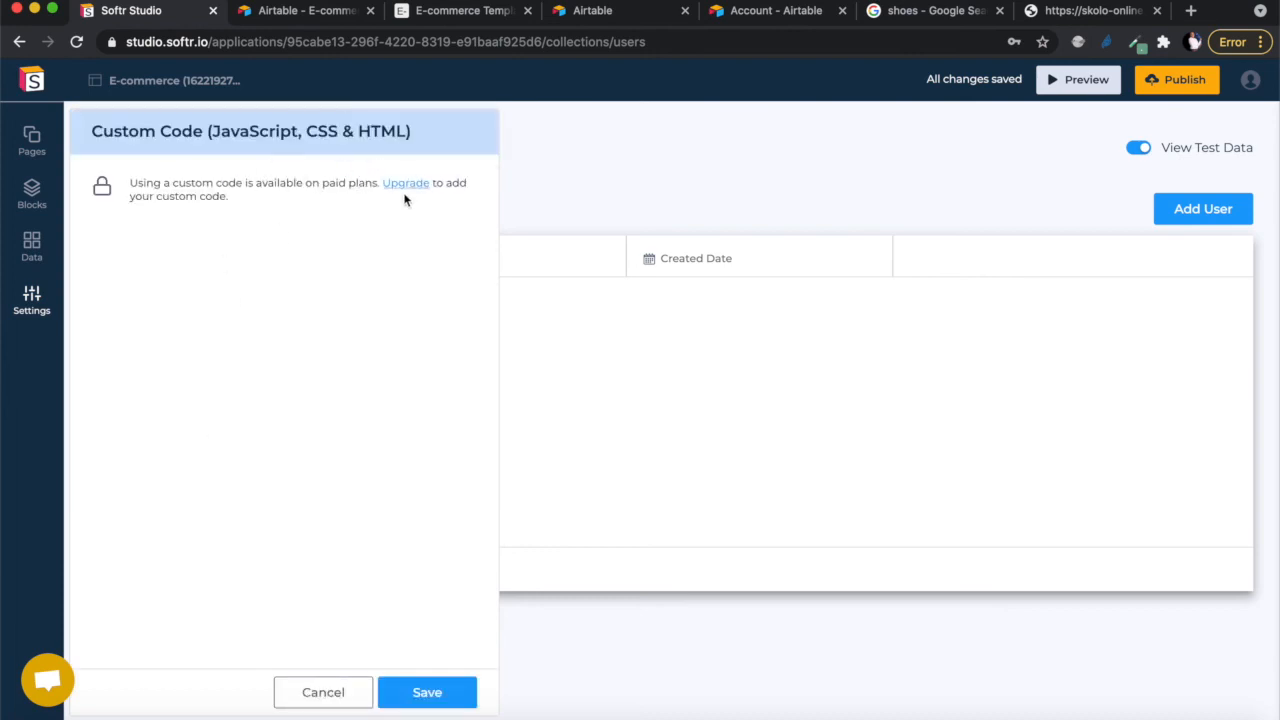
{"action": "left_click", "coordinate": [336, 690]}
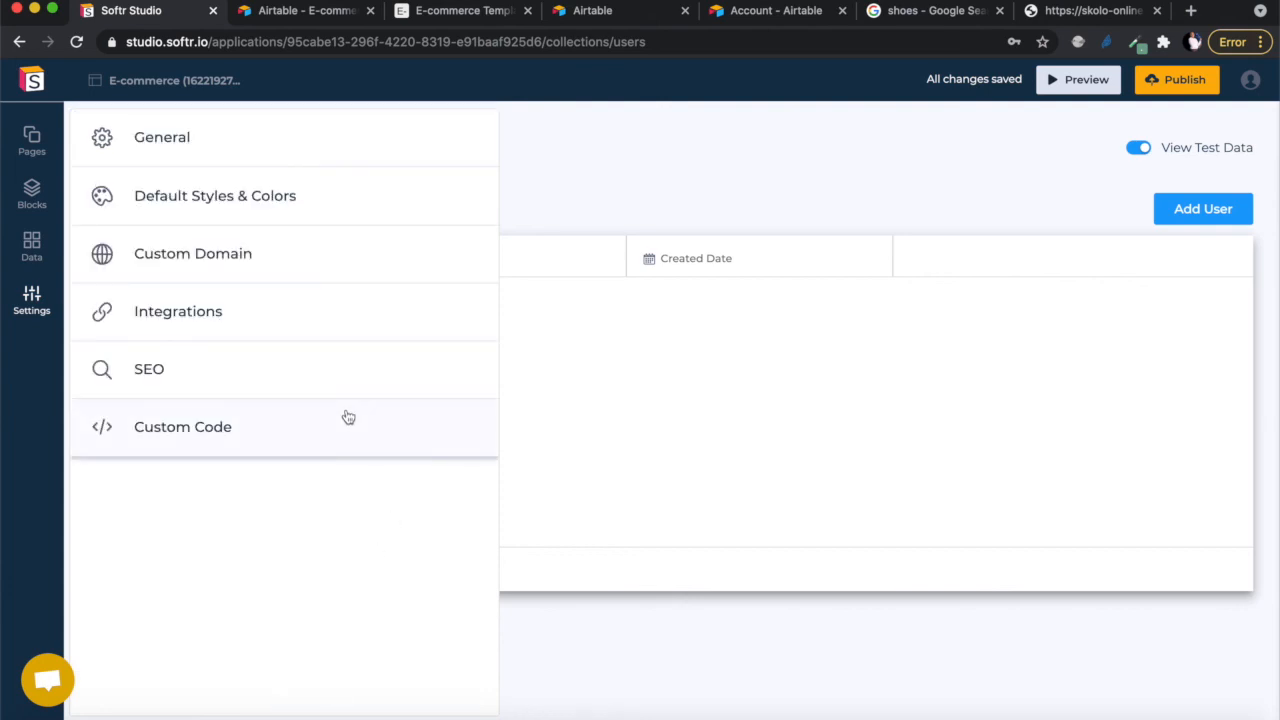
- Recheck Default Styles & Colors, then show the Home, Item-detail and order-form pages
{"action": "left_click", "coordinate": [305, 190]}
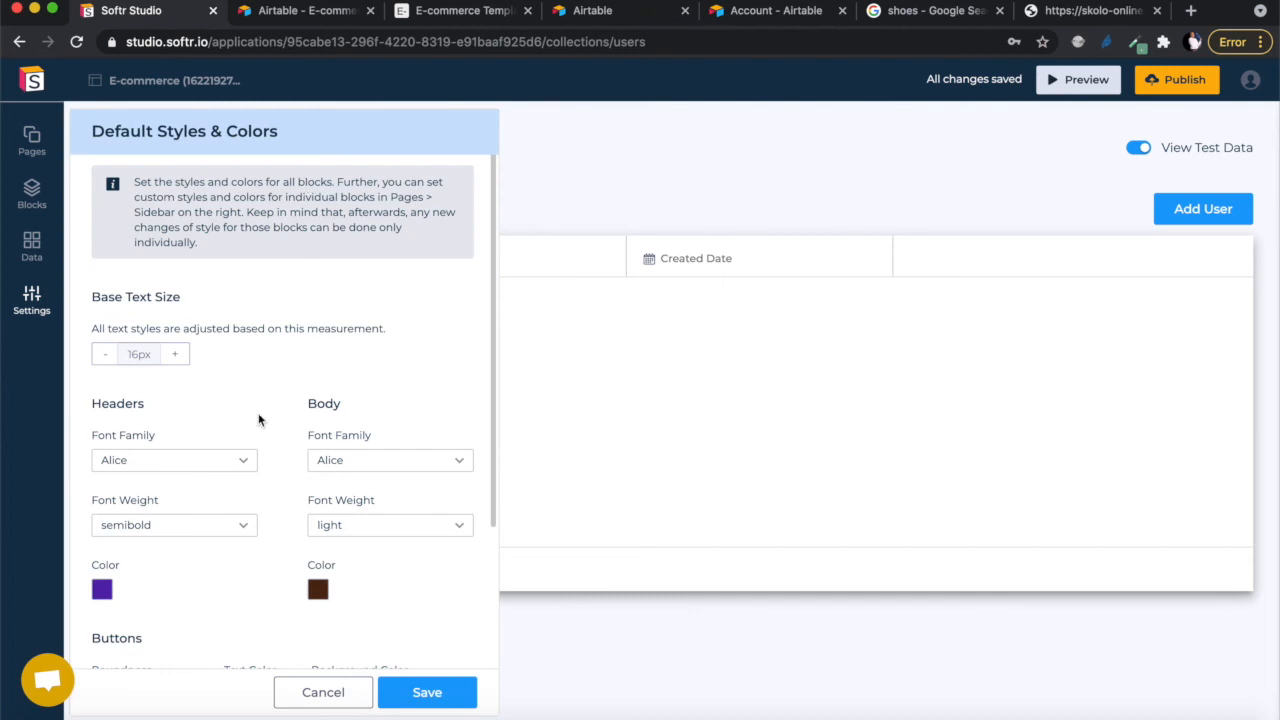
{"action": "scroll", "coordinate": [258, 420], "scroll_direction": "down", "scroll_amount": 5}
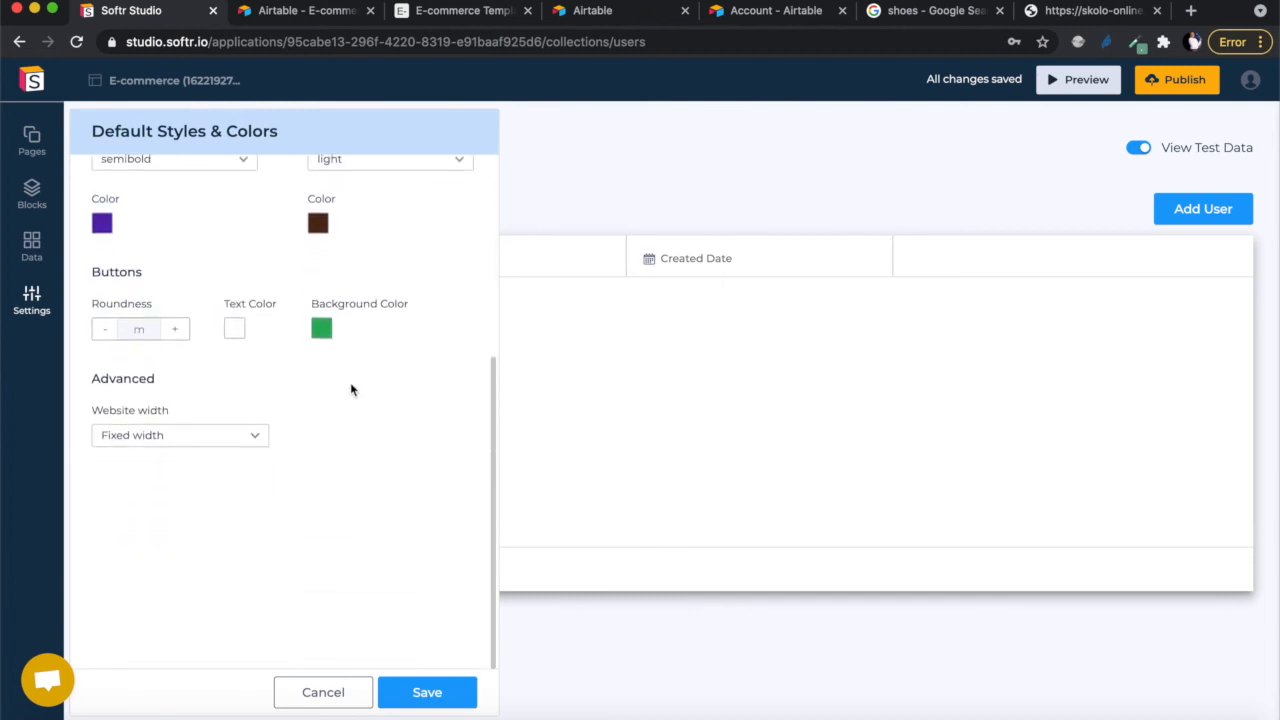
{"action": "scroll", "coordinate": [357, 423], "scroll_direction": "up", "scroll_amount": 3}
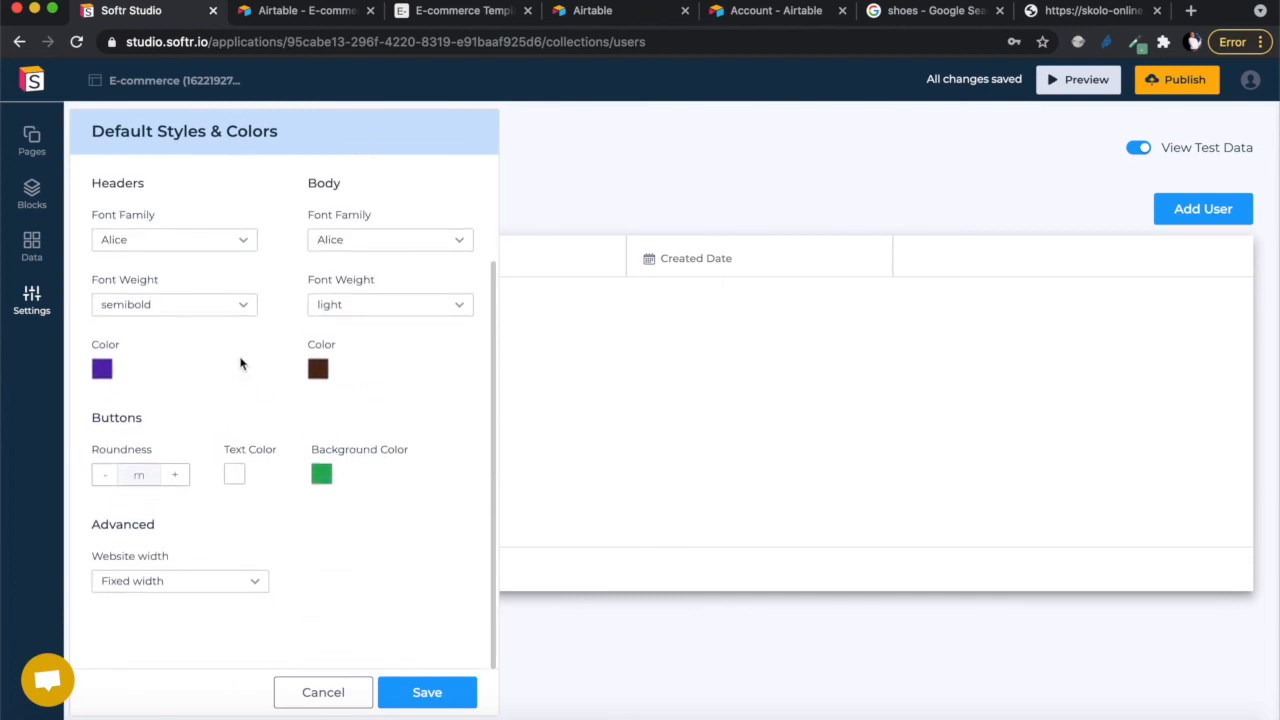
{"action": "scroll", "coordinate": [244, 369], "scroll_direction": "up", "scroll_amount": 1}
{"action": "scroll", "coordinate": [244, 369], "scroll_direction": "up", "scroll_amount": 2}
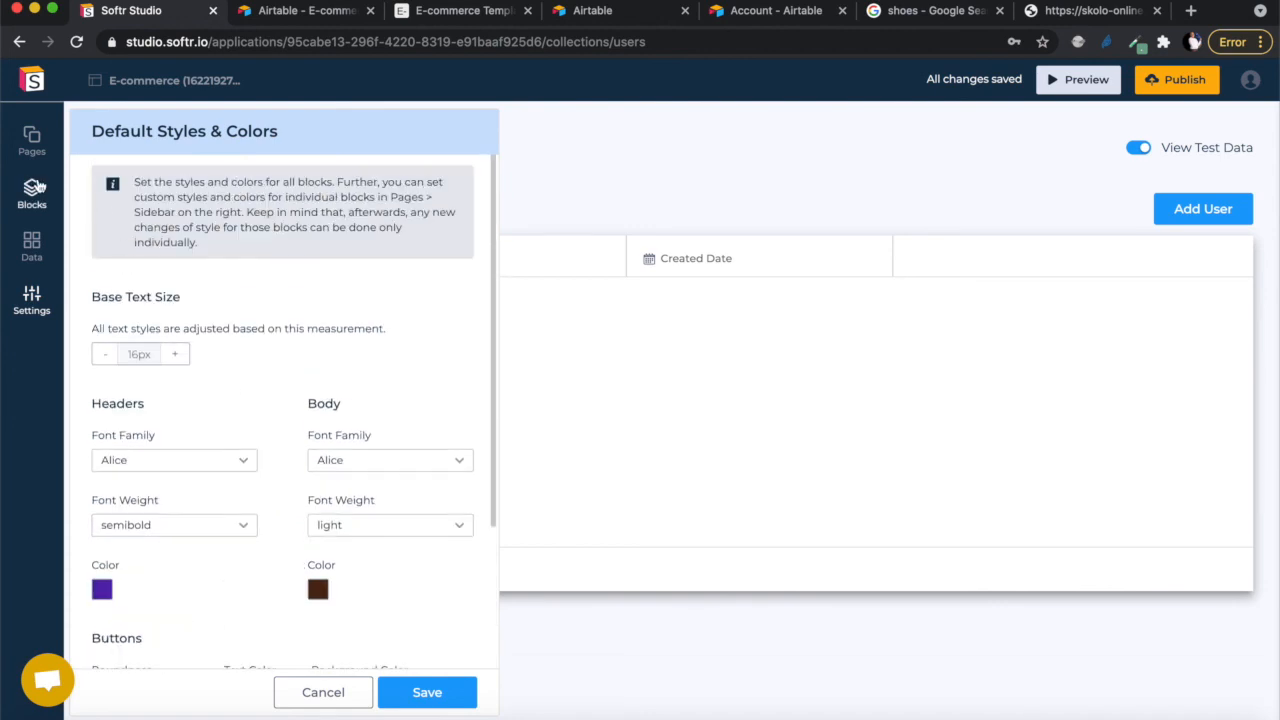
{"action": "left_click", "coordinate": [32, 143]}
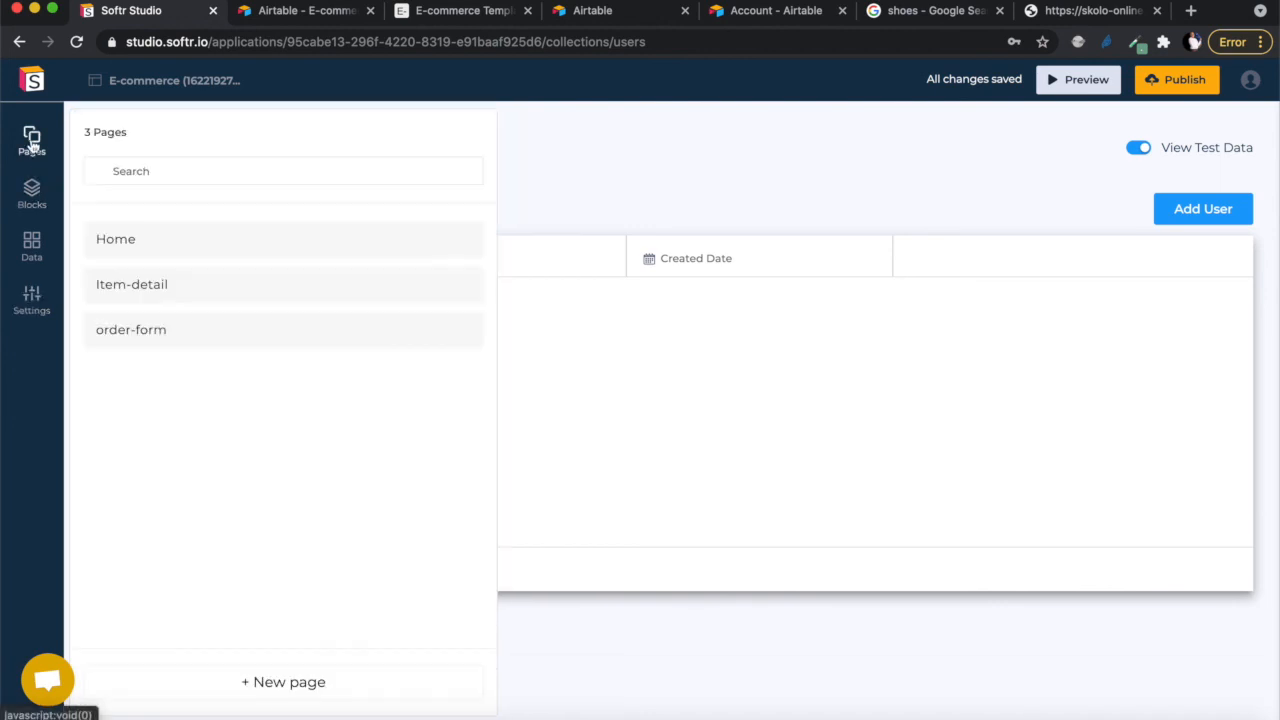
- Browse the Home page's block library, then reload skolo-online.softr.app, which still can't find the application
{"action": "left_click", "coordinate": [302, 253]}
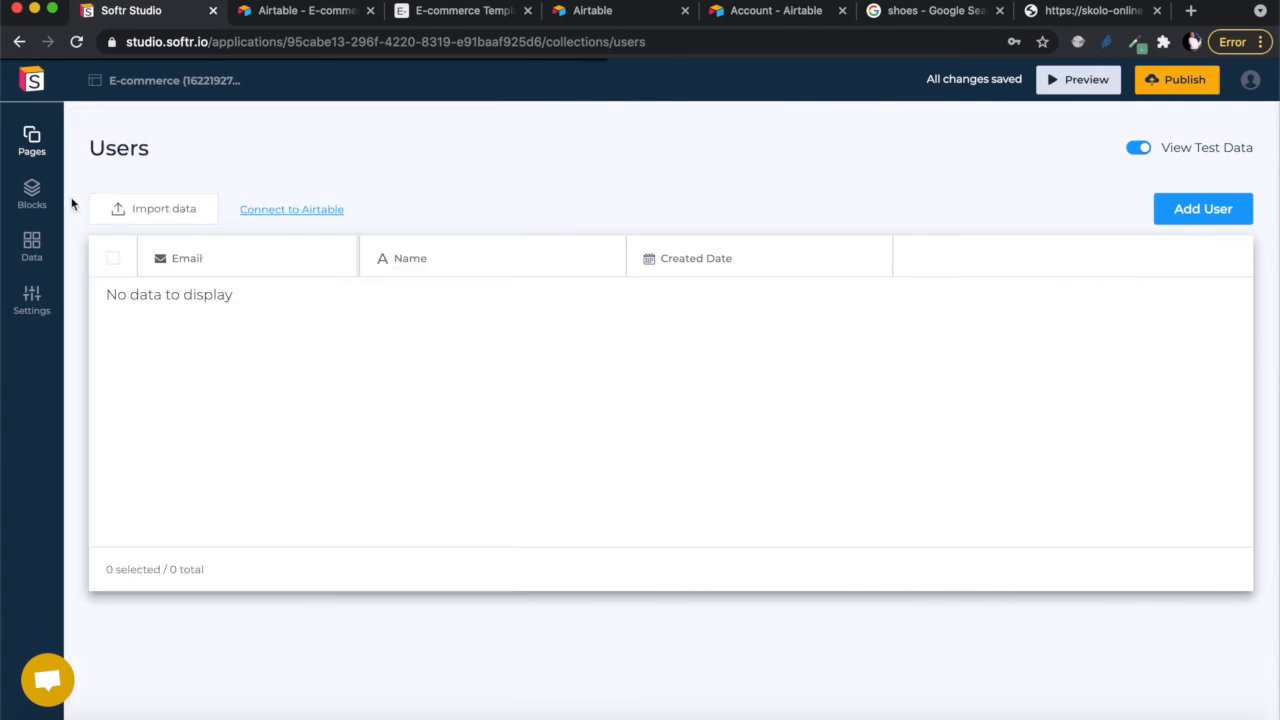
{"action": "left_click", "coordinate": [32, 200]}
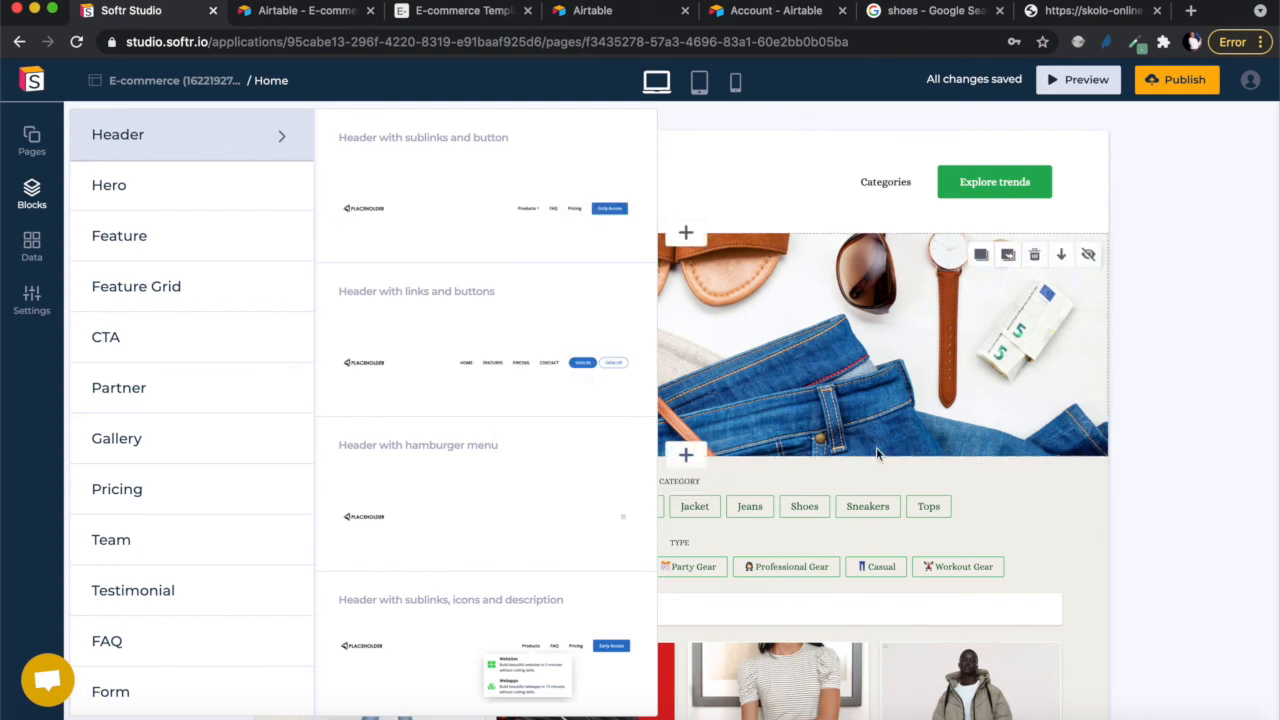
{"action": "scroll", "coordinate": [850, 455], "scroll_direction": "down", "scroll_amount": 1}
{"action": "scroll", "coordinate": [523, 491], "scroll_direction": "down", "scroll_amount": 1}
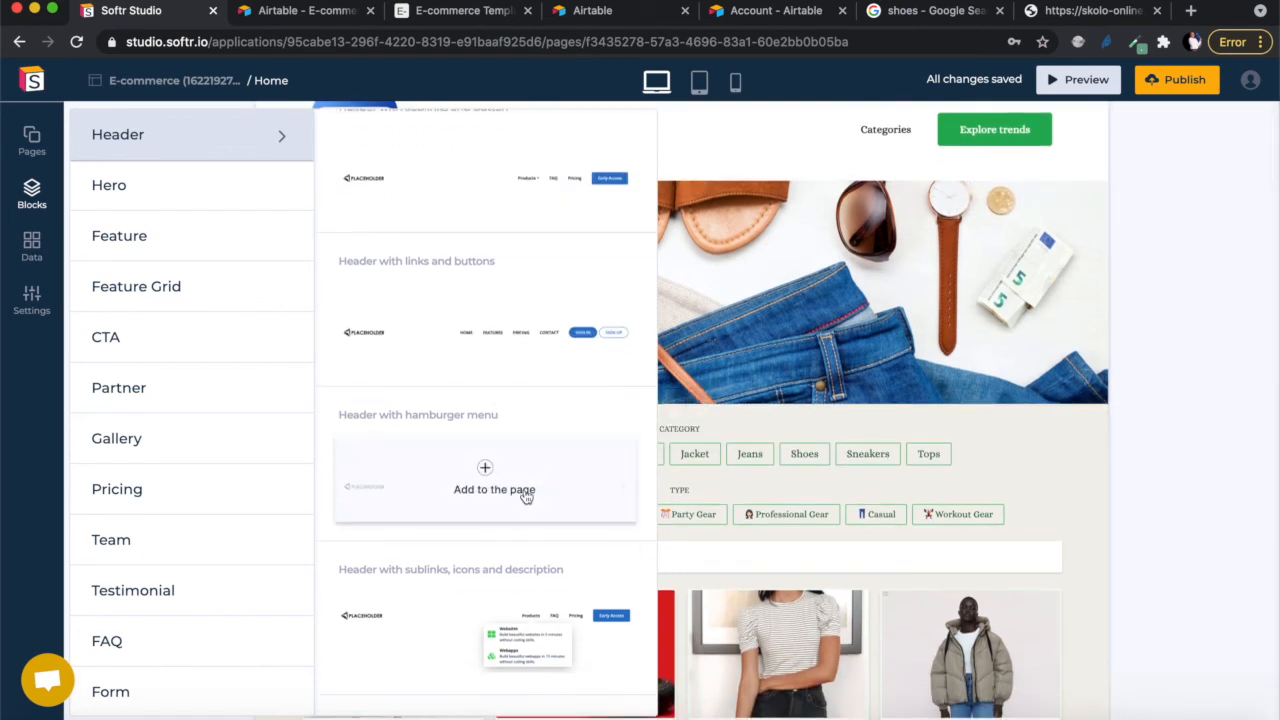
{"action": "scroll", "coordinate": [176, 538], "scroll_direction": "down", "scroll_amount": 1}
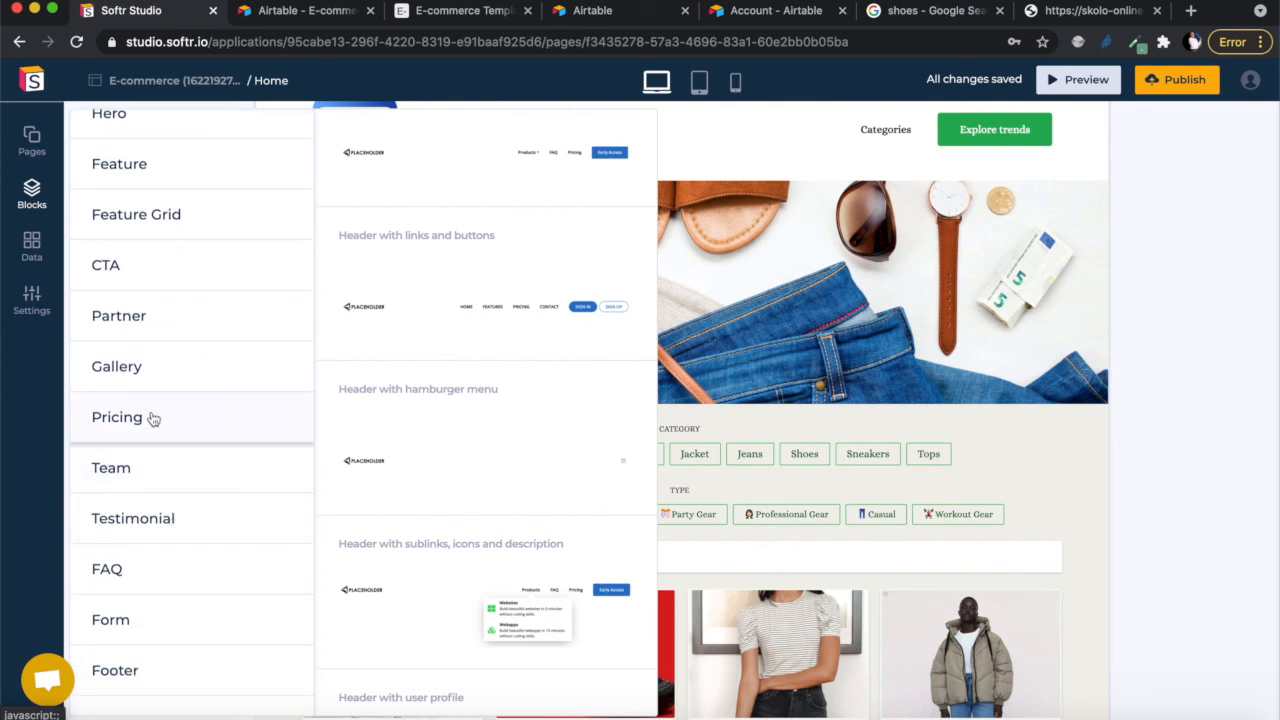
{"action": "scroll", "coordinate": [144, 528], "scroll_direction": "down", "scroll_amount": 2}
{"action": "scroll", "coordinate": [138, 560], "scroll_direction": "down", "scroll_amount": 2}
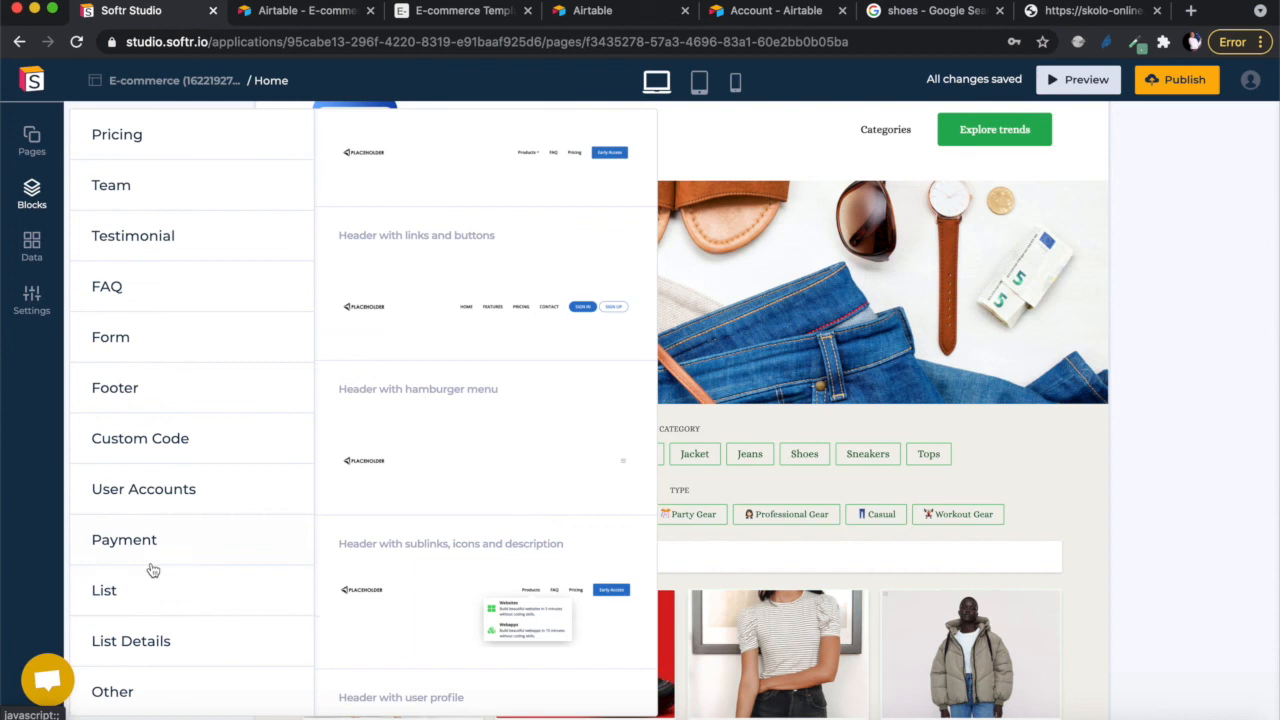
{"action": "scroll", "coordinate": [163, 489], "scroll_direction": "up", "scroll_amount": 2}
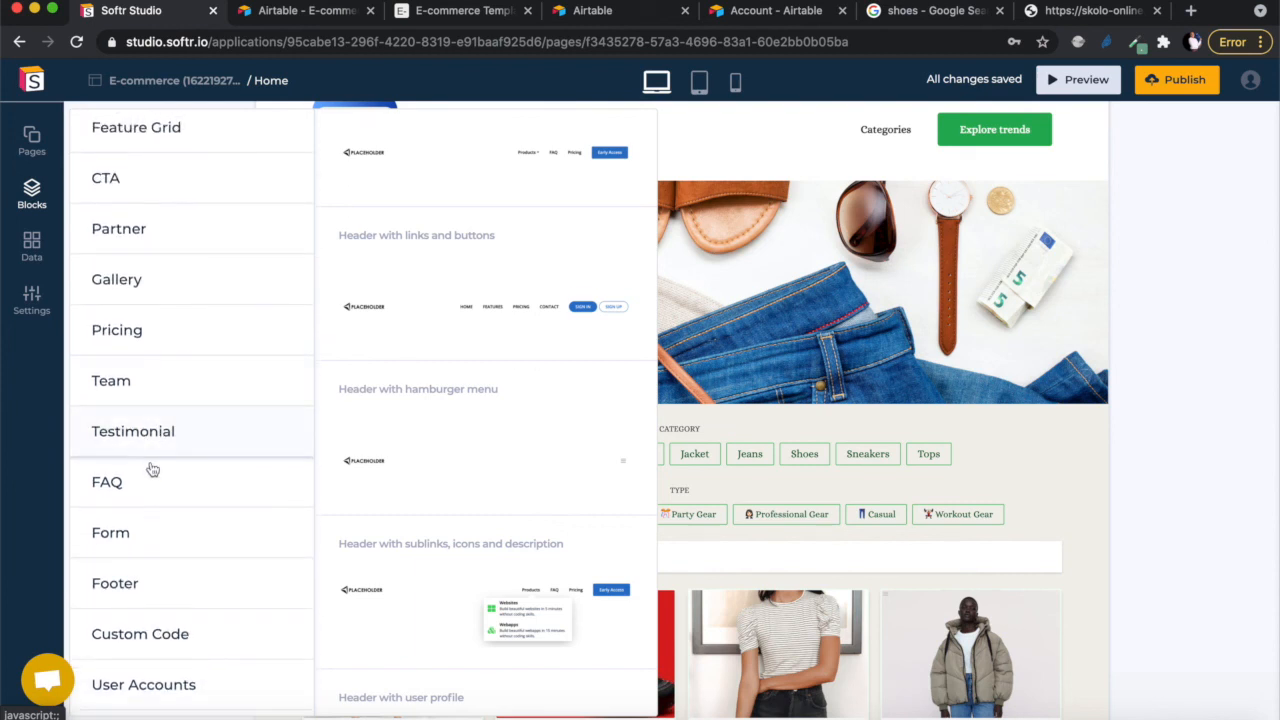
{"action": "scroll", "coordinate": [180, 293], "scroll_direction": "up", "scroll_amount": 2}
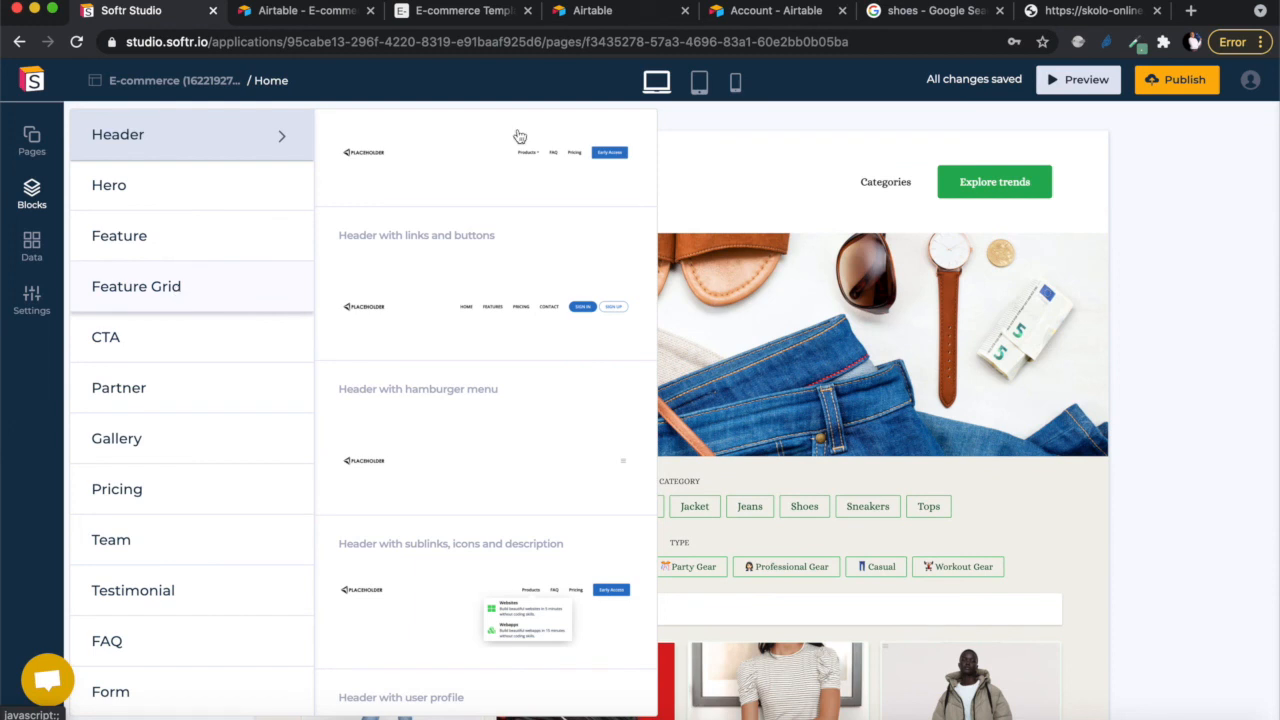
{"action": "left_click", "coordinate": [1120, 16]}
{"action": "left_click", "coordinate": [77, 42]}
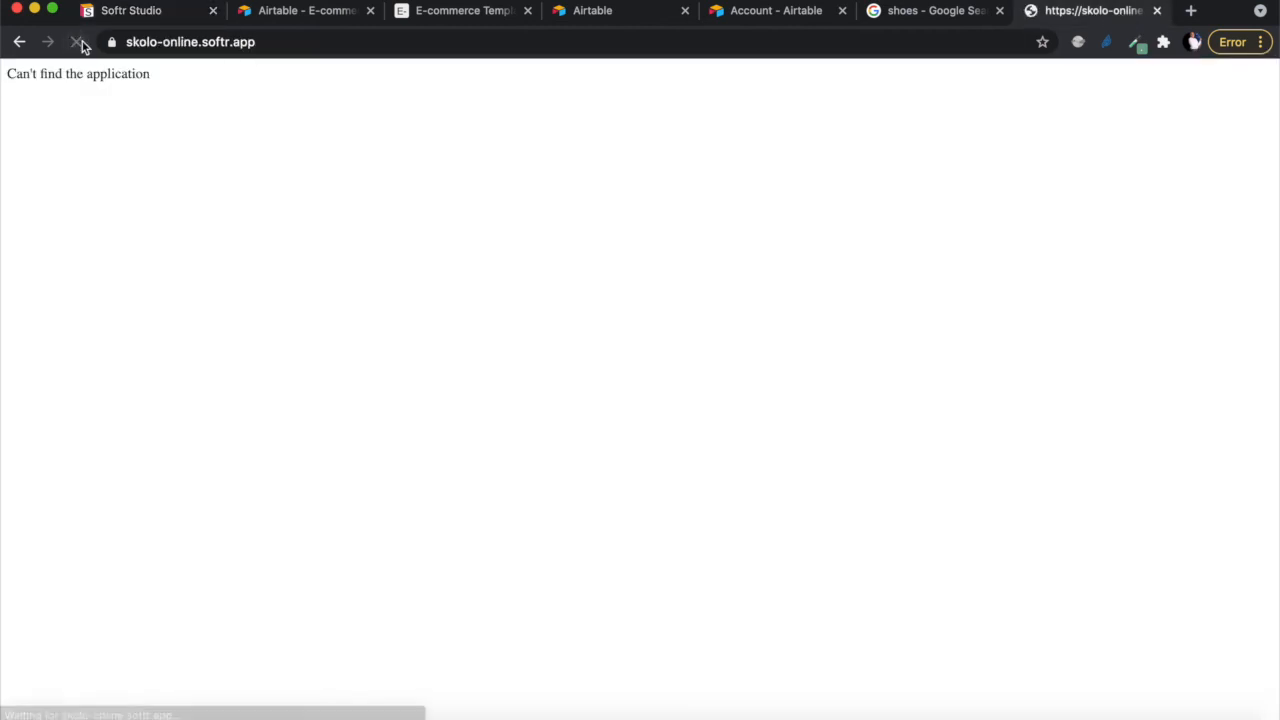